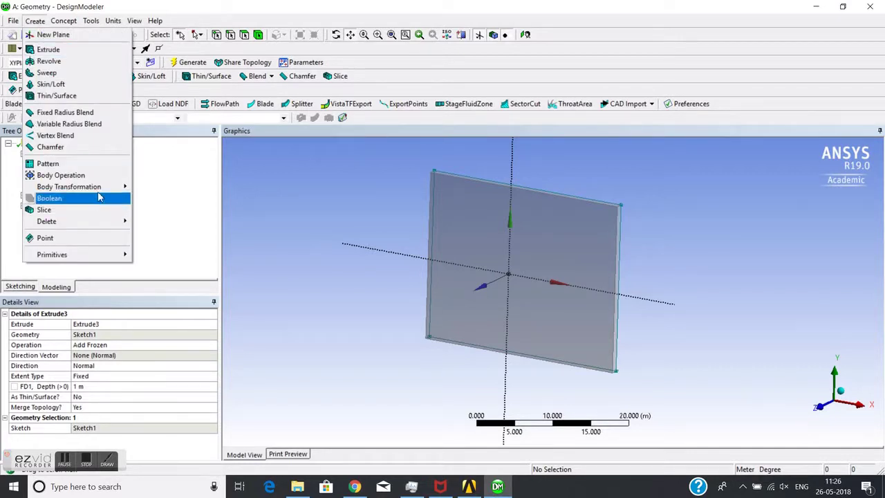
{"action": "mouse_move", "coordinate": [101, 192]}
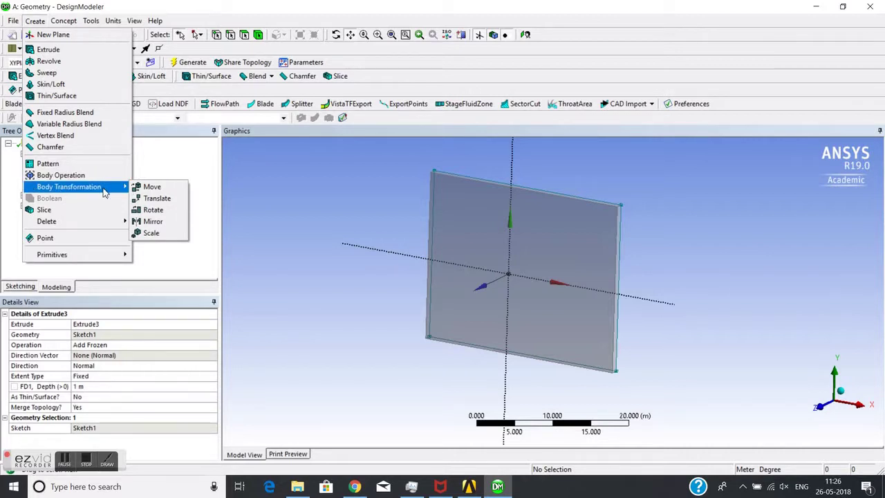
{"action": "left_click", "coordinate": [412, 4]}
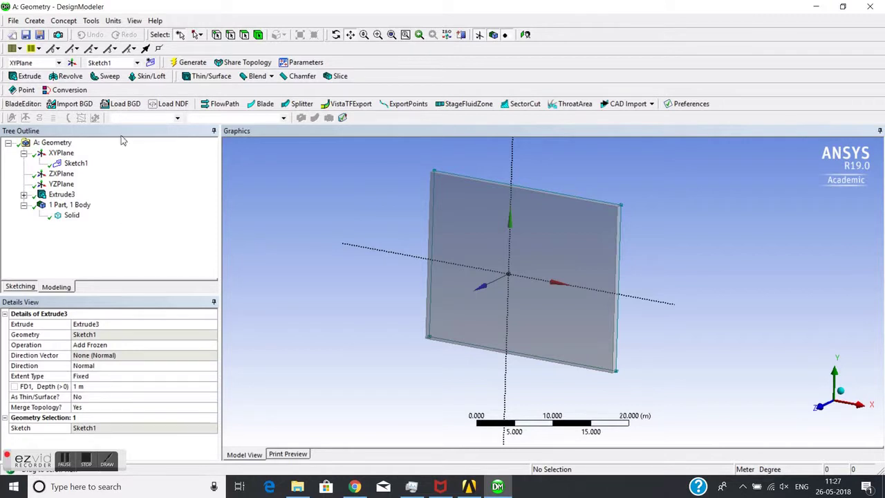
Step: Start a Translate body transformation and set the rectangular plate as the body to move
{"action": "left_click", "coordinate": [35, 21]}
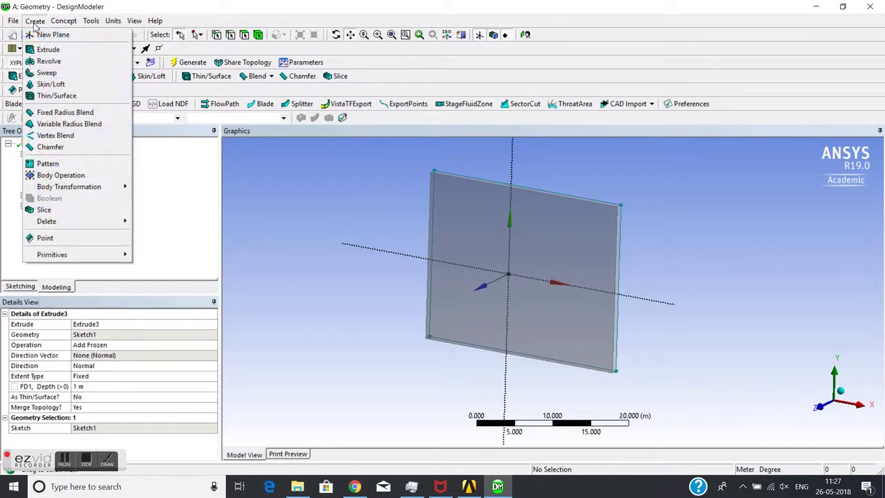
{"action": "mouse_move", "coordinate": [54, 192]}
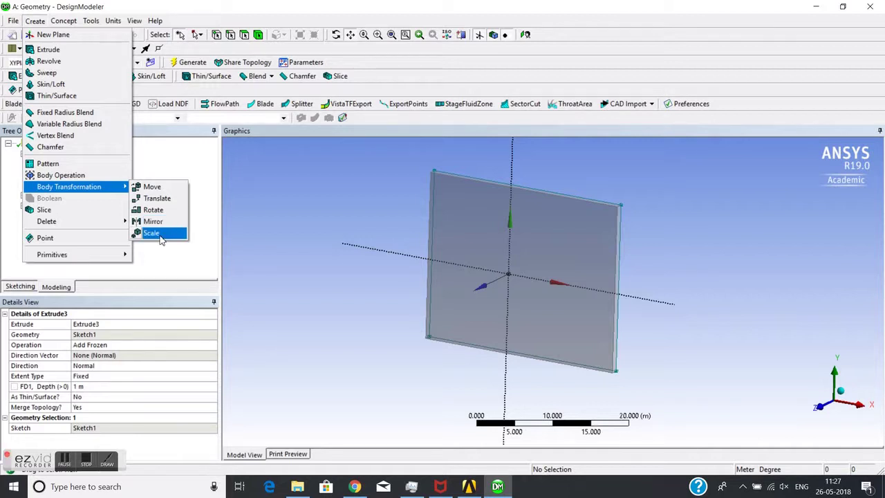
{"action": "left_click", "coordinate": [156, 198]}
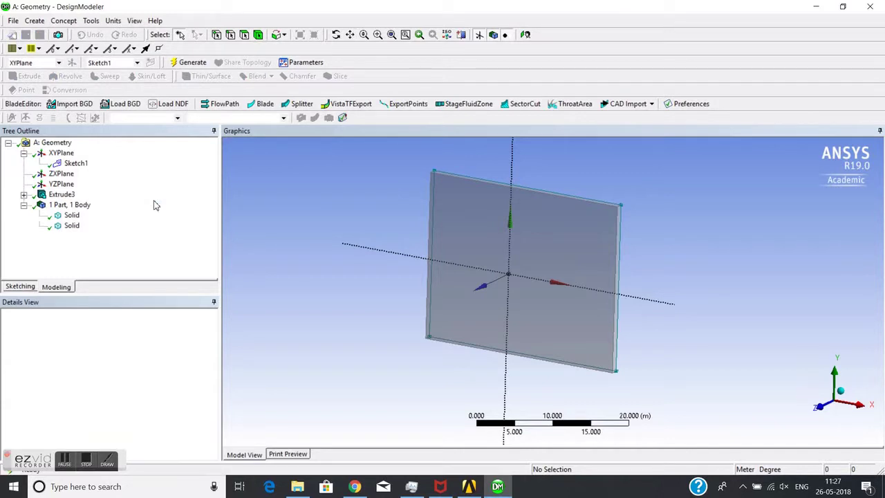
{"action": "left_click", "coordinate": [484, 266]}
{"action": "left_click", "coordinate": [128, 348]}
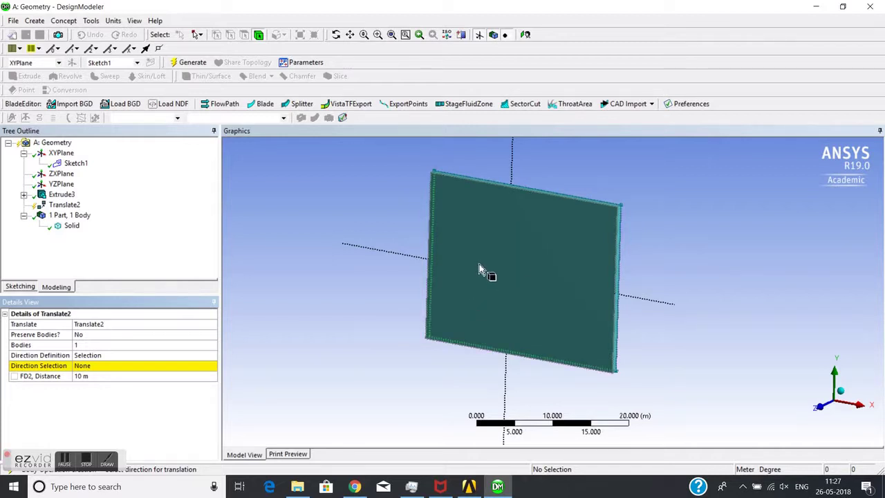
Step: Set the translation direction along the plate's long upper edge, pointing toward positive X
{"action": "left_click", "coordinate": [108, 365]}
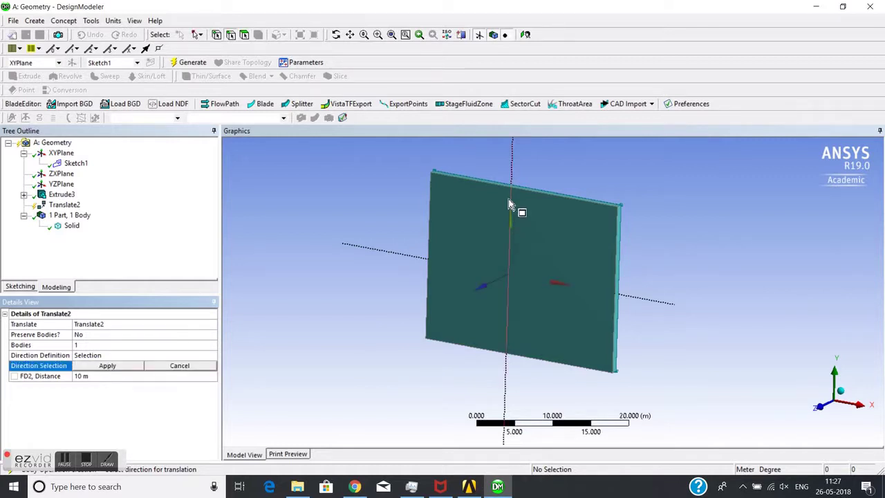
{"action": "left_click", "coordinate": [474, 184]}
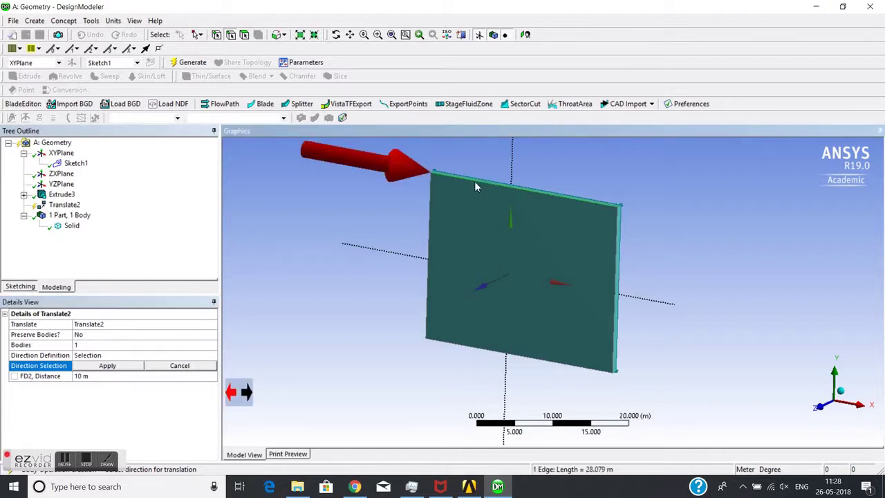
{"action": "left_click", "coordinate": [242, 399]}
{"action": "left_click", "coordinate": [243, 399]}
{"action": "left_click", "coordinate": [242, 399]}
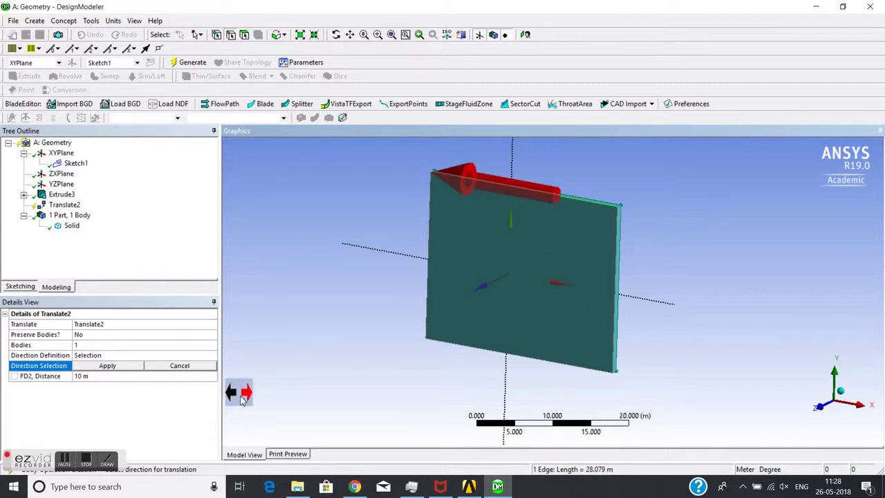
{"action": "left_click", "coordinate": [242, 398]}
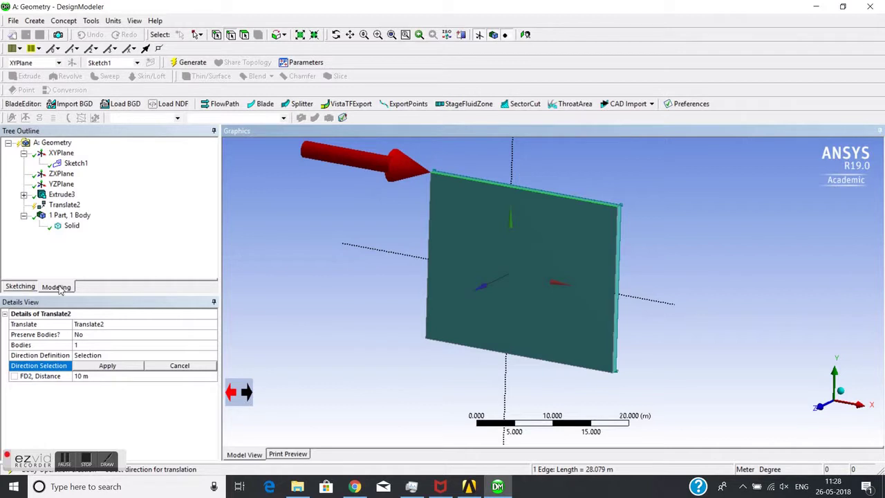
{"action": "left_click", "coordinate": [93, 368]}
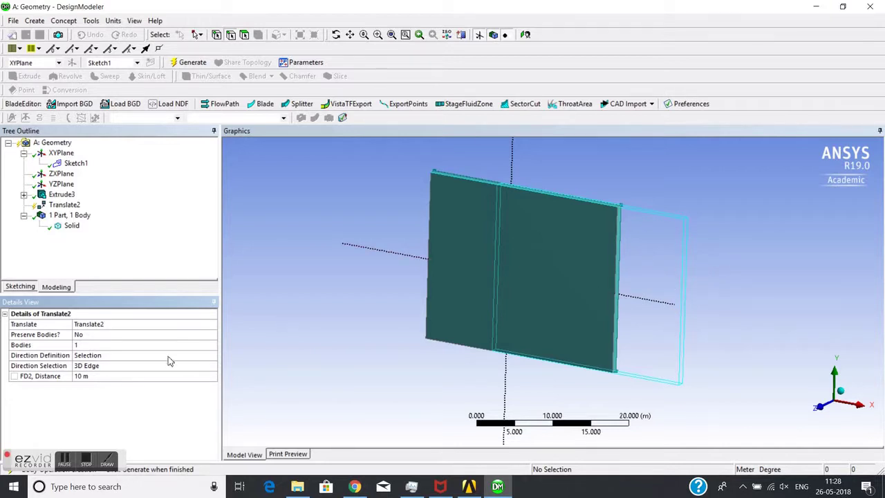
Step: Set the translation distance to 20 m and generate the moved plate
{"action": "left_click", "coordinate": [88, 376]}
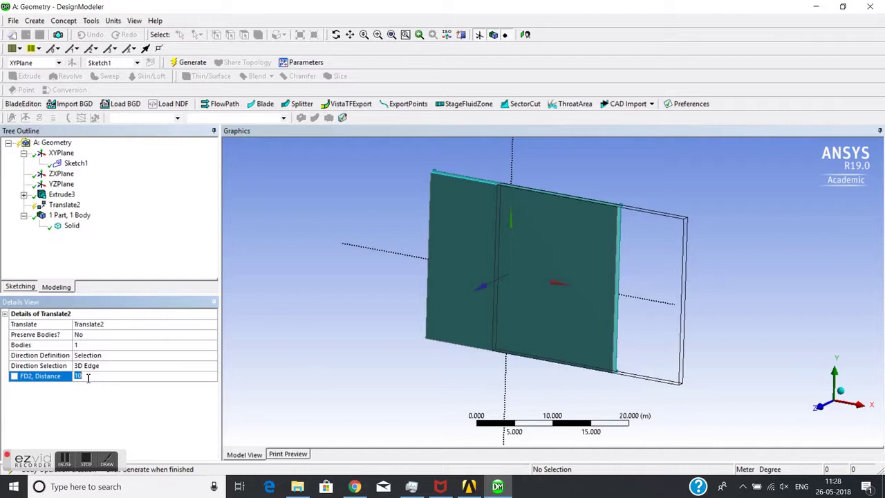
{"action": "type", "text": "20"}
{"action": "left_click", "coordinate": [281, 339]}
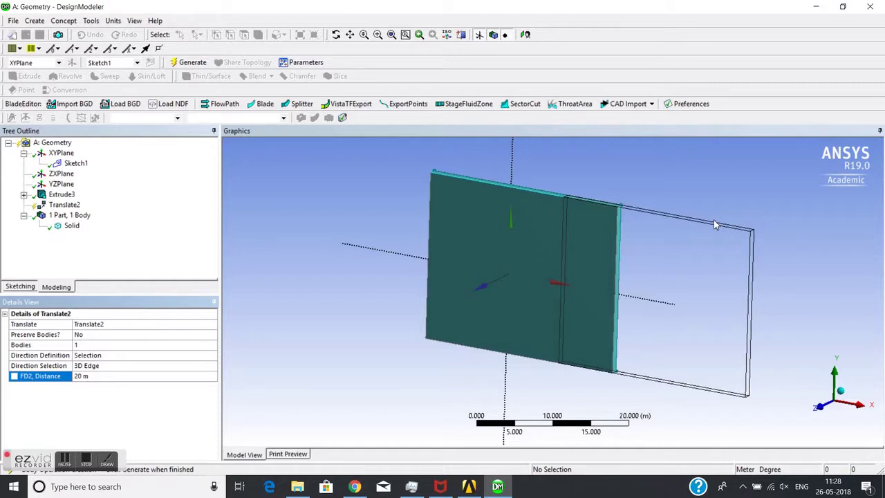
{"action": "left_click", "coordinate": [183, 63]}
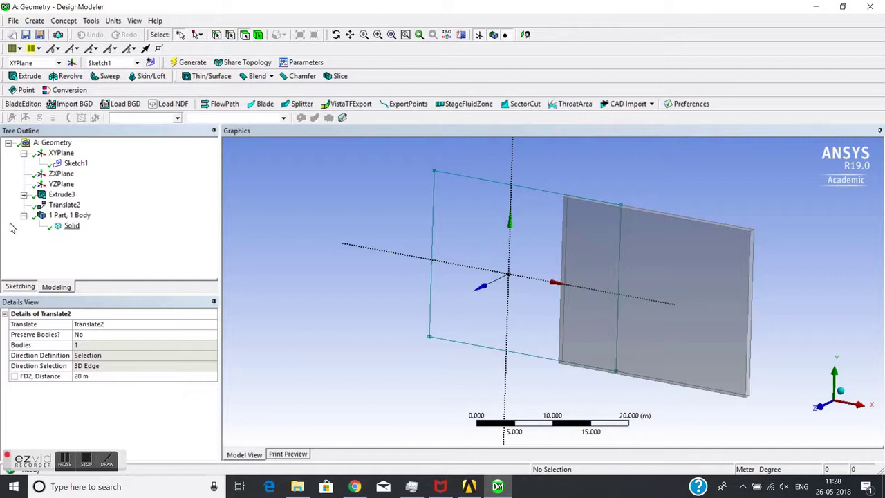
Step: Reopen Translate2 for editing, keep the plate as its body and set the translation direction to the YZPlane normal
{"action": "left_click", "coordinate": [62, 206]}
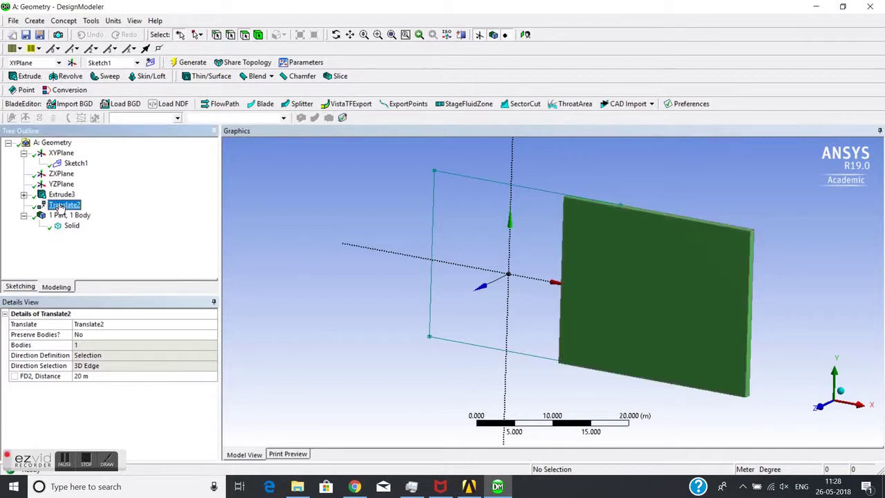
{"action": "right_click", "coordinate": [61, 208]}
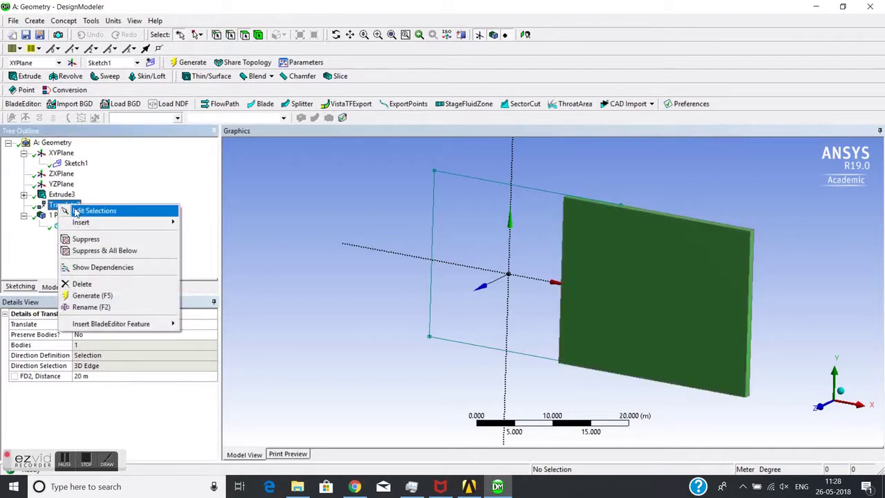
{"action": "left_click", "coordinate": [80, 212]}
{"action": "left_click", "coordinate": [112, 345]}
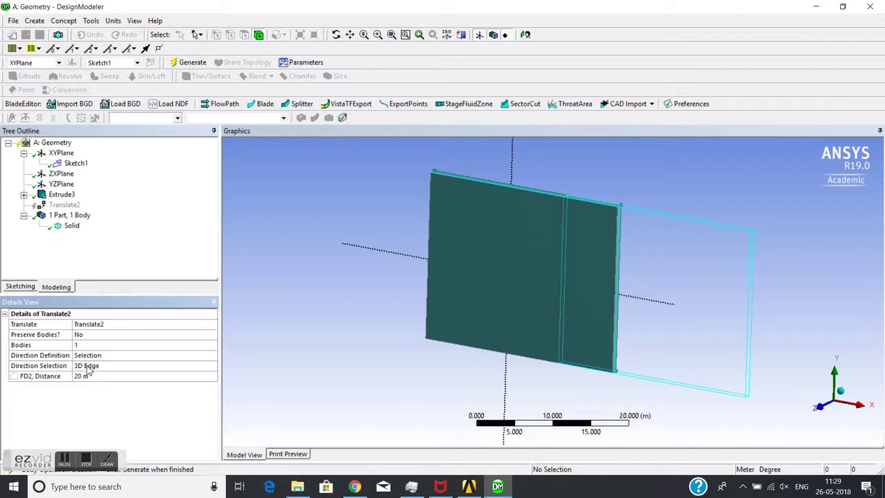
{"action": "left_click", "coordinate": [89, 371]}
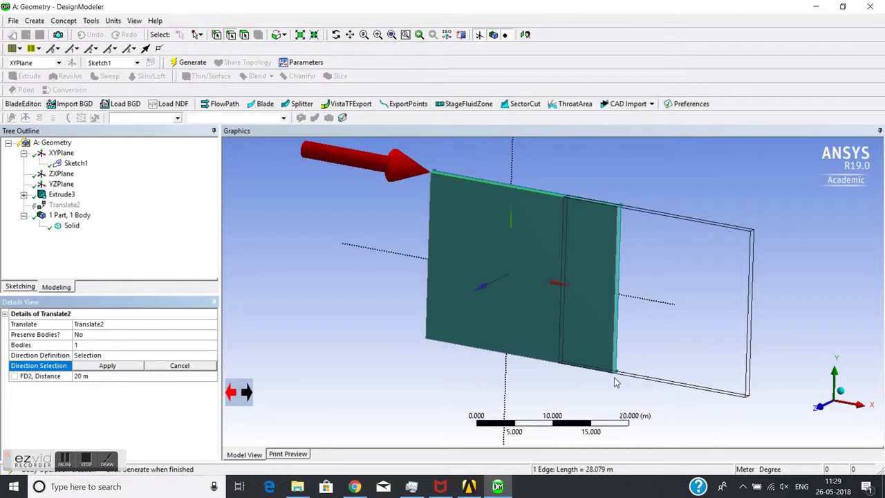
{"action": "mouse_move", "coordinate": [426, 337]}
{"action": "middle_mouse_down"}
{"action": "mouse_move", "coordinate": [409, 337]}
{"action": "mouse_move", "coordinate": [423, 331]}
{"action": "middle_mouse_up"}
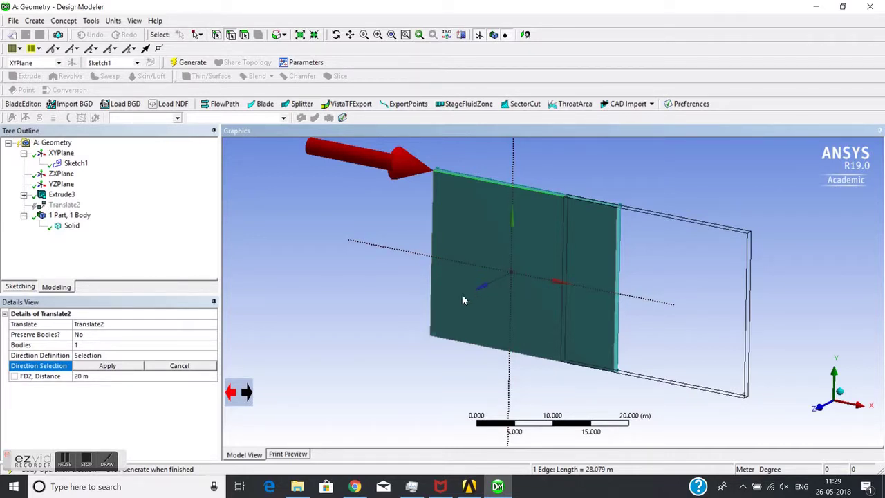
{"action": "left_click", "coordinate": [54, 185]}
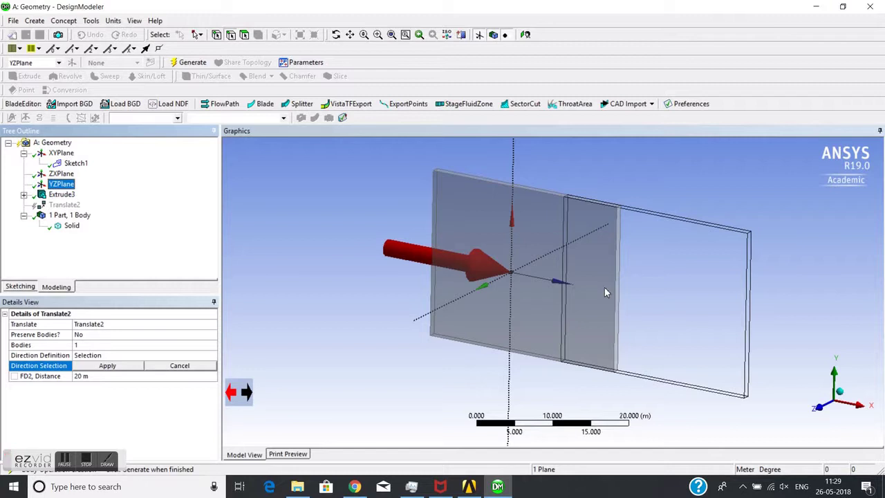
{"action": "left_click", "coordinate": [89, 365]}
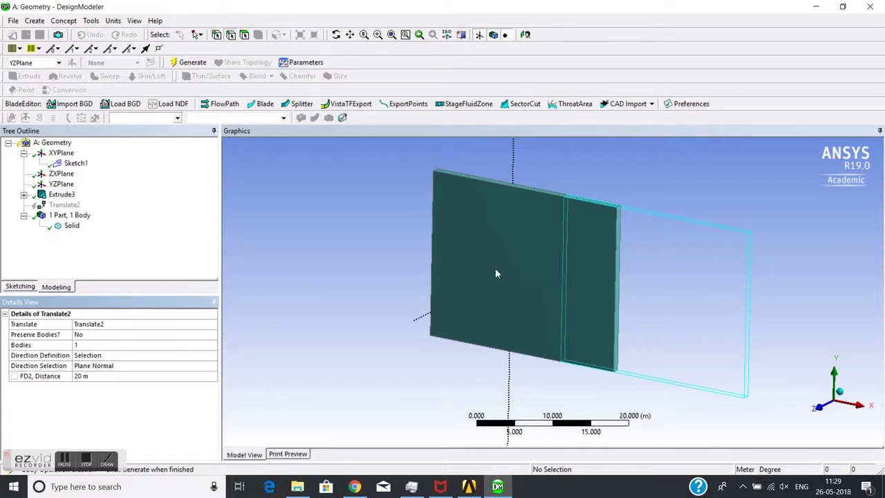
Step: Change the translation direction to the ZXPlane normal
{"action": "left_click", "coordinate": [98, 367]}
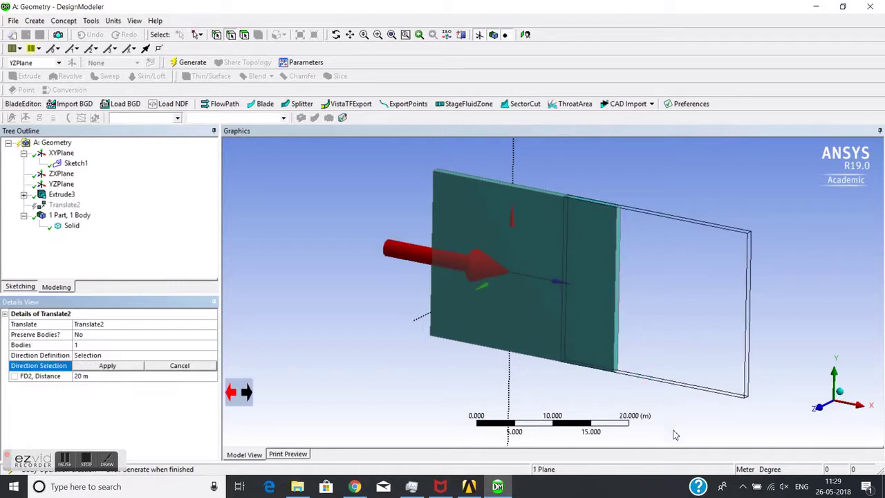
{"action": "left_click", "coordinate": [59, 174]}
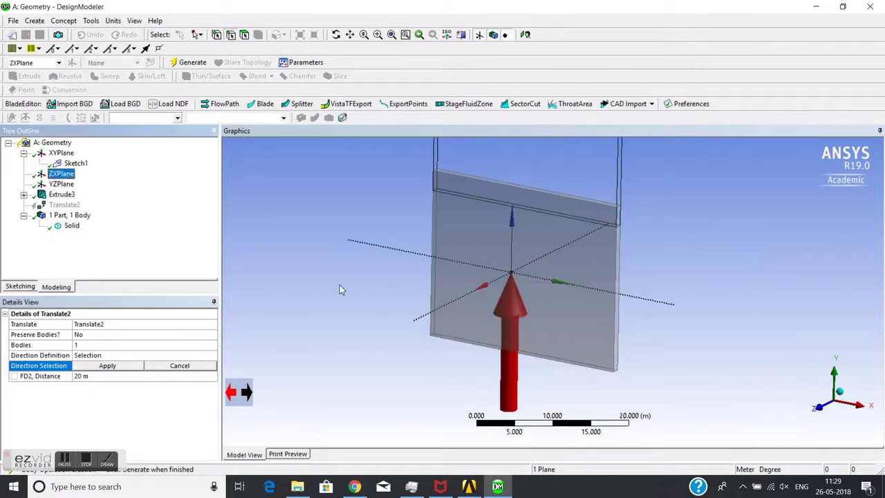
{"action": "left_click", "coordinate": [101, 371]}
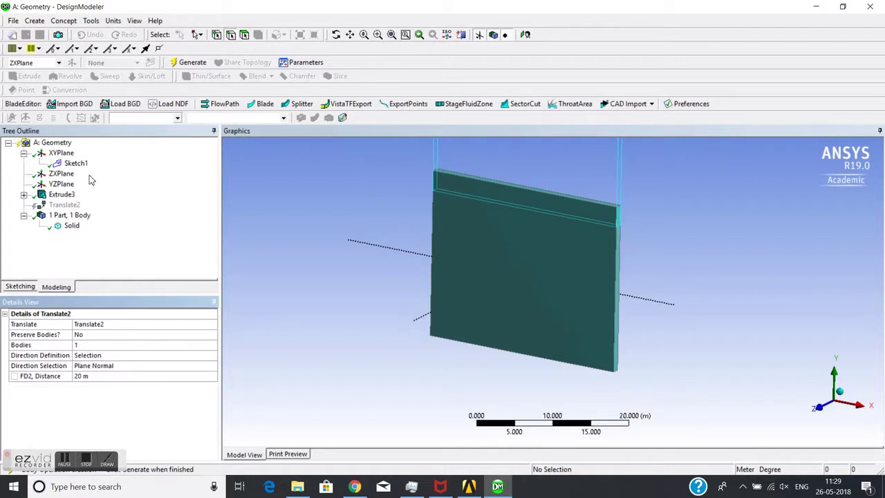
Step: Set the translation direction to the normal of the plate's narrow side face on the positive X side and generate the feature
{"action": "left_click", "coordinate": [90, 367]}
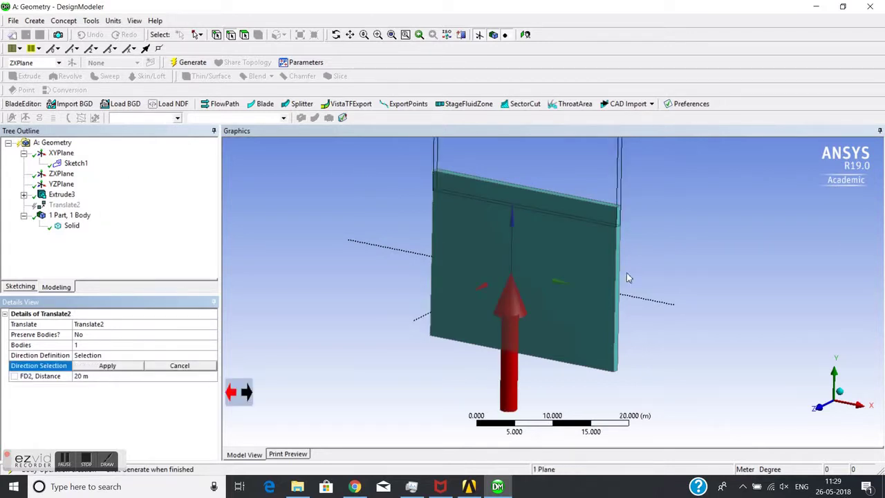
{"action": "left_click", "coordinate": [245, 36]}
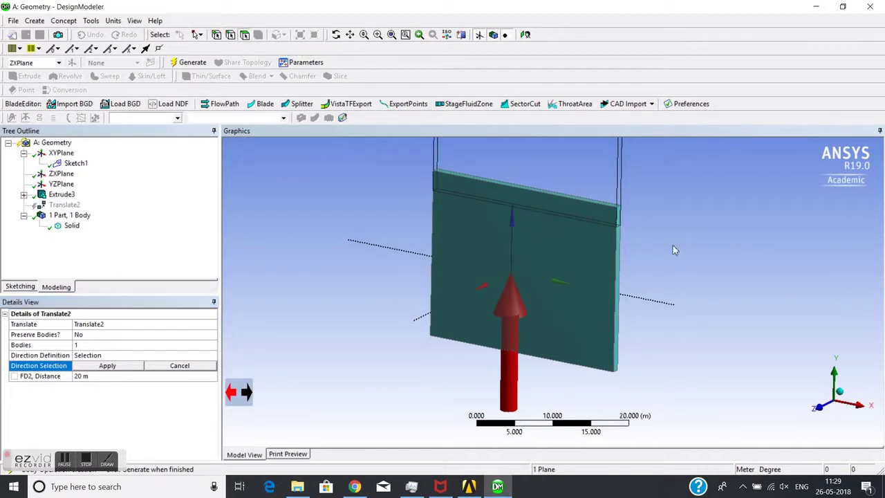
{"action": "left_click", "coordinate": [619, 278]}
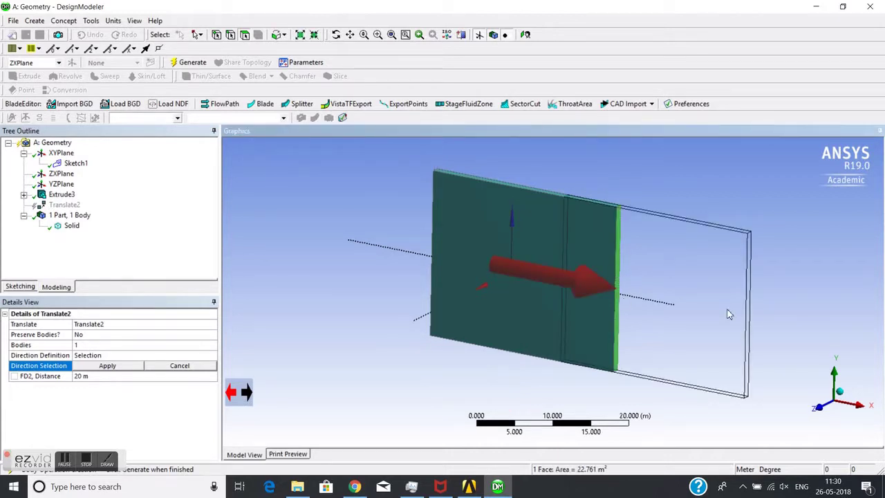
{"action": "left_click", "coordinate": [116, 364]}
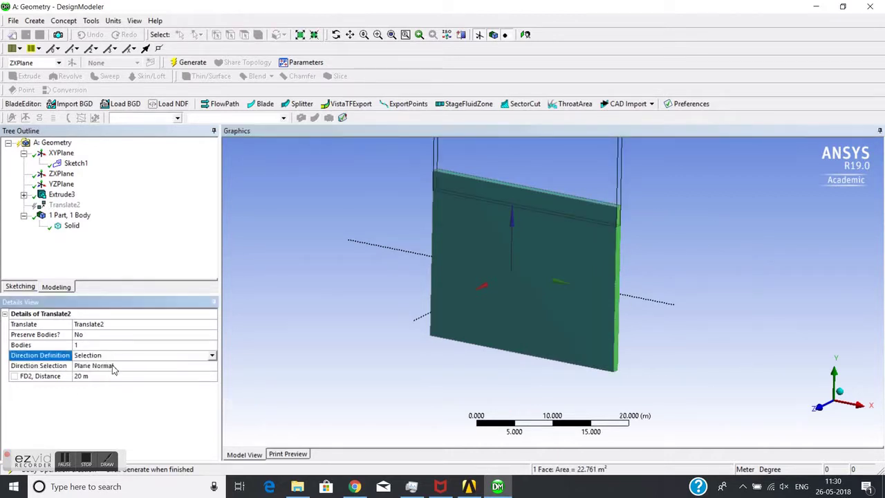
{"action": "left_click", "coordinate": [114, 365]}
{"action": "left_click", "coordinate": [189, 62]}
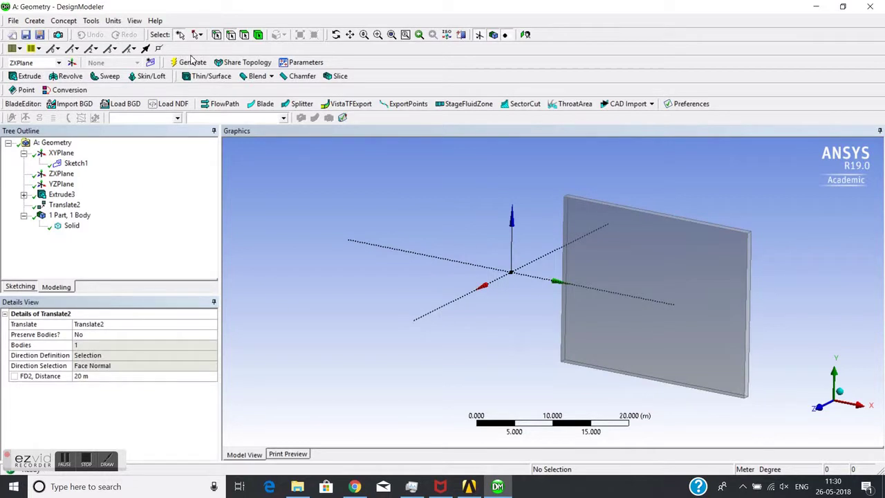
Step: Reopen Translate2 for editing, keep the plate as its body and switch the direction definition to Coordinates
{"action": "left_click", "coordinate": [64, 205]}
{"action": "right_click", "coordinate": [63, 207]}
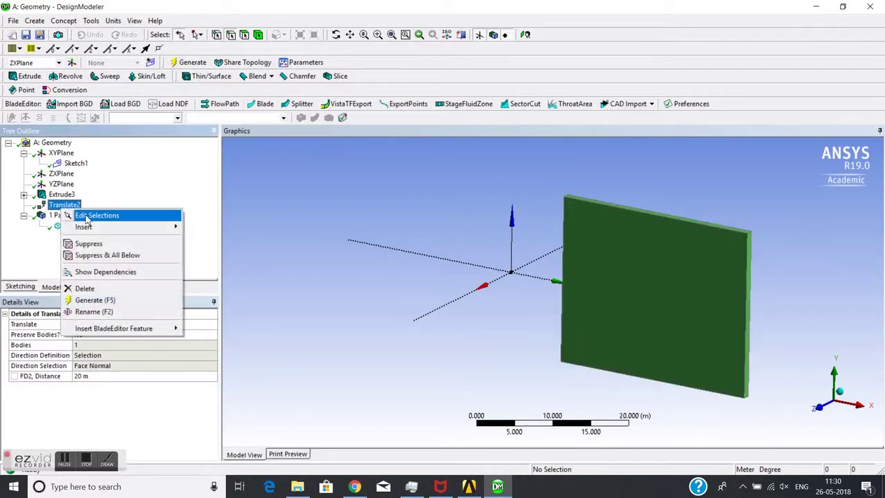
{"action": "left_click", "coordinate": [97, 215]}
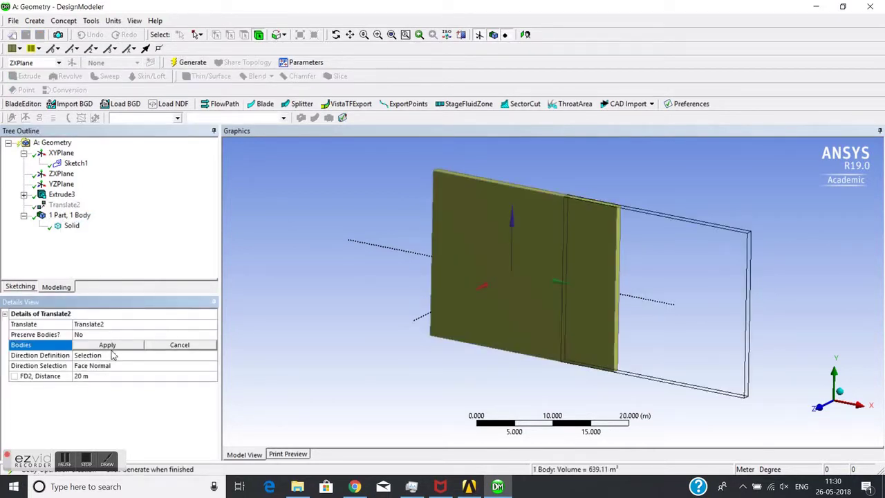
{"action": "left_click", "coordinate": [108, 346]}
{"action": "left_click", "coordinate": [116, 356]}
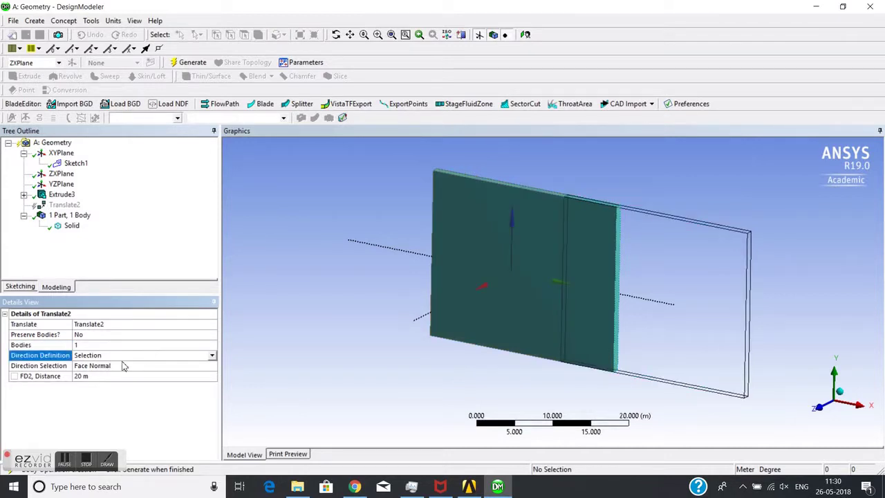
{"action": "left_click", "coordinate": [211, 356]}
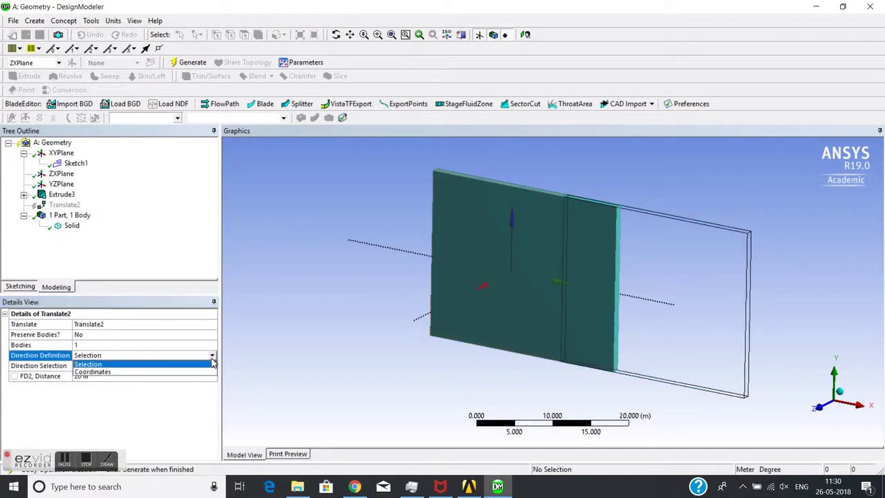
{"action": "left_click", "coordinate": [113, 373]}
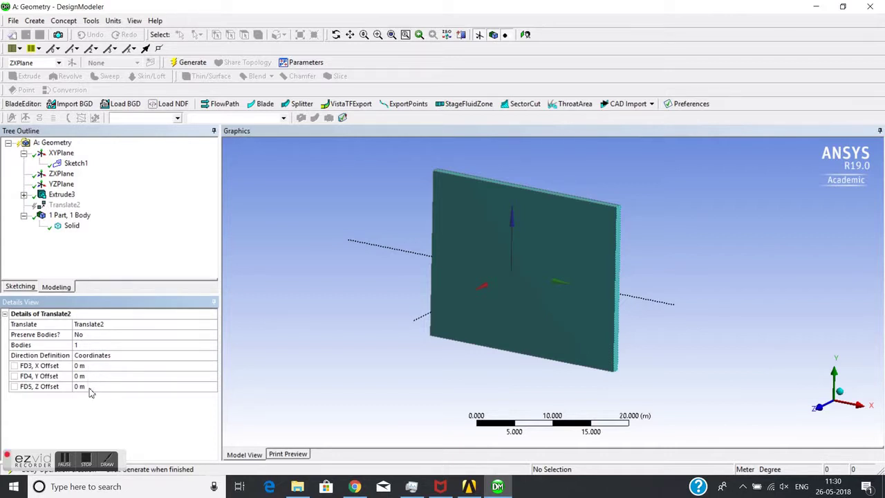
Step: Set the Y offset and the X offset to 10 m each and generate the translated plate
{"action": "left_click", "coordinate": [93, 381]}
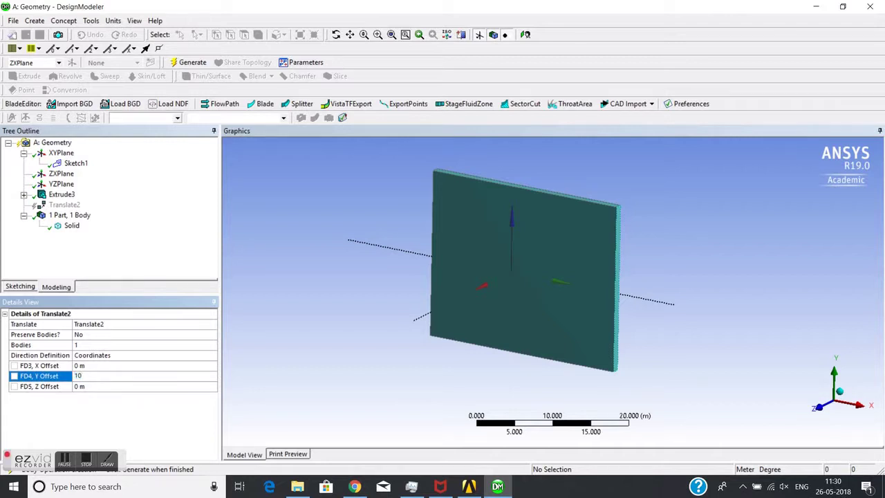
{"action": "left_click", "coordinate": [112, 365]}
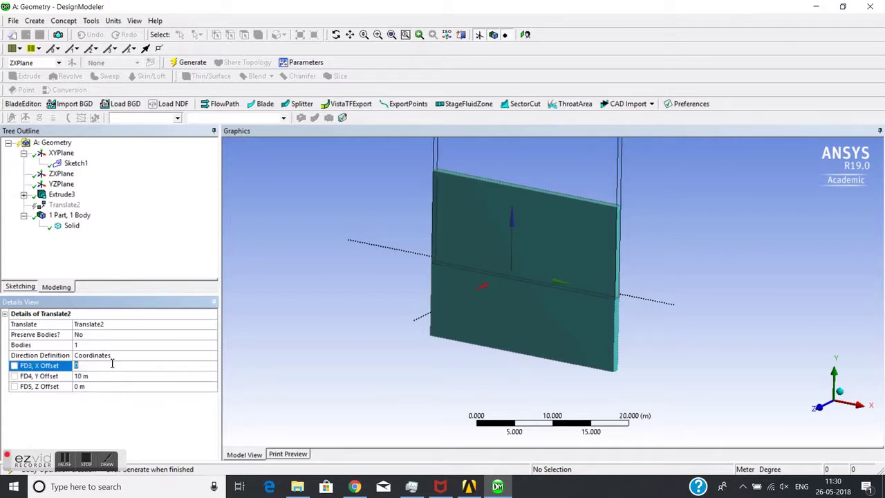
{"action": "type", "text": "10"}
{"action": "key", "text": "Return"}
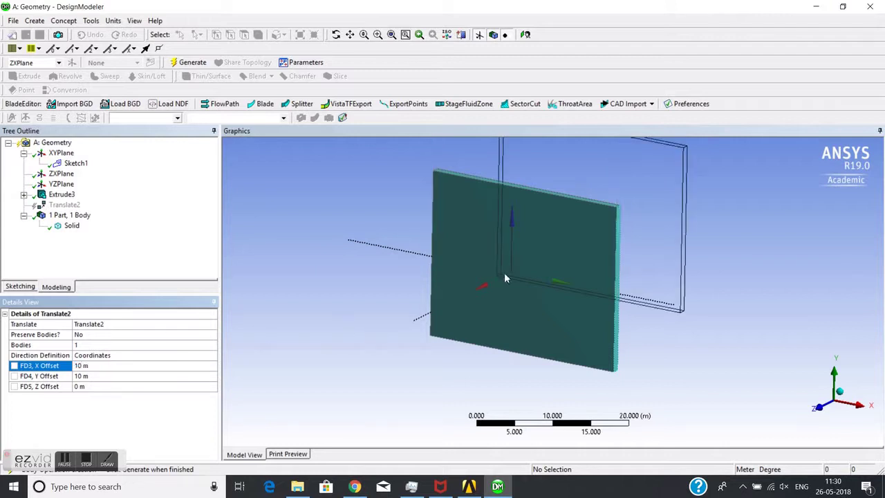
{"action": "left_click", "coordinate": [191, 62]}
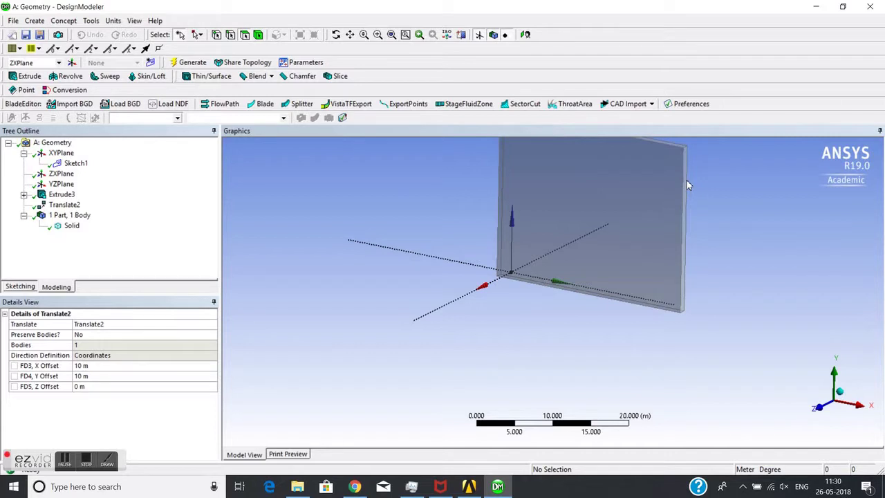
{"action": "left_click", "coordinate": [65, 205]}
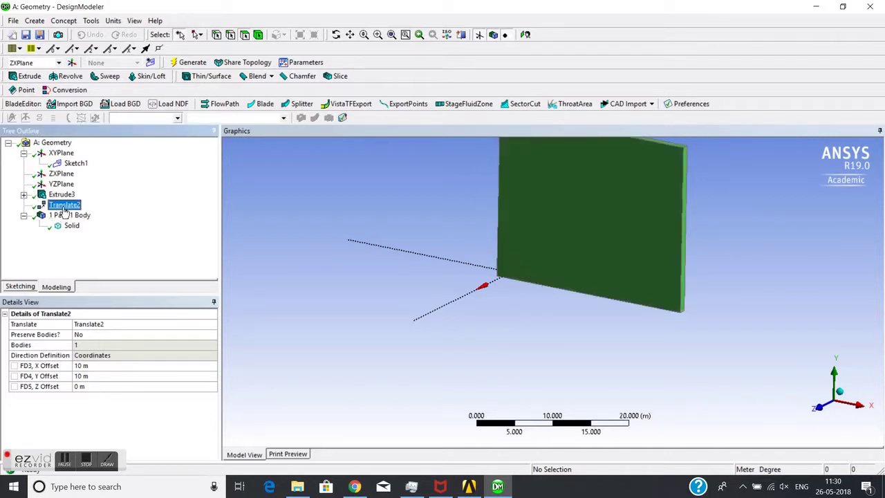
{"action": "right_click", "coordinate": [65, 210]}
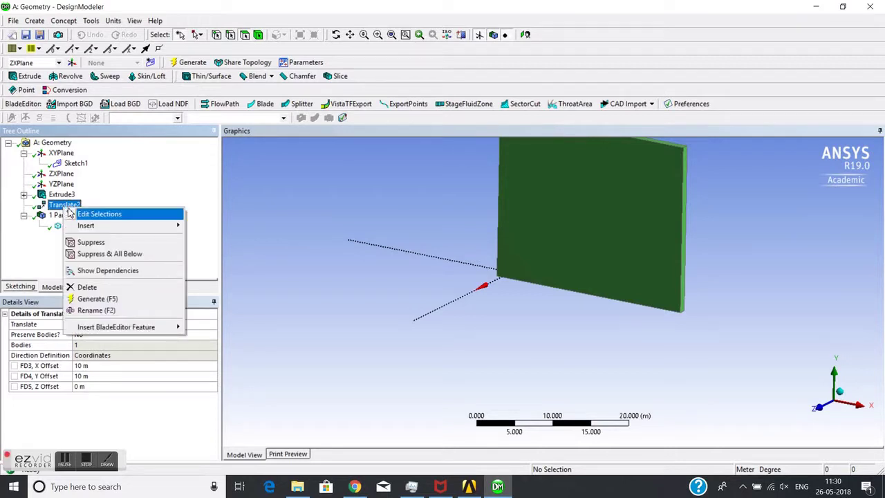
{"action": "left_click", "coordinate": [80, 214]}
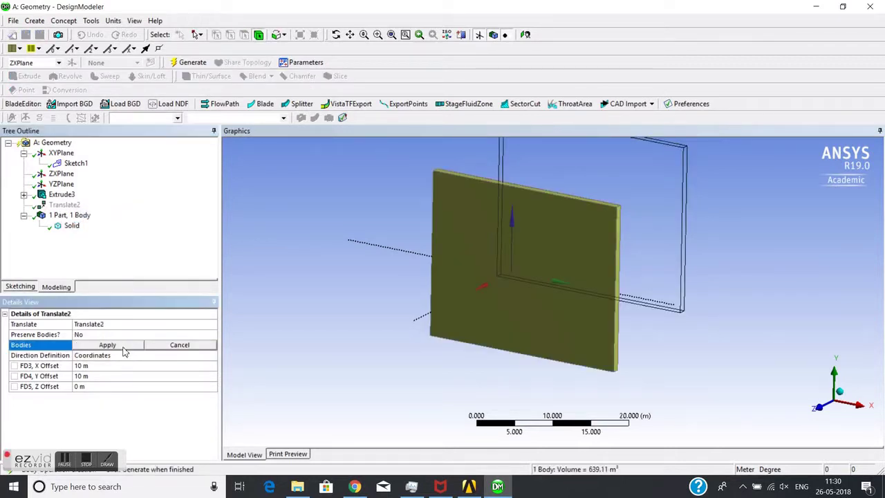
{"action": "left_click", "coordinate": [123, 347]}
{"action": "left_click", "coordinate": [131, 324]}
Step: Delete the Translate2 feature from the model
{"action": "left_click", "coordinate": [51, 205]}
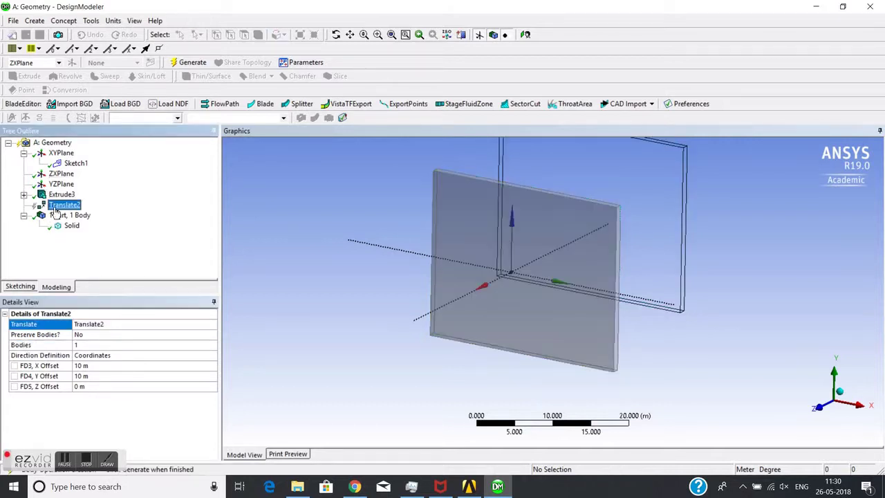
{"action": "key", "text": "Delete"}
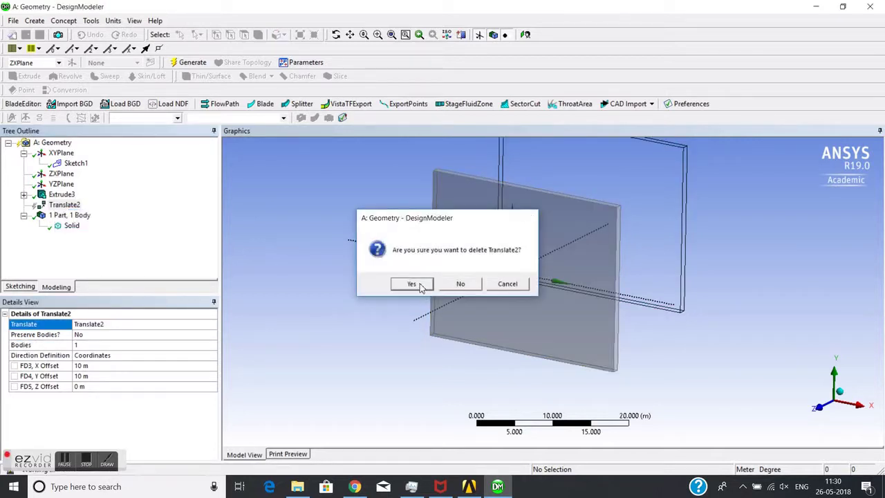
{"action": "left_click", "coordinate": [411, 283]}
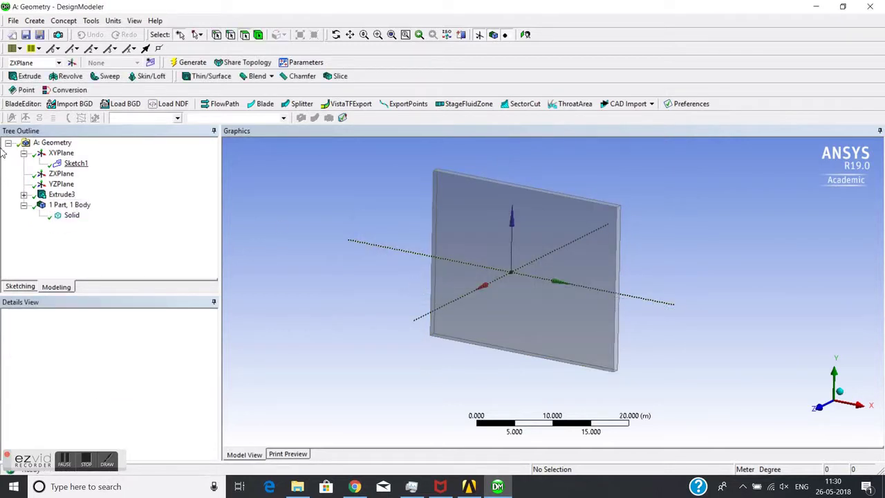
Step: Add a Rotate body transformation with the plate as its body
{"action": "left_click", "coordinate": [34, 21]}
{"action": "mouse_move", "coordinate": [75, 191]}
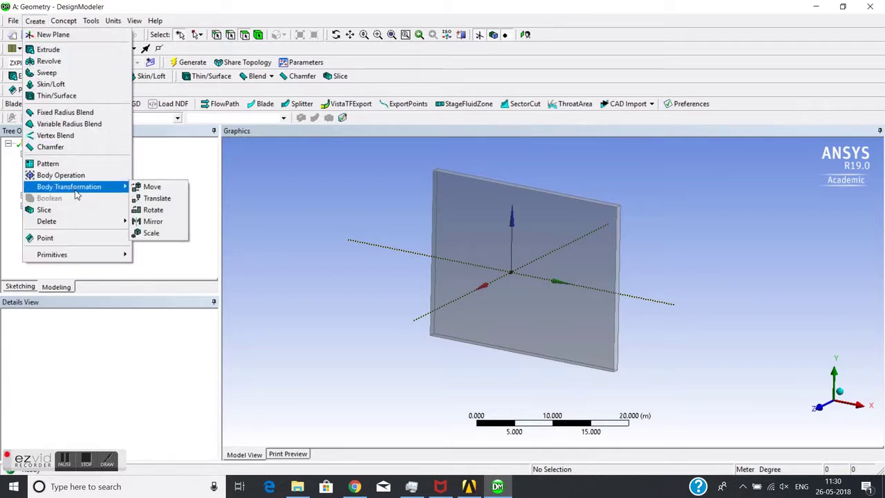
{"action": "left_click", "coordinate": [153, 210]}
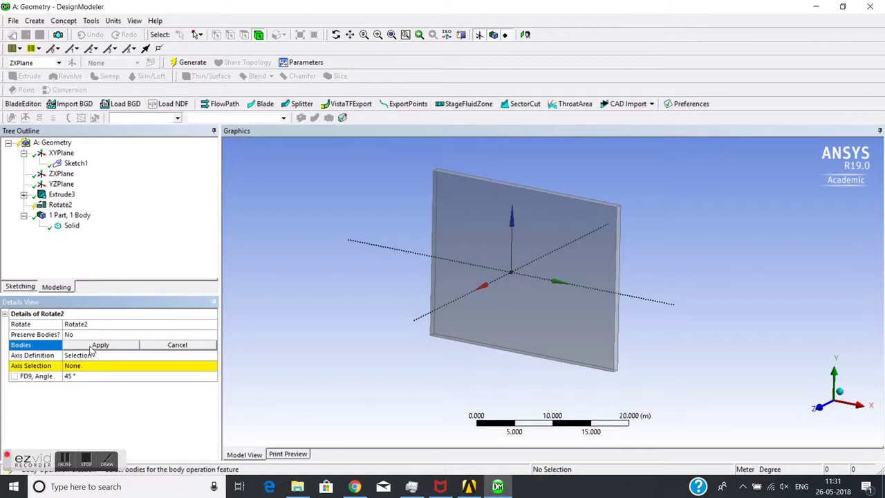
{"action": "left_click", "coordinate": [484, 256]}
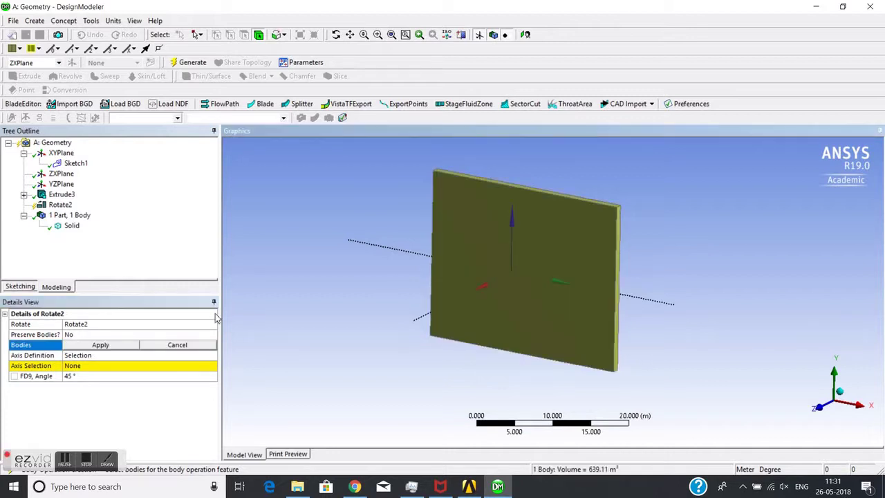
{"action": "left_click", "coordinate": [119, 350]}
Step: Set the rotation axis to the XYPlane normal, keep the angle at 45° and generate the rotated plate
{"action": "left_click", "coordinate": [83, 366]}
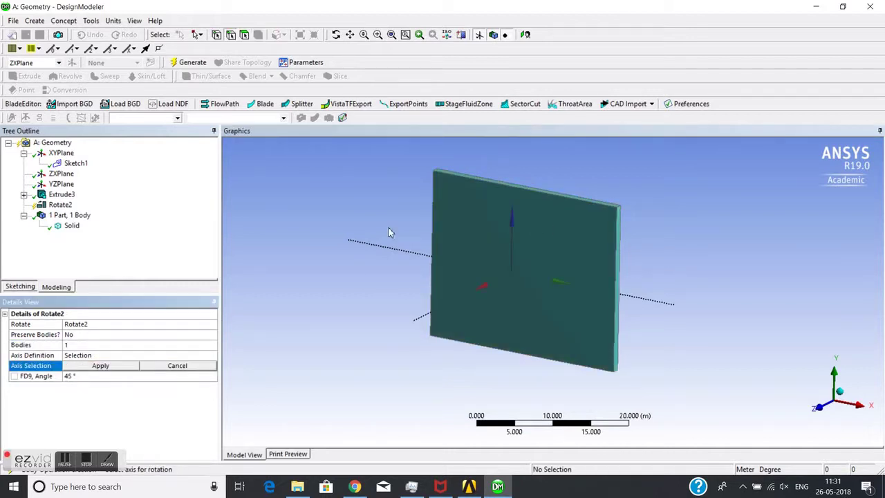
{"action": "left_click", "coordinate": [61, 153]}
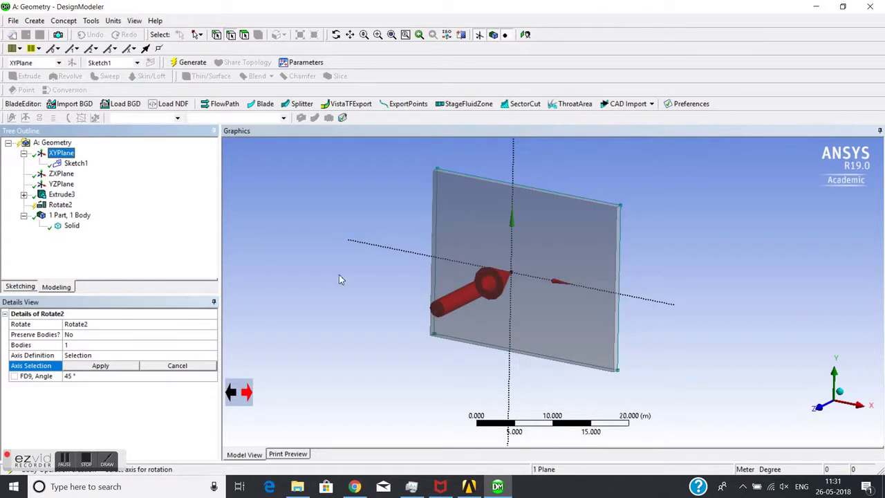
{"action": "left_click", "coordinate": [100, 366]}
{"action": "middle_click_drag", "start_coordinate": [409, 301], "coordinate": [374, 269]}
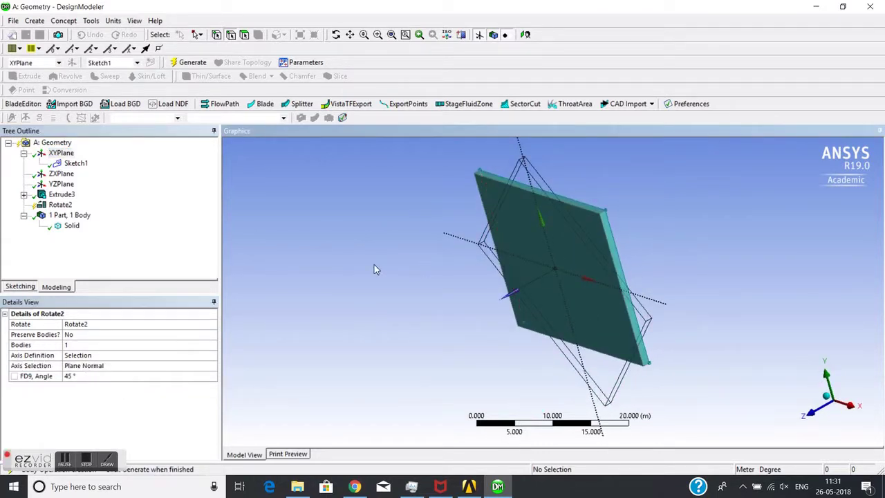
{"action": "left_click", "coordinate": [96, 376]}
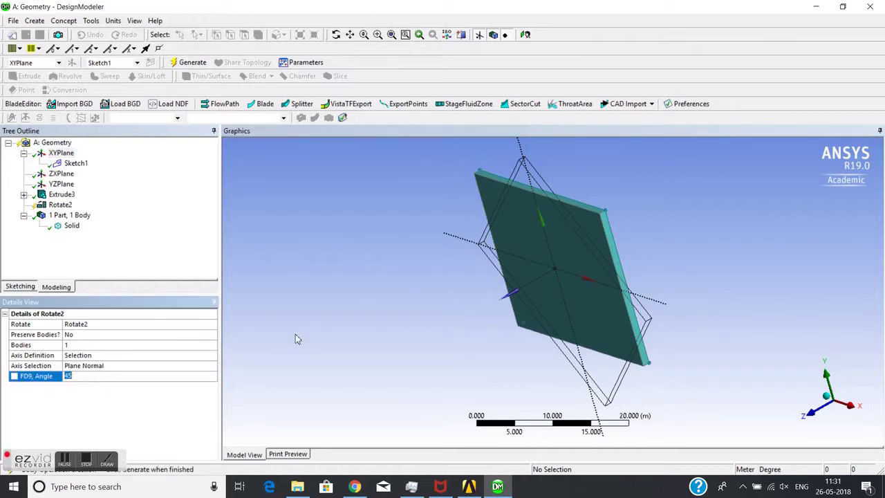
{"action": "left_click", "coordinate": [384, 254]}
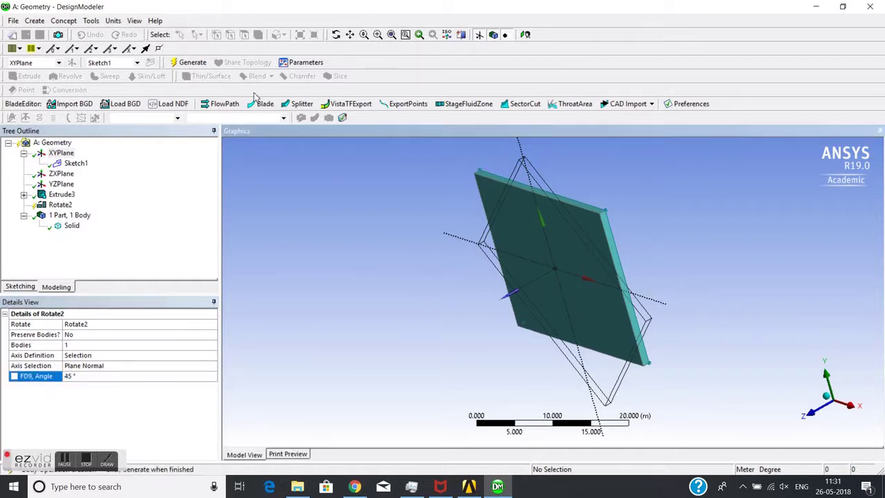
{"action": "left_click", "coordinate": [193, 62]}
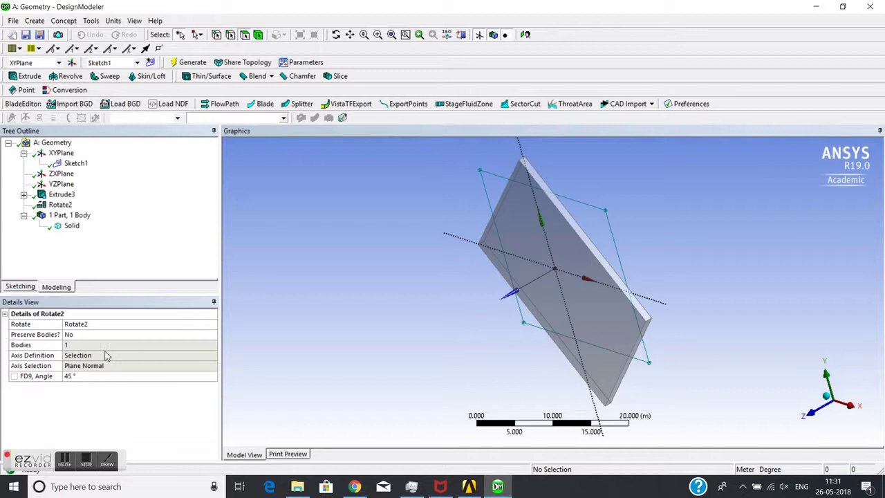
Step: Edit Rotate2 to turn the plate about its short thickness edge at the upper corner on the positive X side, and generate it
{"action": "right_click", "coordinate": [60, 208]}
{"action": "left_click", "coordinate": [80, 213]}
{"action": "left_click", "coordinate": [111, 345]}
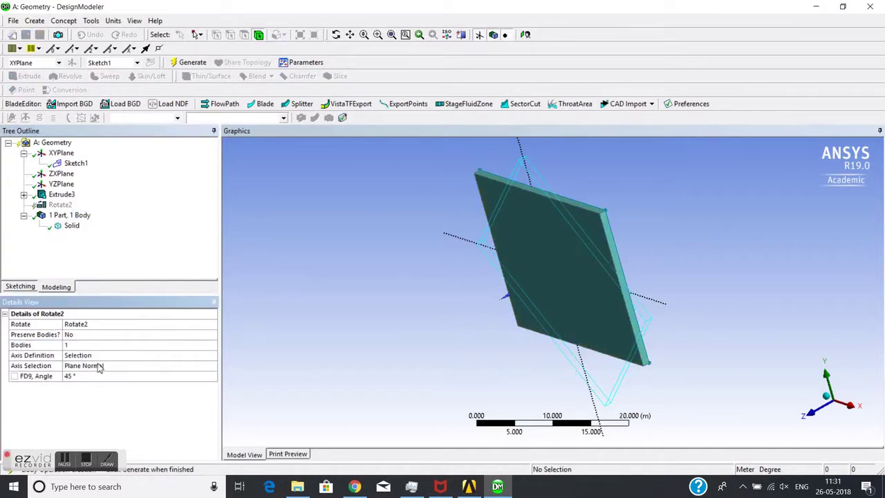
{"action": "left_click", "coordinate": [103, 366]}
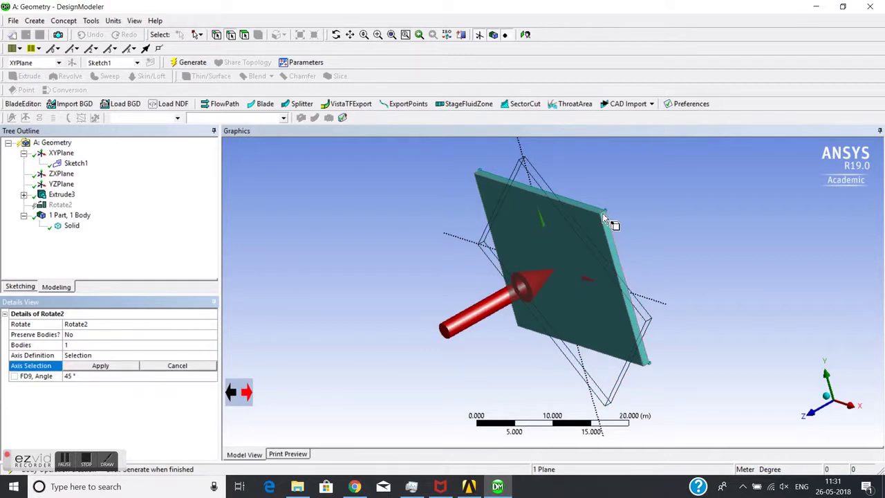
{"action": "scroll", "coordinate": [604, 214], "scroll_direction": "up", "scroll_amount": 3}
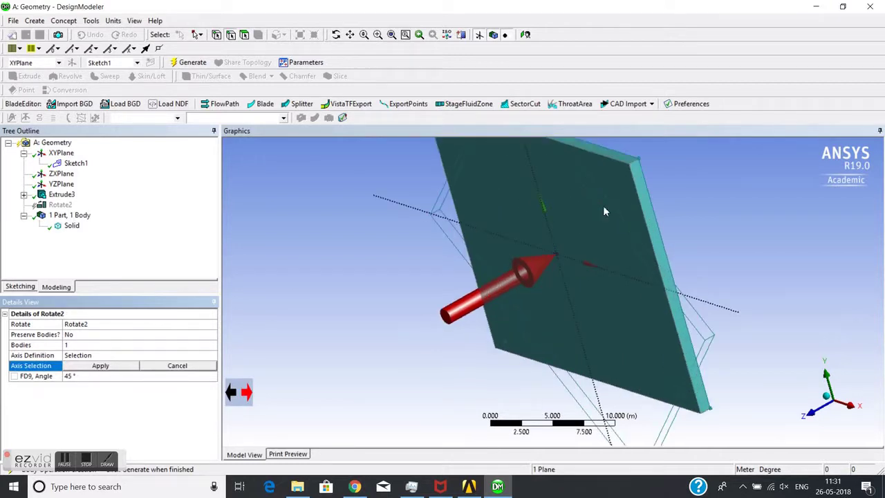
{"action": "left_click", "coordinate": [635, 163]}
{"action": "scroll", "coordinate": [529, 233], "scroll_direction": "down", "scroll_amount": 4}
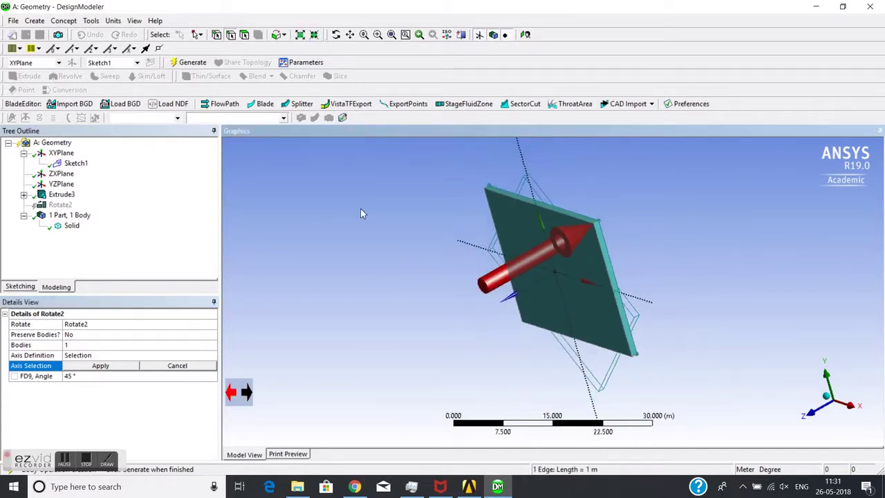
{"action": "left_click", "coordinate": [187, 62]}
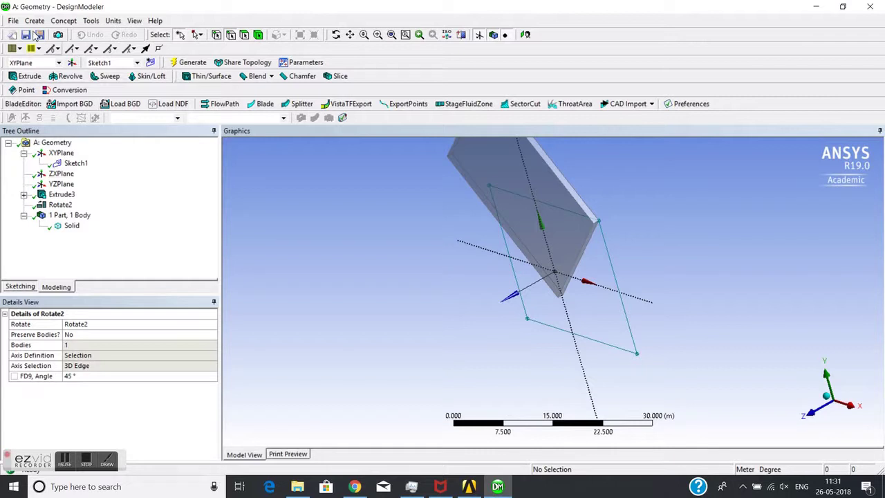
Step: Delete the Rotate2 feature from the model
{"action": "right_click", "coordinate": [60, 205]}
{"action": "left_click", "coordinate": [81, 285]}
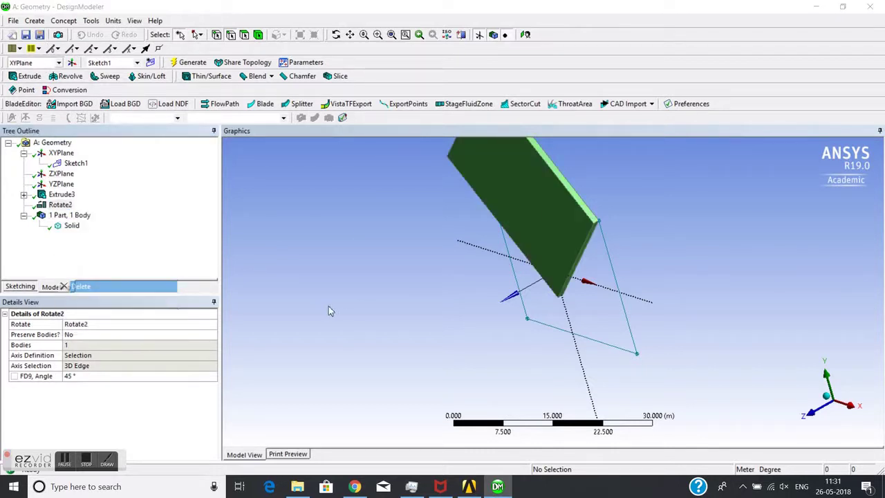
{"action": "left_click", "coordinate": [405, 288]}
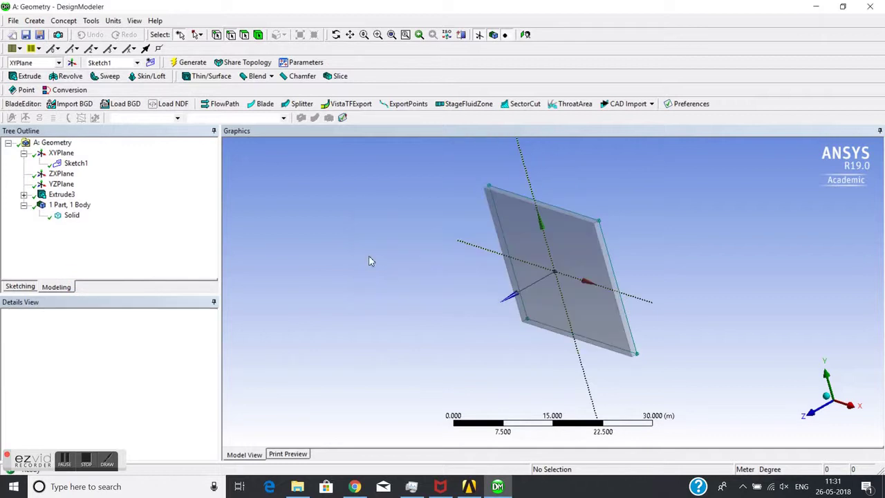
{"action": "left_click", "coordinate": [35, 21]}
{"action": "mouse_move", "coordinate": [76, 192]}
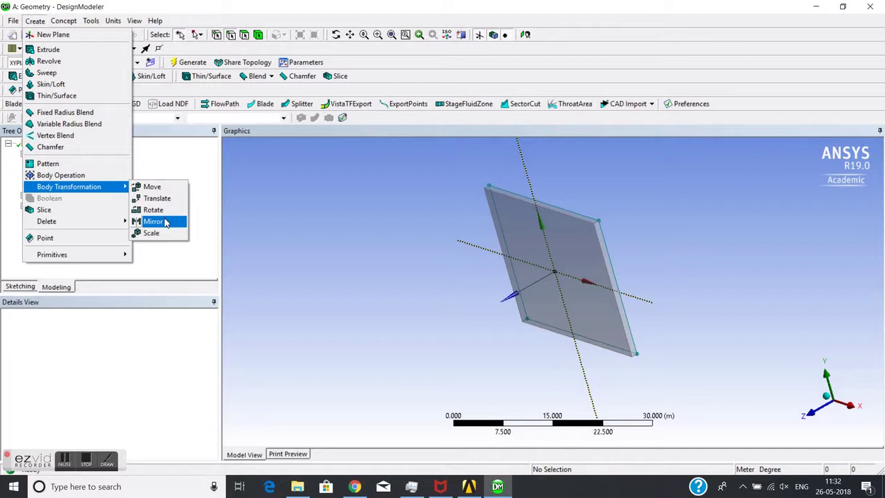
{"action": "left_click", "coordinate": [372, 231]}
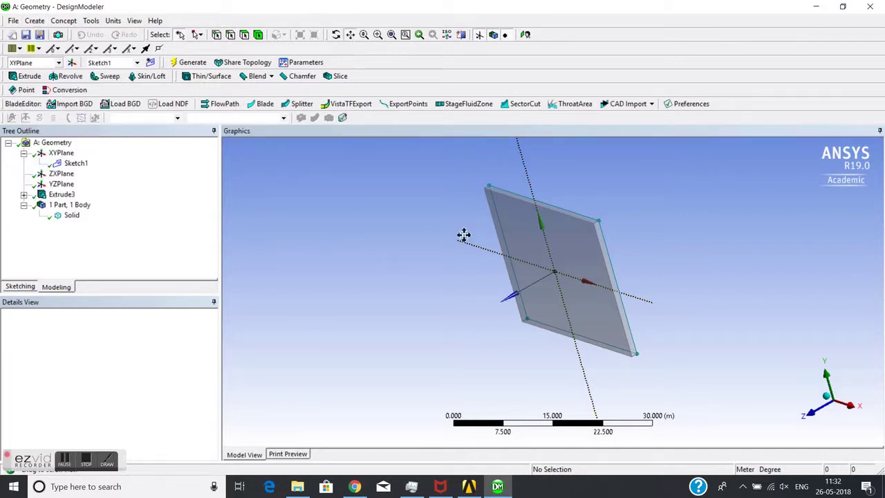
{"action": "left_click_drag", "start_coordinate": [488, 250], "coordinate": [442, 279]}
{"action": "middle_click_drag", "start_coordinate": [434, 285], "coordinate": [505, 285]}
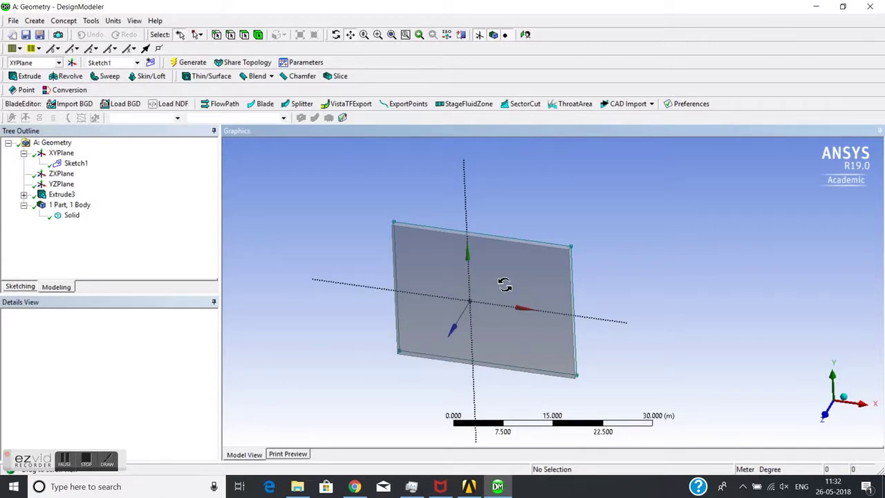
{"action": "mouse_move", "coordinate": [505, 286]}
{"action": "middle_mouse_down"}
{"action": "mouse_move", "coordinate": [476, 296]}
{"action": "mouse_move", "coordinate": [492, 279]}
{"action": "middle_mouse_up"}
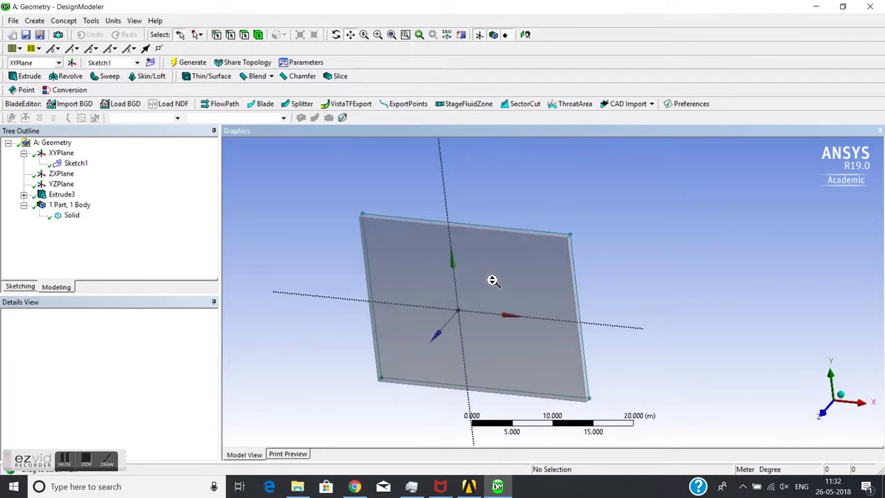
Step: Add a new plane that uses the YZPlane as its base plane
{"action": "middle_click_drag", "start_coordinate": [407, 300], "coordinate": [391, 288], "text": "ctrl"}
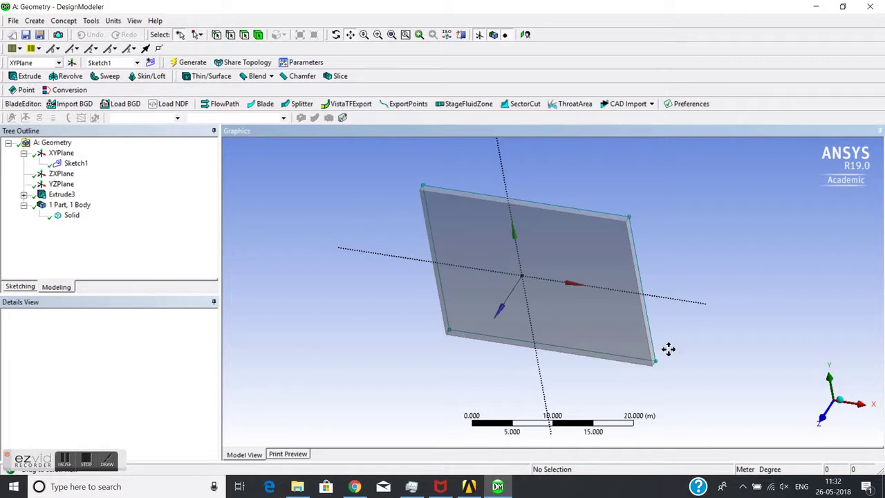
{"action": "left_click", "coordinate": [55, 175]}
{"action": "middle_click_drag", "start_coordinate": [519, 256], "coordinate": [580, 219]}
{"action": "left_click", "coordinate": [66, 184]}
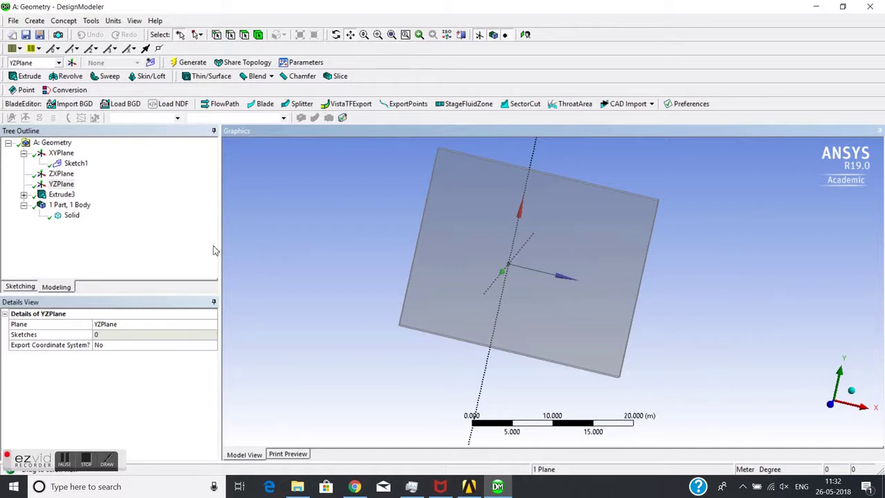
{"action": "left_click", "coordinate": [63, 185]}
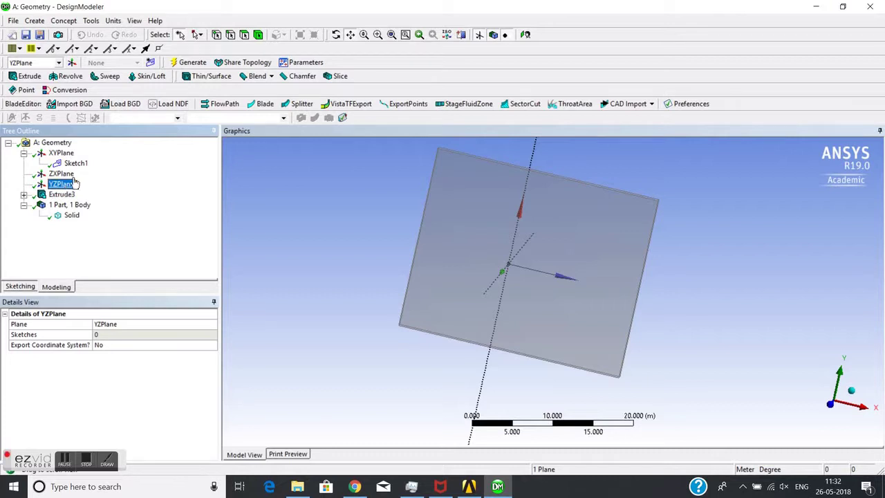
{"action": "left_click", "coordinate": [36, 21]}
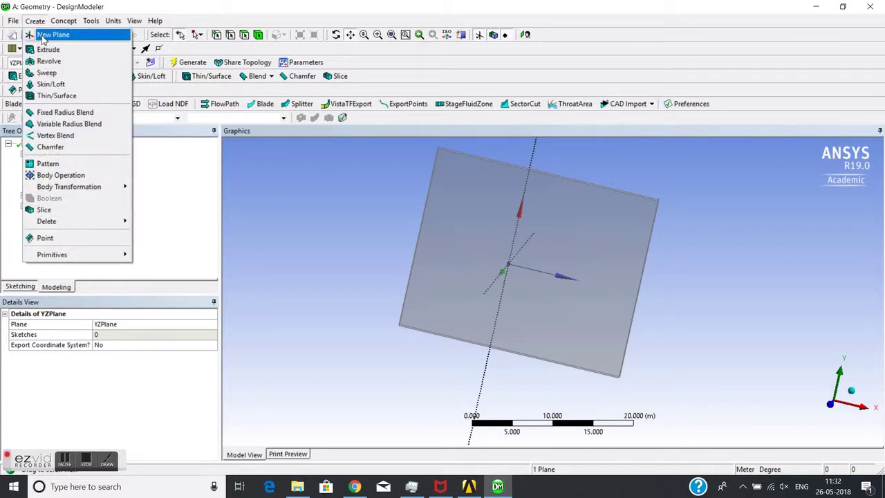
{"action": "left_click", "coordinate": [43, 35]}
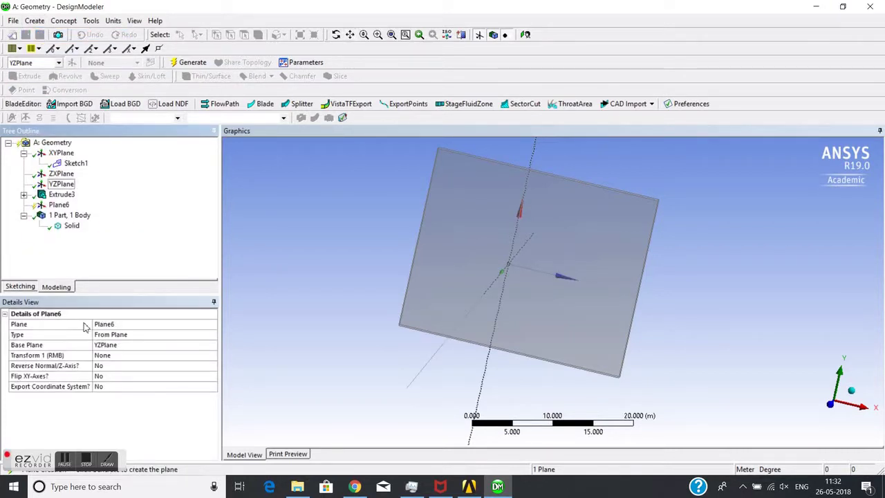
Step: Apply an Offset Z transform of 30 m to the new plane
{"action": "left_click", "coordinate": [118, 358]}
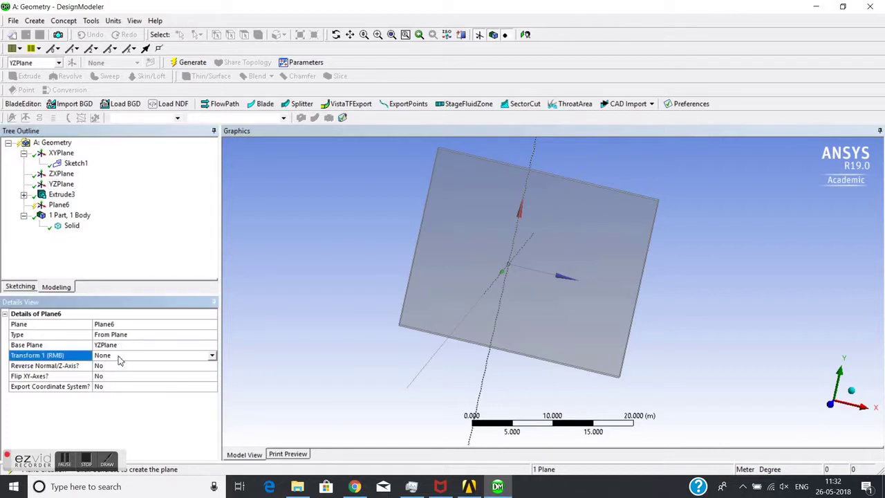
{"action": "left_click", "coordinate": [211, 355]}
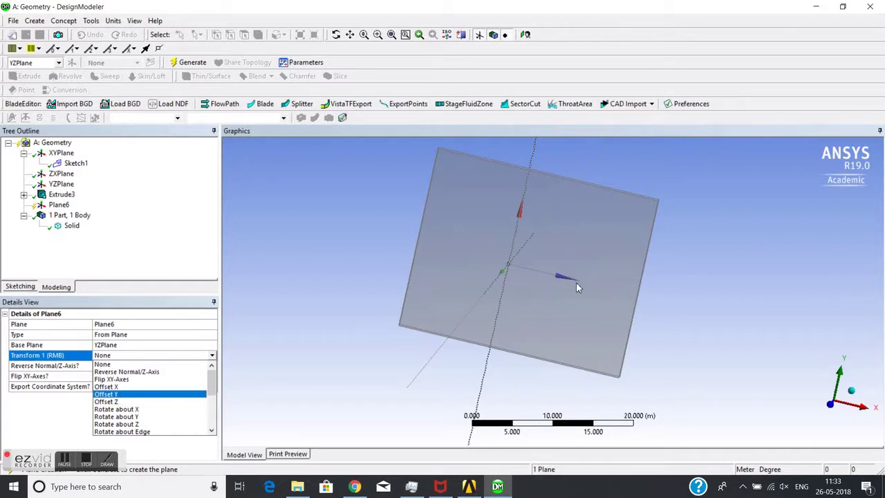
{"action": "left_click", "coordinate": [828, 399]}
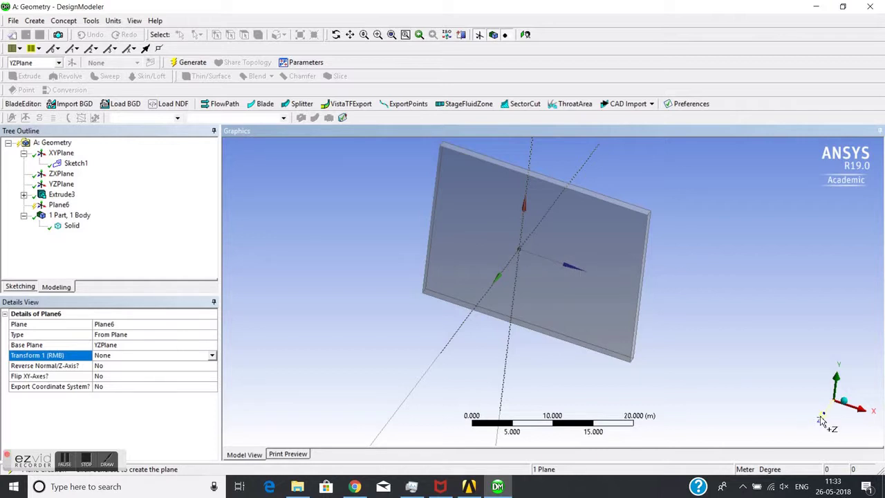
{"action": "left_click", "coordinate": [212, 356]}
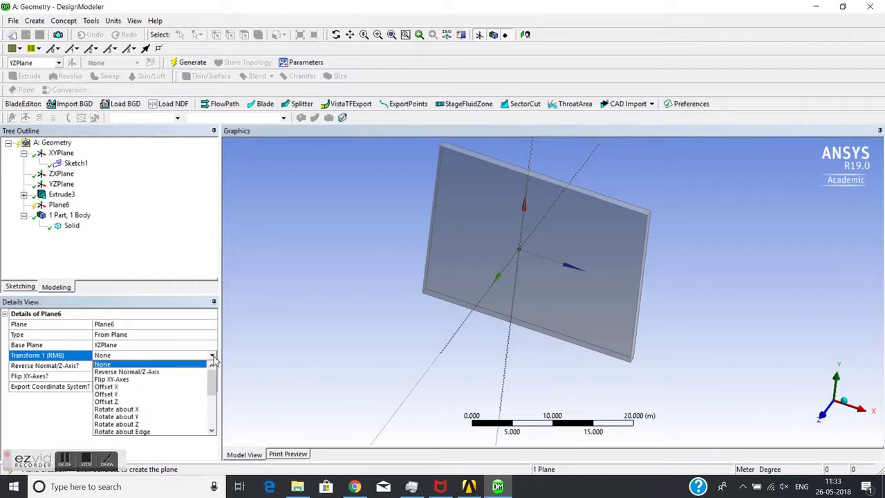
{"action": "left_click", "coordinate": [114, 405]}
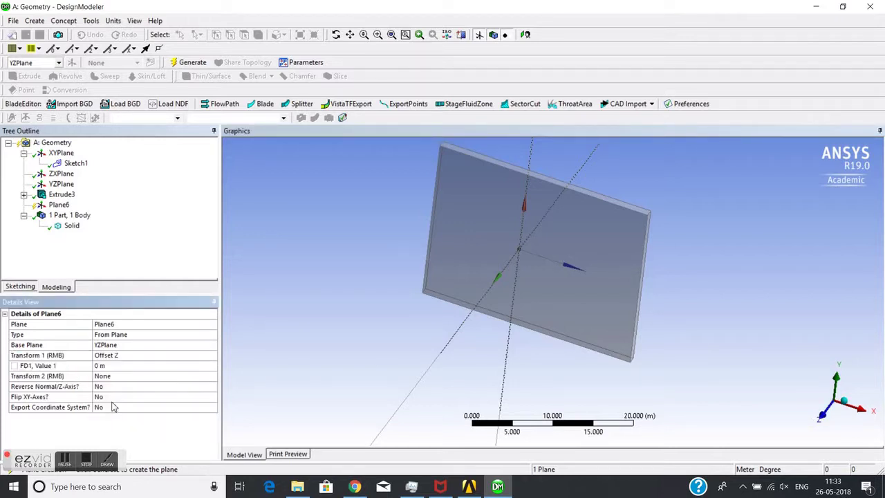
{"action": "left_click", "coordinate": [125, 366]}
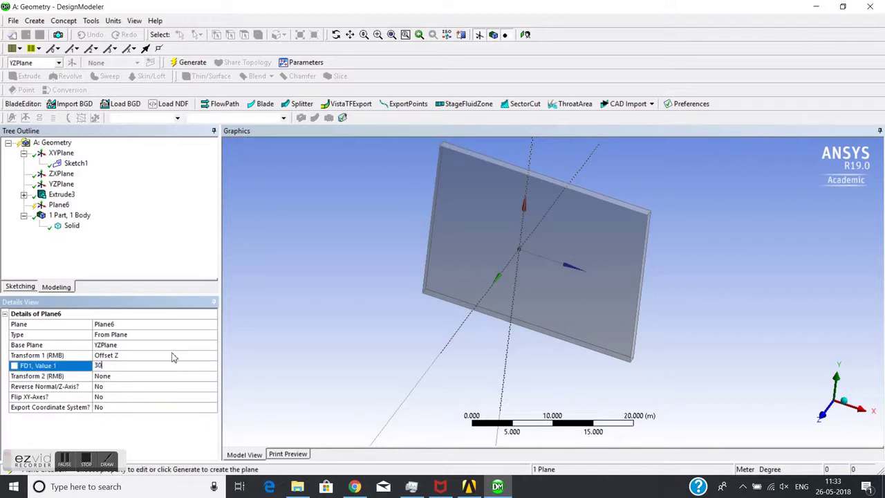
{"action": "left_click", "coordinate": [315, 337]}
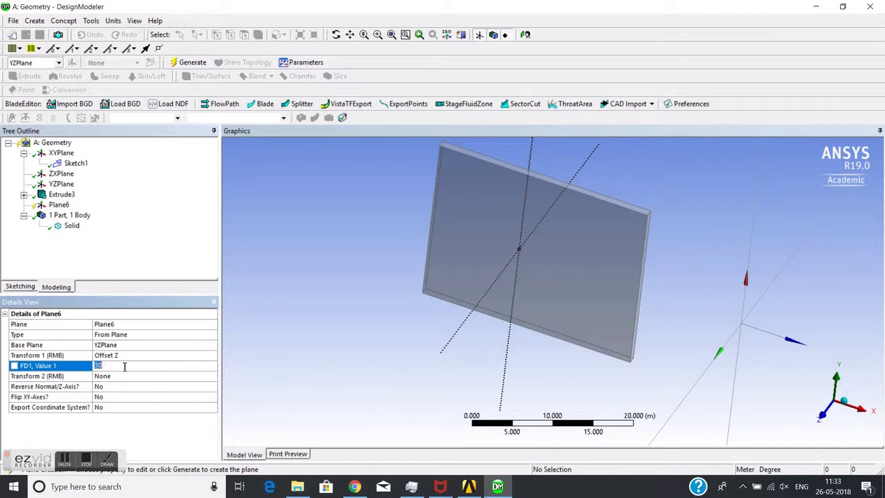
Step: Change the new plane's Z offset to 20 m and generate the plane
{"action": "type", "text": "0"}
{"action": "key", "text": "Return"}
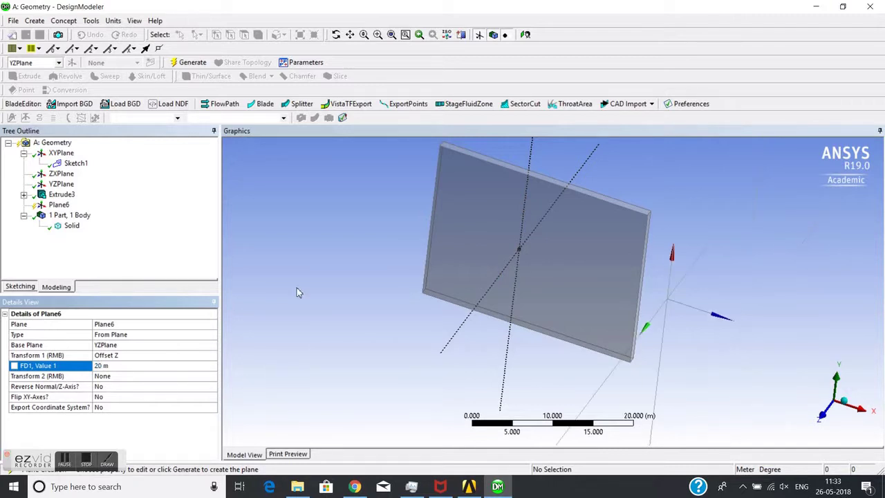
{"action": "left_click", "coordinate": [185, 65]}
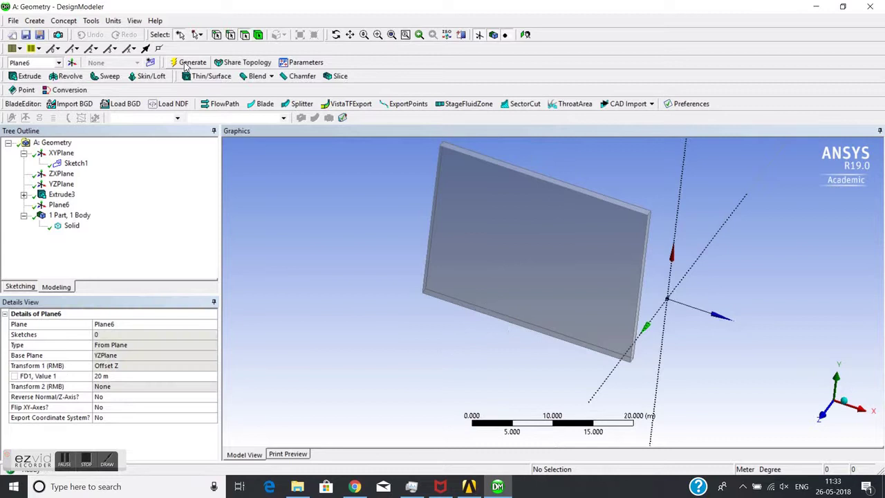
{"action": "middle_click_drag", "start_coordinate": [624, 339], "coordinate": [624, 325]}
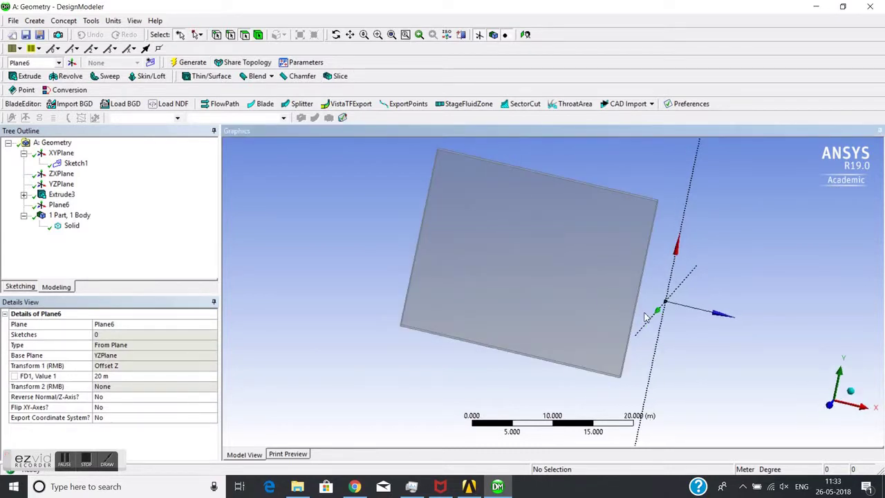
{"action": "left_click", "coordinate": [61, 206]}
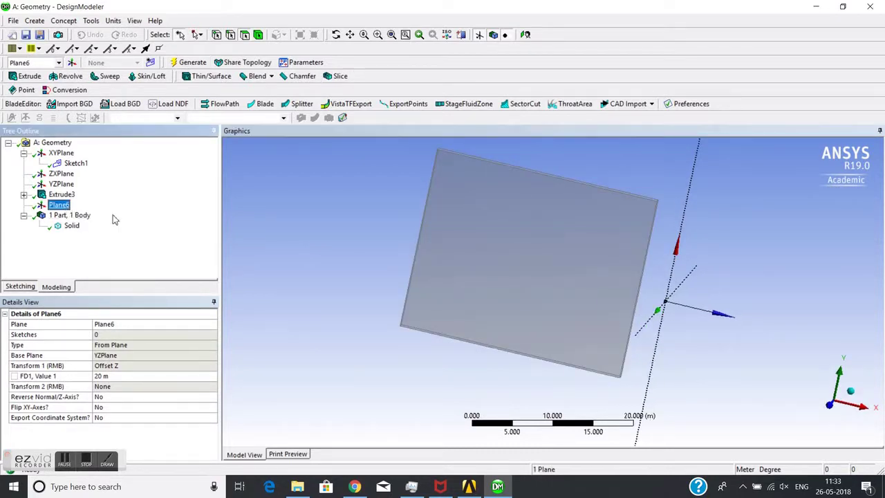
{"action": "middle_click_drag", "start_coordinate": [760, 246], "coordinate": [650, 272]}
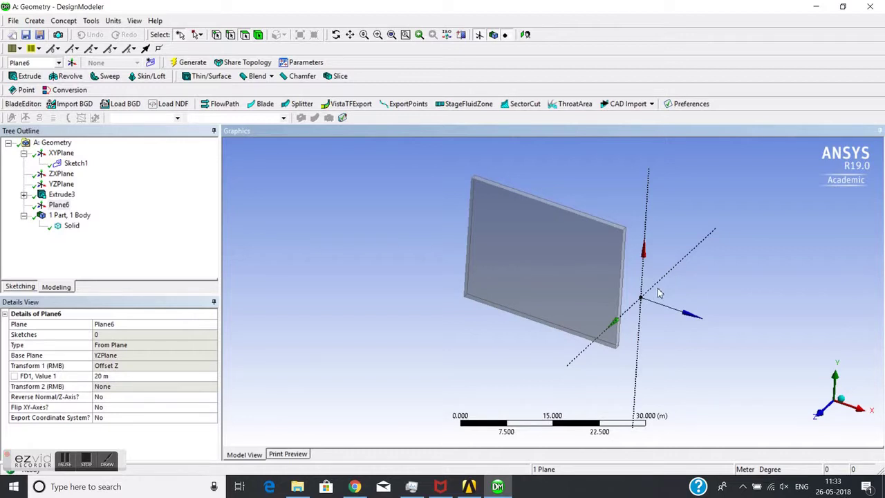
Step: Add a Mirror body transformation with the plate as its body
{"action": "left_click", "coordinate": [33, 21]}
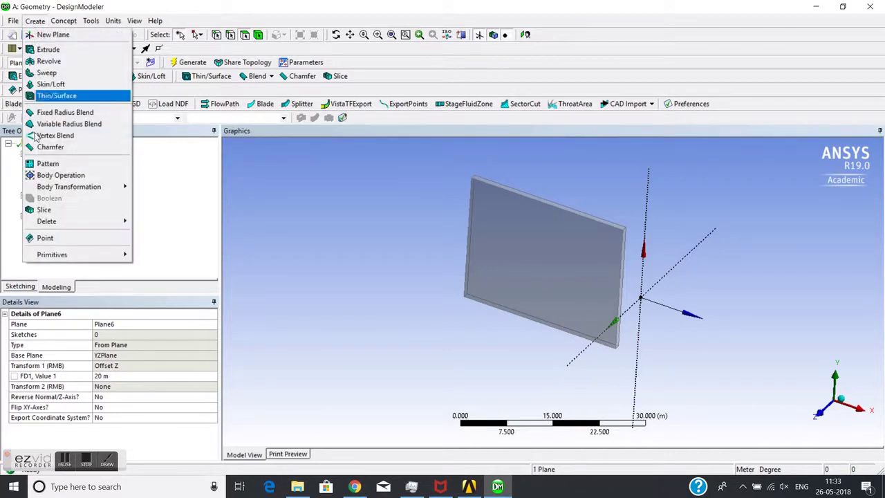
{"action": "mouse_move", "coordinate": [54, 188]}
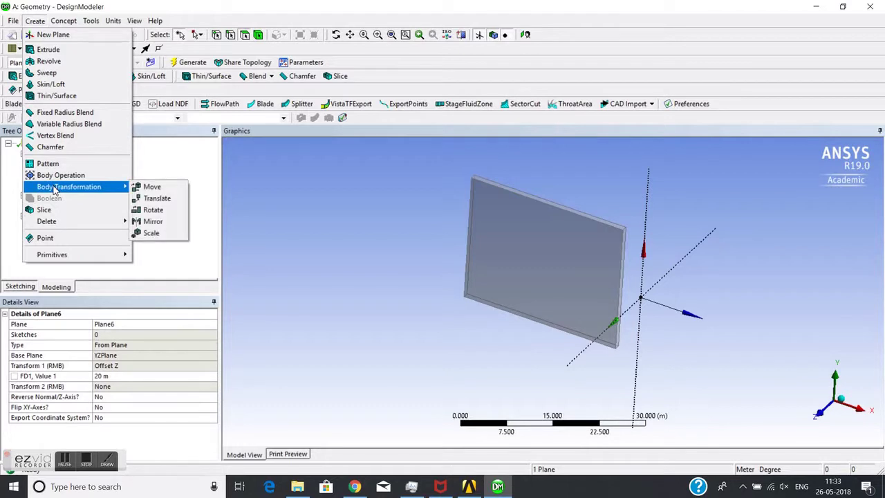
{"action": "left_click", "coordinate": [150, 221]}
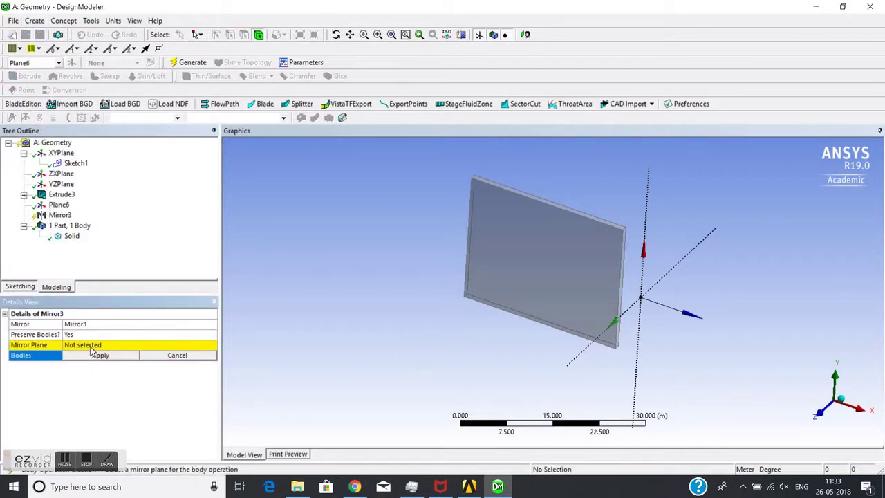
{"action": "left_click", "coordinate": [514, 280]}
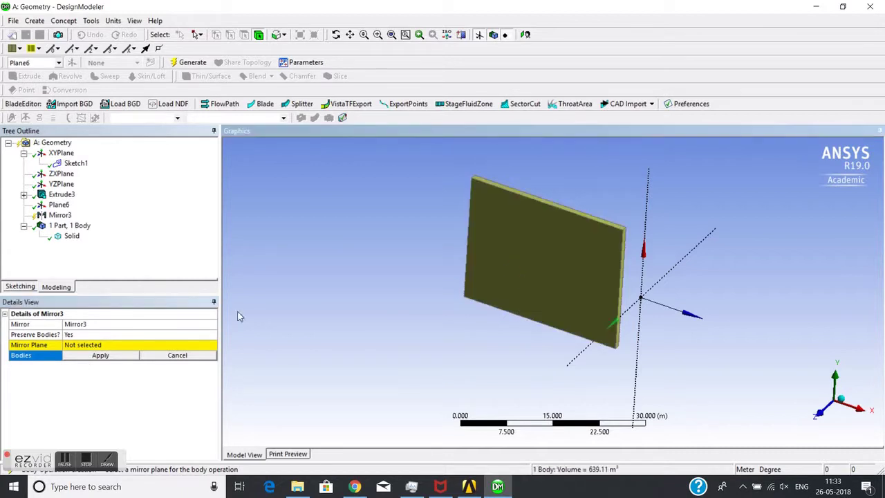
{"action": "left_click", "coordinate": [97, 357]}
Step: Set Plane6 as the mirror plane and generate the mirrored copy of the plate
{"action": "left_click", "coordinate": [95, 347]}
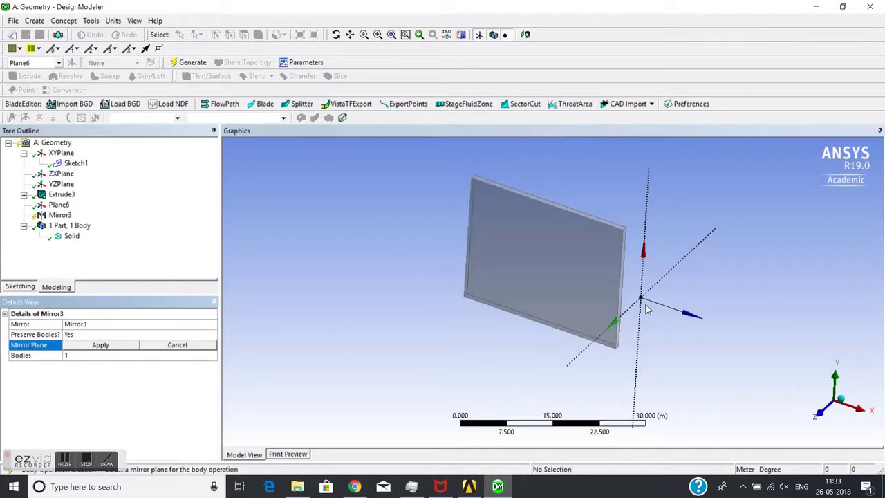
{"action": "left_click", "coordinate": [64, 206]}
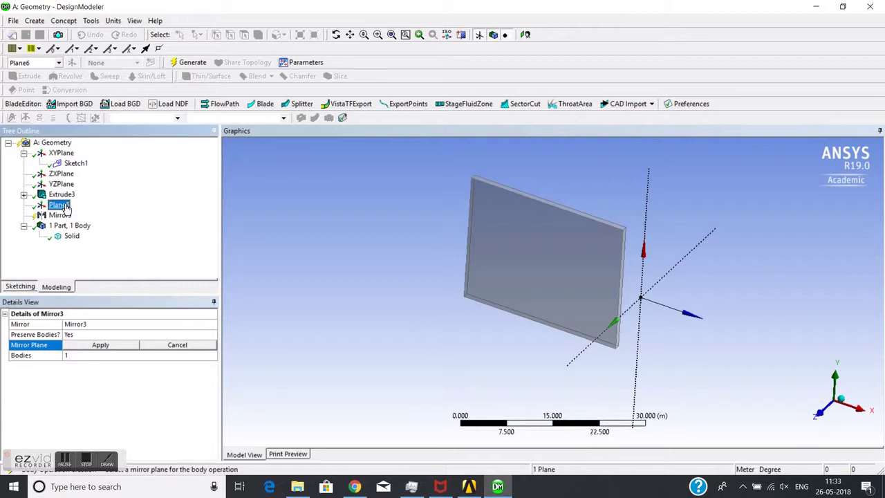
{"action": "left_click", "coordinate": [129, 346]}
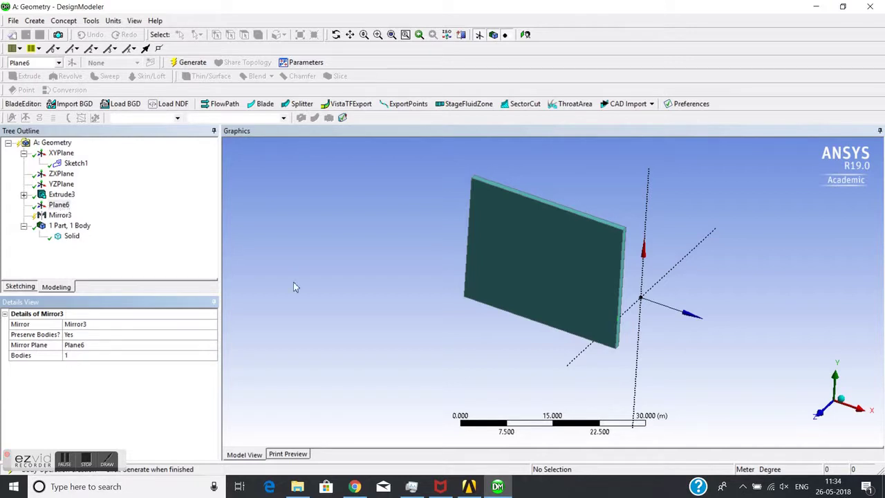
{"action": "left_click", "coordinate": [190, 62]}
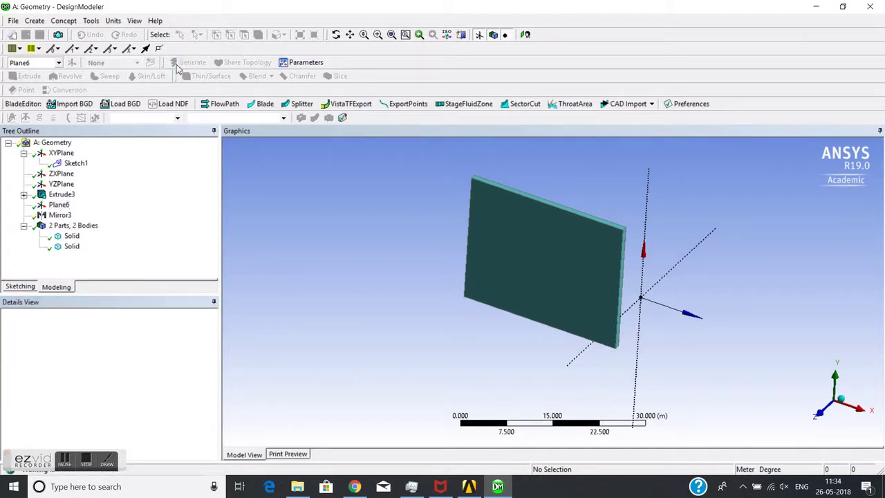
{"action": "middle_click_drag", "start_coordinate": [584, 247], "coordinate": [484, 243]}
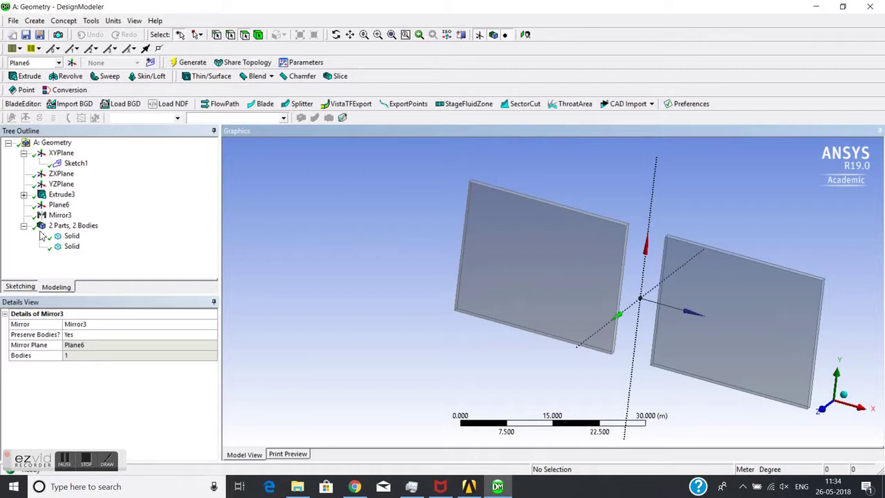
Step: Delete the Mirror3 feature from the model
{"action": "left_click", "coordinate": [30, 22]}
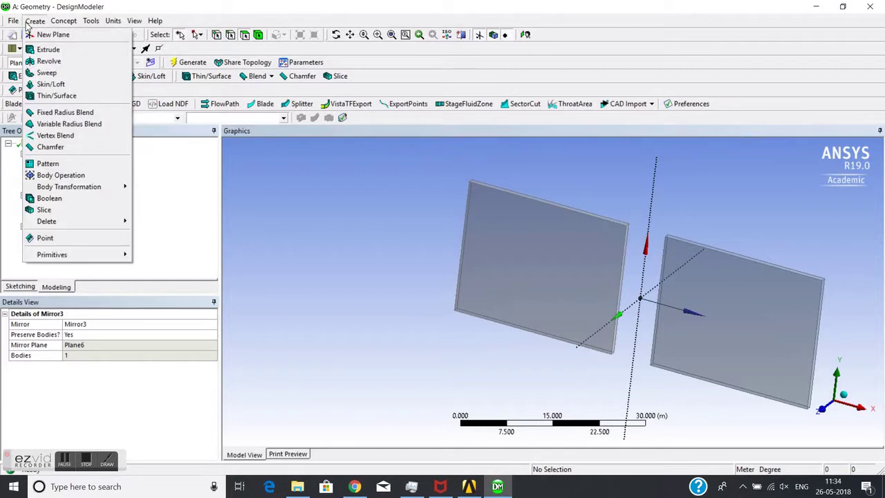
{"action": "mouse_move", "coordinate": [64, 190]}
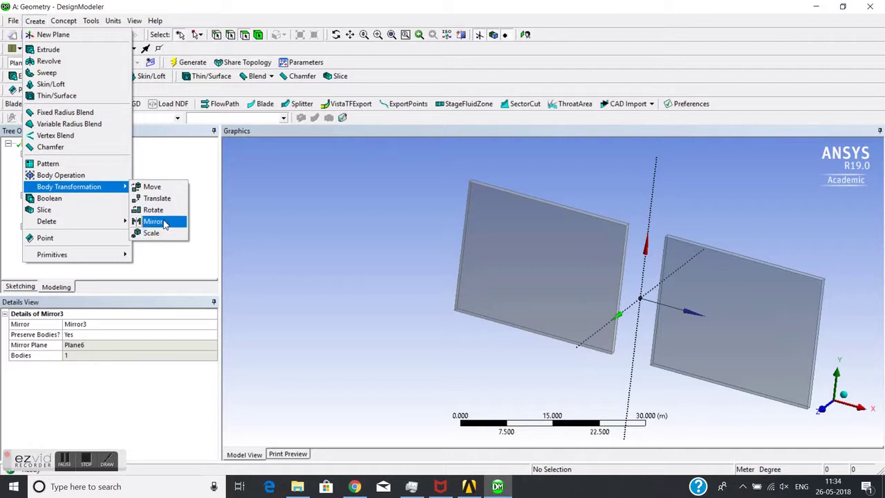
{"action": "left_click", "coordinate": [298, 209]}
{"action": "right_click", "coordinate": [60, 215]}
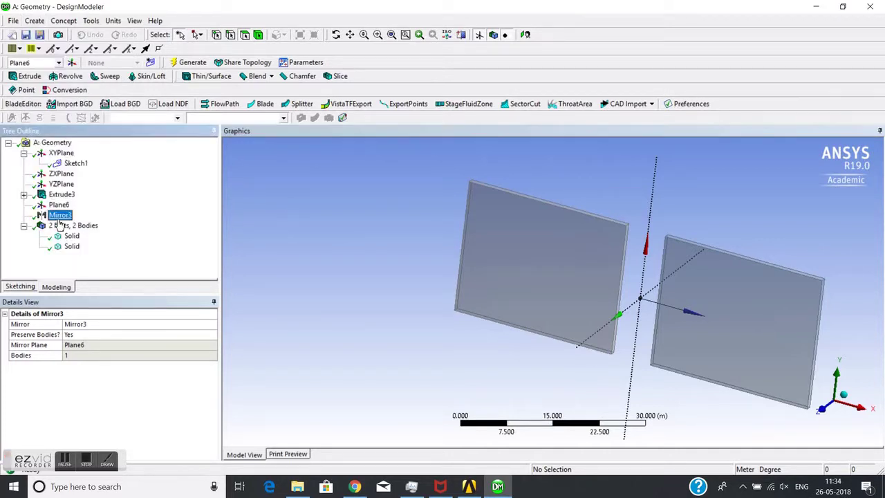
{"action": "left_click", "coordinate": [83, 302]}
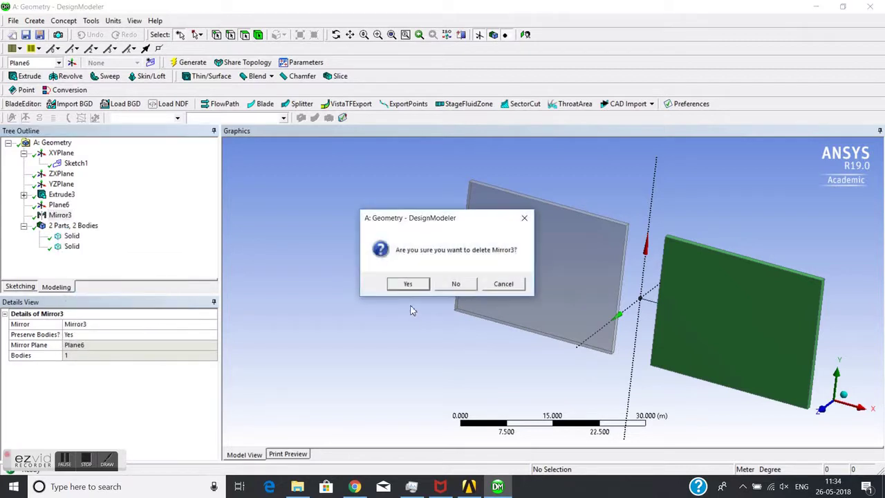
{"action": "left_click", "coordinate": [408, 284]}
Step: Add a Scale body transformation with the plate as its body
{"action": "left_click", "coordinate": [34, 20]}
{"action": "mouse_move", "coordinate": [69, 186]}
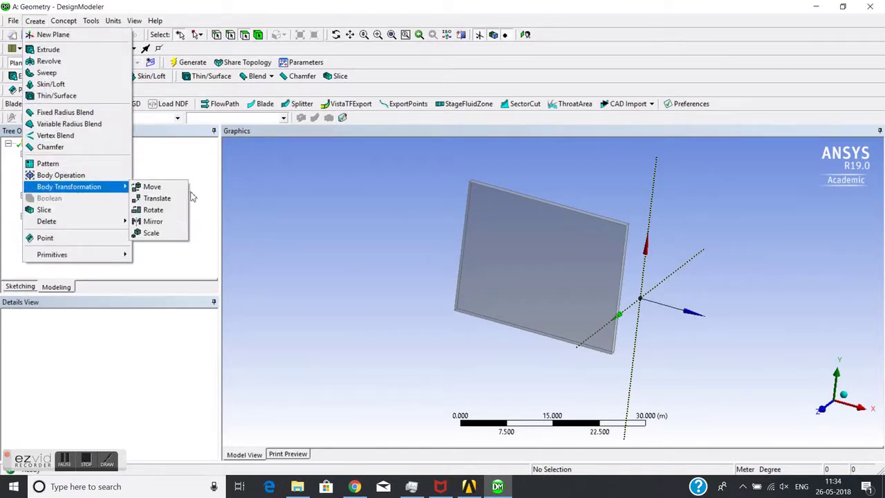
{"action": "left_click", "coordinate": [165, 233]}
{"action": "left_click", "coordinate": [515, 225]}
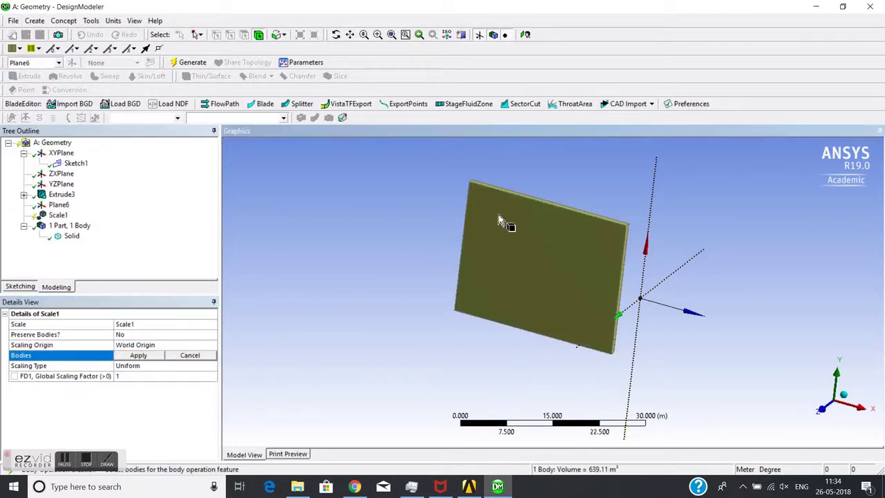
{"action": "left_click", "coordinate": [142, 359]}
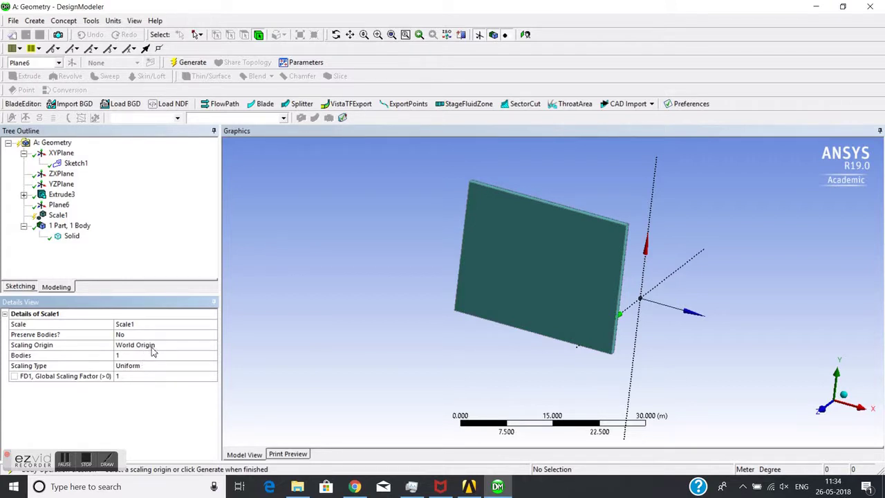
Step: Set the global scaling factor to 0.5 and generate the scaled plate
{"action": "left_click", "coordinate": [130, 376]}
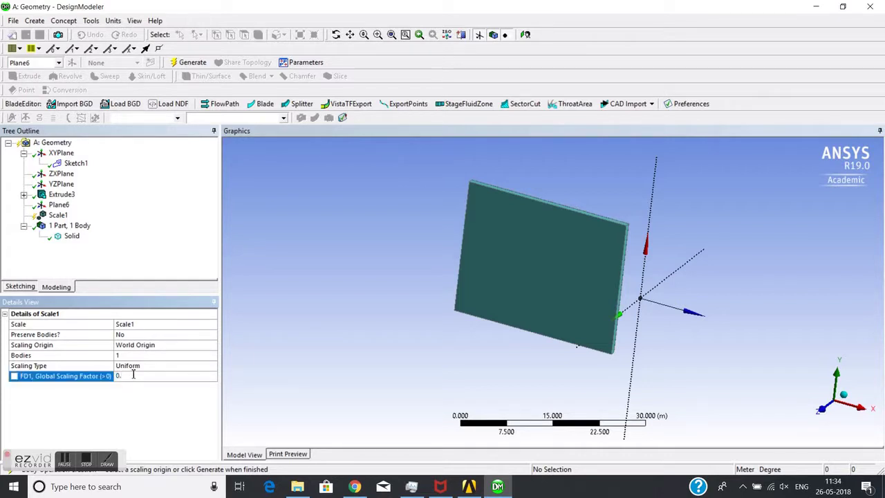
{"action": "type", "text": "0.5"}
{"action": "left_click", "coordinate": [188, 62]}
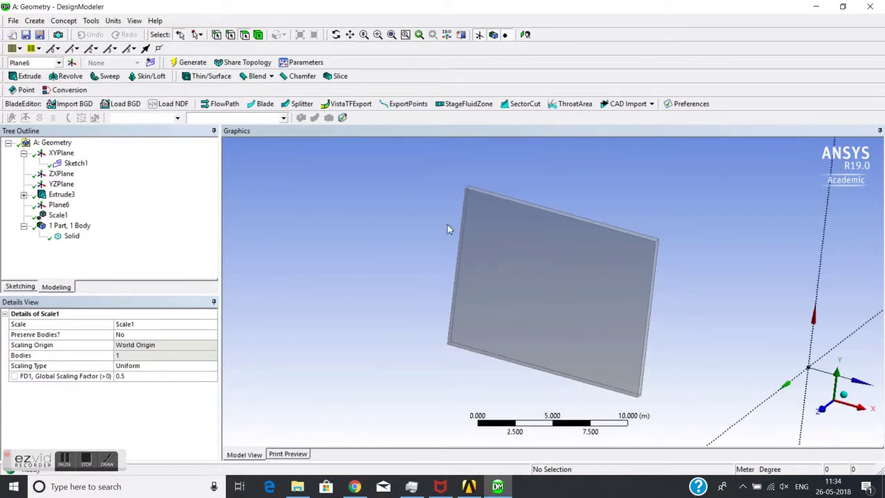
Step: Set Scale1's global scaling factor to 1 and generate the plate
{"action": "left_click", "coordinate": [143, 375]}
{"action": "type", "text": "1"}
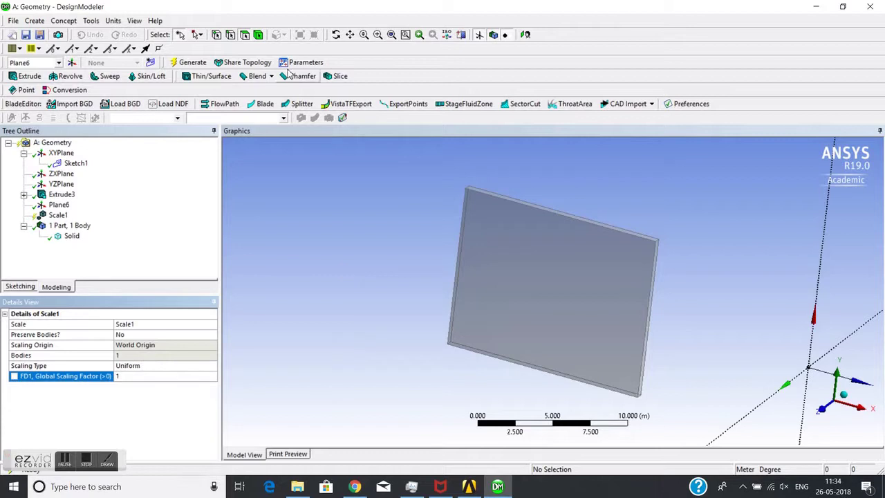
{"action": "left_click", "coordinate": [190, 62]}
{"action": "middle_click_drag", "start_coordinate": [474, 247], "coordinate": [553, 234]}
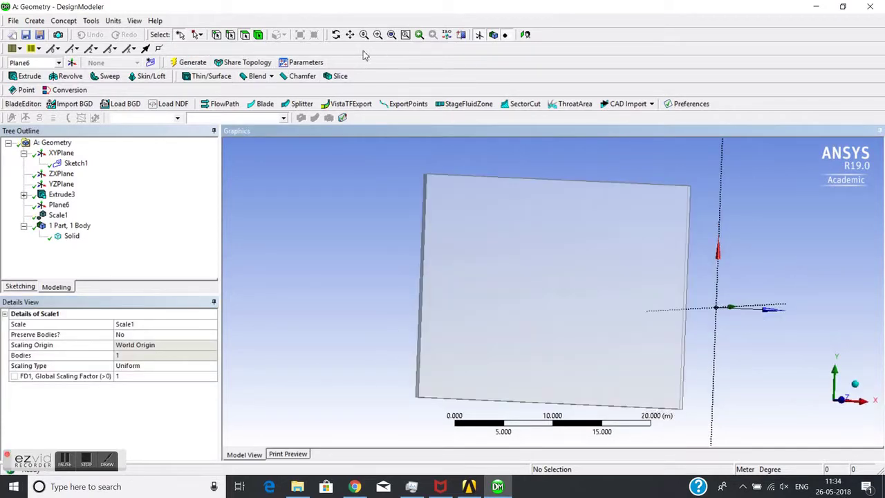
Step: Examine the full-size plate from the front and its position relative to the plane axes
{"action": "left_click", "coordinate": [664, 257]}
{"action": "left_click", "coordinate": [344, 251]}
{"action": "middle_click_drag", "start_coordinate": [577, 267], "coordinate": [529, 265]}
{"action": "scroll", "coordinate": [531, 268], "scroll_direction": "down", "scroll_amount": 1}
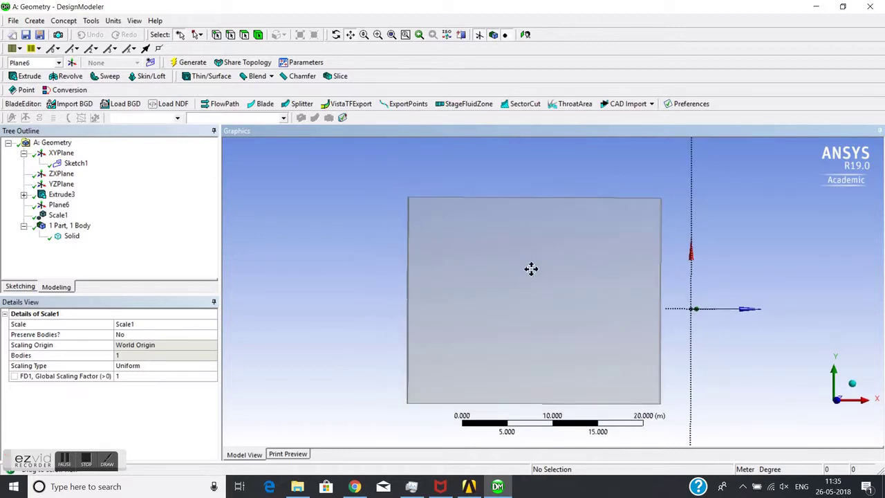
{"action": "scroll", "coordinate": [530, 268], "scroll_direction": "down", "scroll_amount": 1}
{"action": "scroll", "coordinate": [531, 269], "scroll_direction": "up", "scroll_amount": 2}
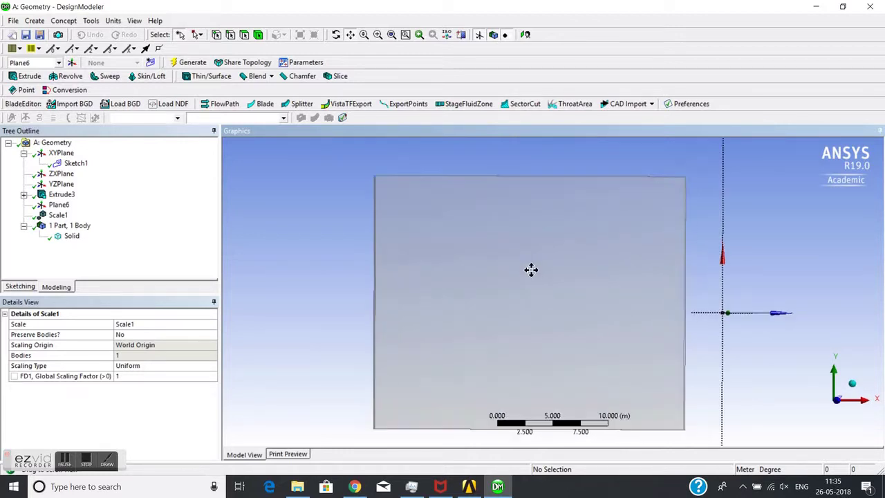
{"action": "scroll", "coordinate": [529, 270], "scroll_direction": "down", "scroll_amount": 3}
{"action": "left_click_drag", "start_coordinate": [520, 293], "coordinate": [543, 308]}
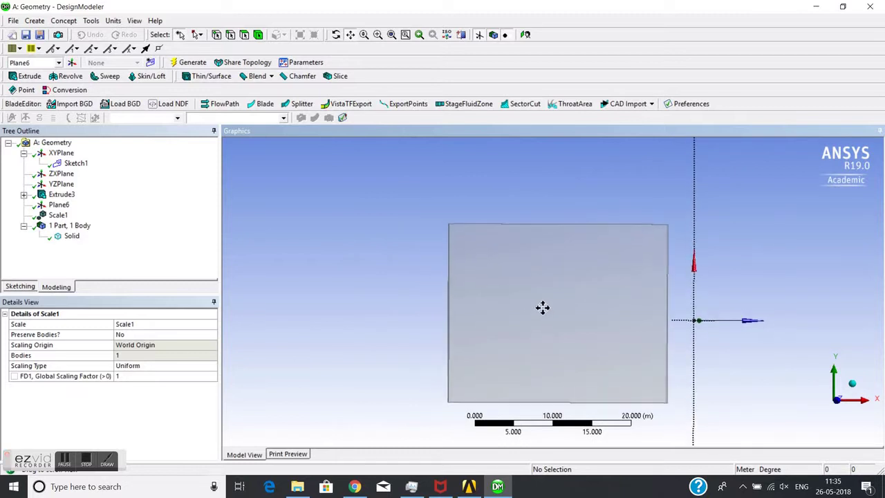
{"action": "scroll", "coordinate": [544, 307], "scroll_direction": "down", "scroll_amount": 1}
{"action": "scroll", "coordinate": [544, 307], "scroll_direction": "up", "scroll_amount": 1}
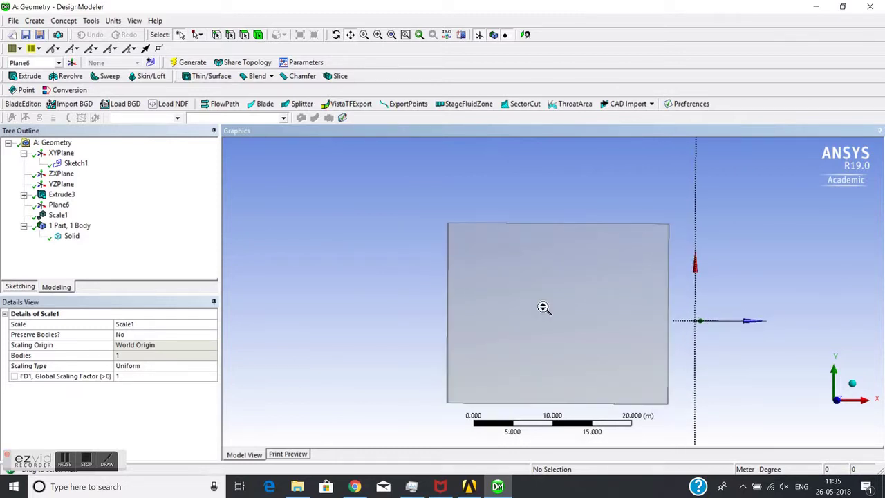
{"action": "left_click_drag", "start_coordinate": [543, 307], "coordinate": [570, 320]}
{"action": "scroll", "coordinate": [571, 320], "scroll_direction": "down", "scroll_amount": 1}
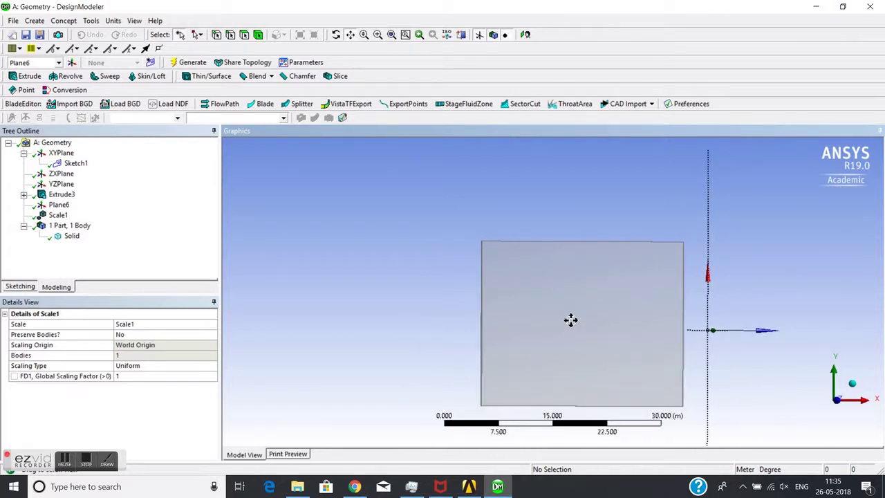
{"action": "scroll", "coordinate": [570, 319], "scroll_direction": "up", "scroll_amount": 1}
{"action": "scroll", "coordinate": [558, 321], "scroll_direction": "down", "scroll_amount": 1}
{"action": "scroll", "coordinate": [558, 323], "scroll_direction": "down", "scroll_amount": 1}
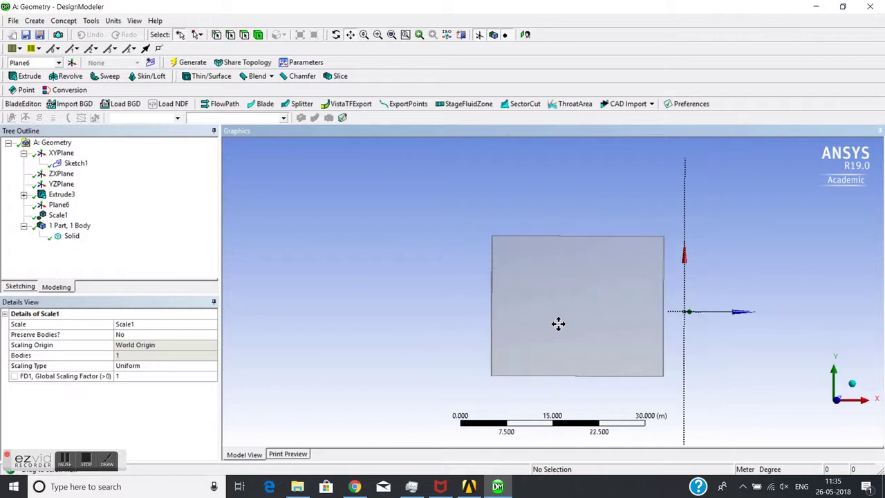
{"action": "left_click_drag", "start_coordinate": [558, 323], "coordinate": [533, 362]}
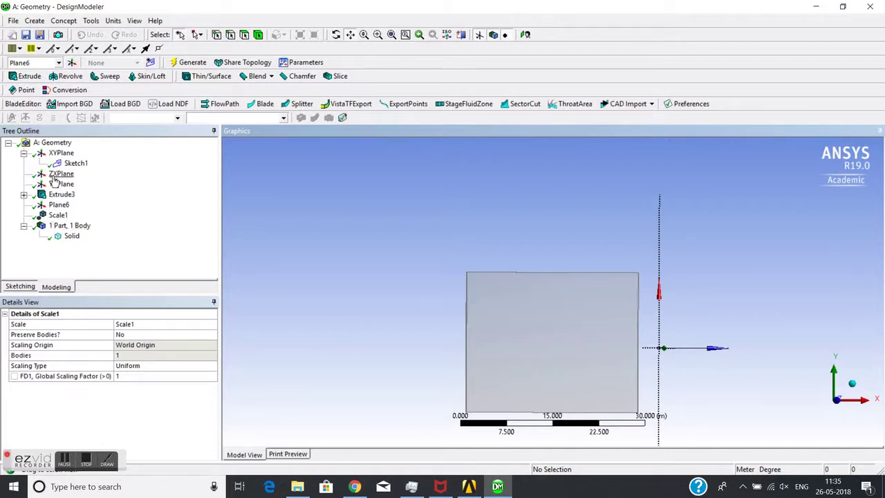
Step: Show the XYPlane axes and view the plate straight along the Z direction
{"action": "left_click", "coordinate": [61, 153]}
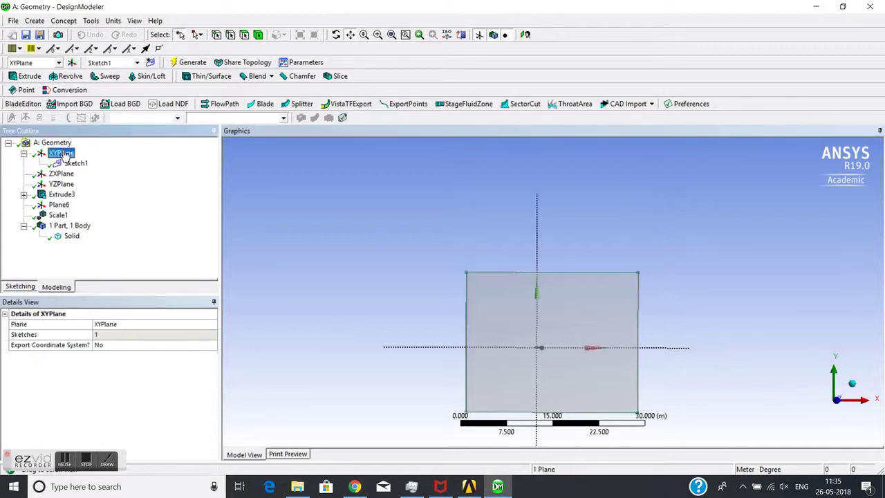
{"action": "left_click", "coordinate": [523, 349]}
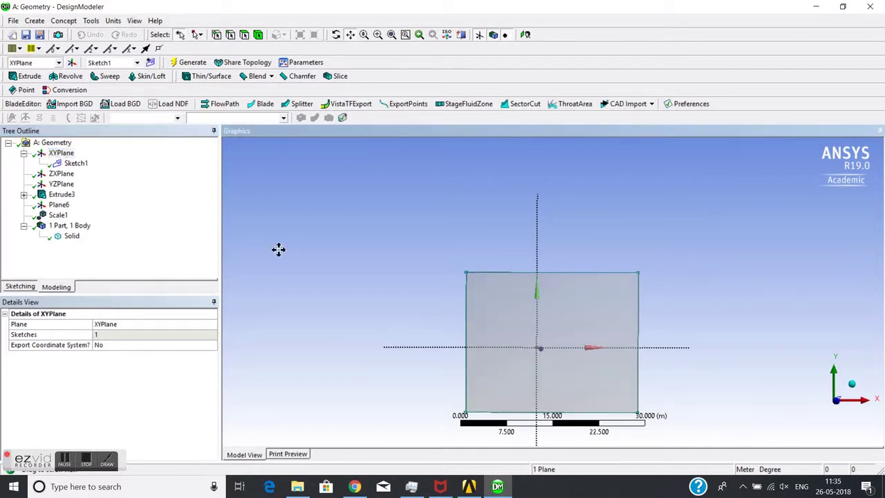
{"action": "left_click_drag", "start_coordinate": [786, 323], "coordinate": [777, 337]}
{"action": "middle_click_drag", "start_coordinate": [777, 337], "coordinate": [774, 346]}
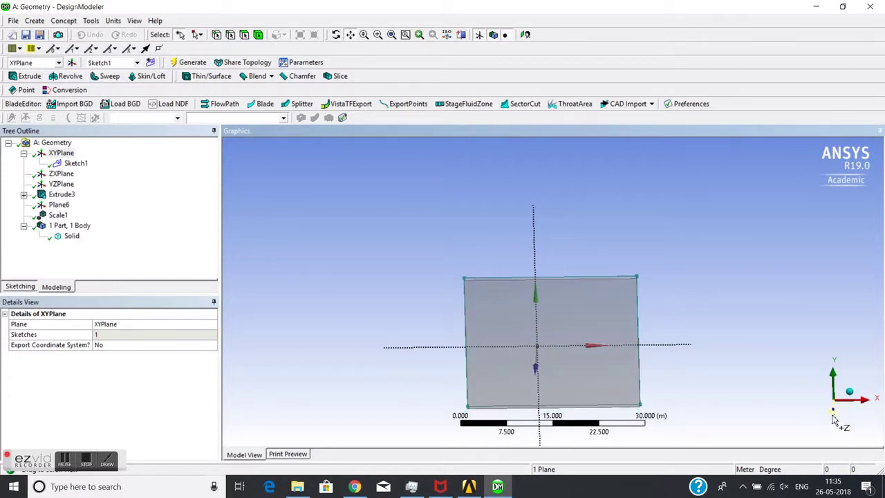
{"action": "left_click", "coordinate": [832, 418]}
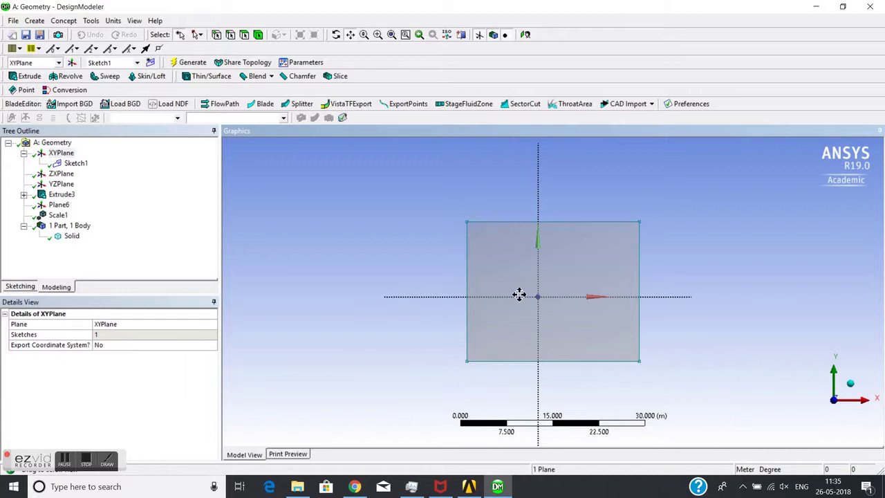
{"action": "left_click_drag", "start_coordinate": [535, 270], "coordinate": [537, 328]}
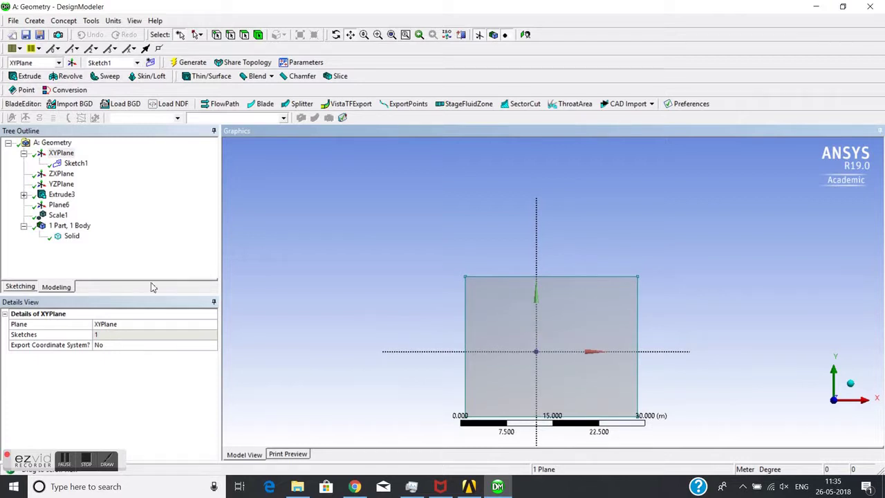
Step: Set Scale1's global scaling factor to 0.5 and regenerate the plate
{"action": "left_click", "coordinate": [56, 215]}
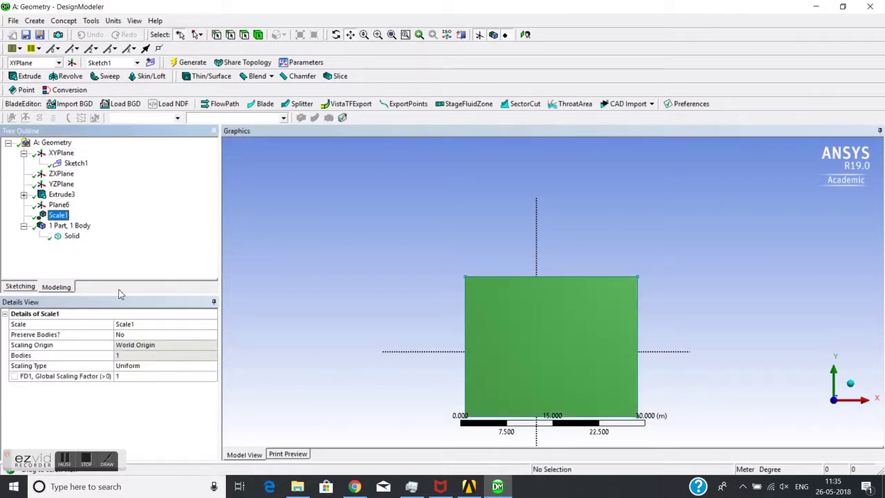
{"action": "left_click", "coordinate": [148, 377]}
{"action": "type", "text": "0.5"}
{"action": "key", "text": "Return"}
{"action": "left_click", "coordinate": [188, 62]}
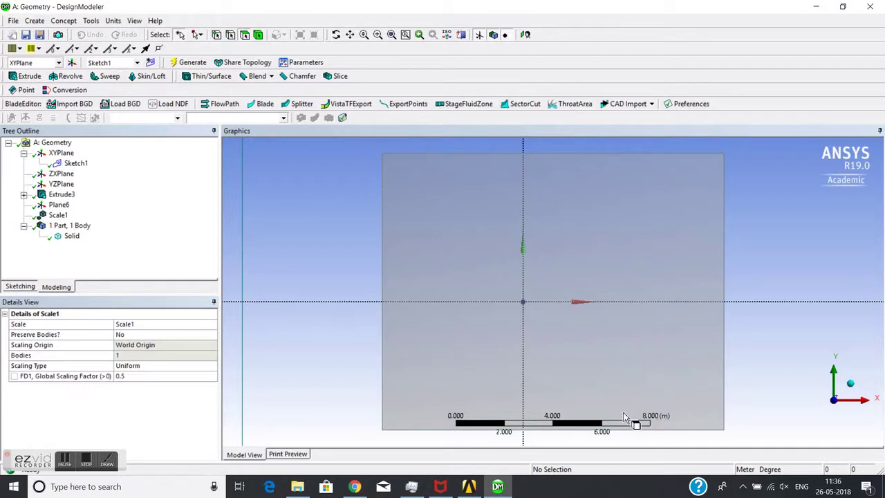
Step: Compare the scaled plate with the original sketch outline and the XYPlane origin
{"action": "scroll", "coordinate": [572, 380], "scroll_direction": "down", "scroll_amount": 2}
{"action": "scroll", "coordinate": [567, 378], "scroll_direction": "down", "scroll_amount": 4}
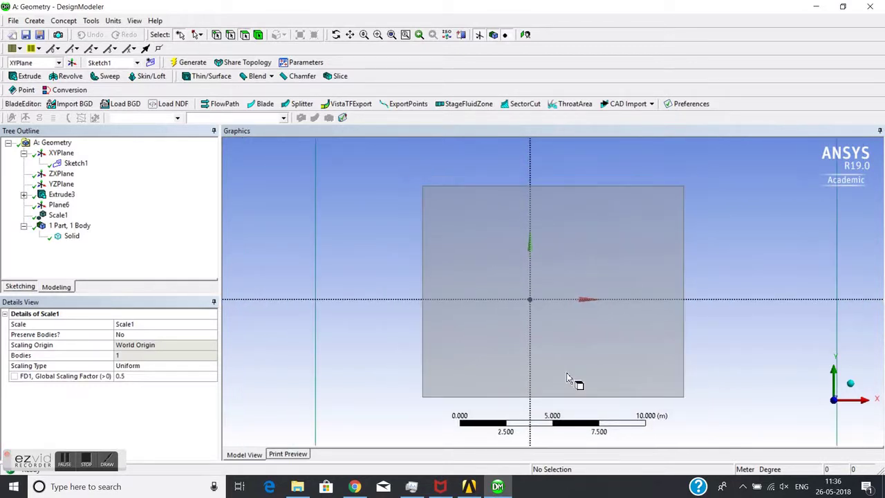
{"action": "scroll", "coordinate": [567, 374], "scroll_direction": "down", "scroll_amount": 3}
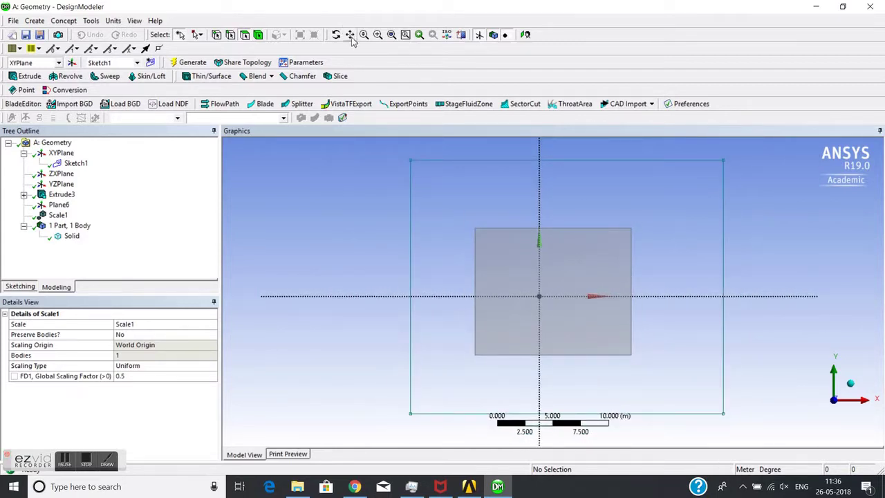
{"action": "left_click", "coordinate": [563, 311]}
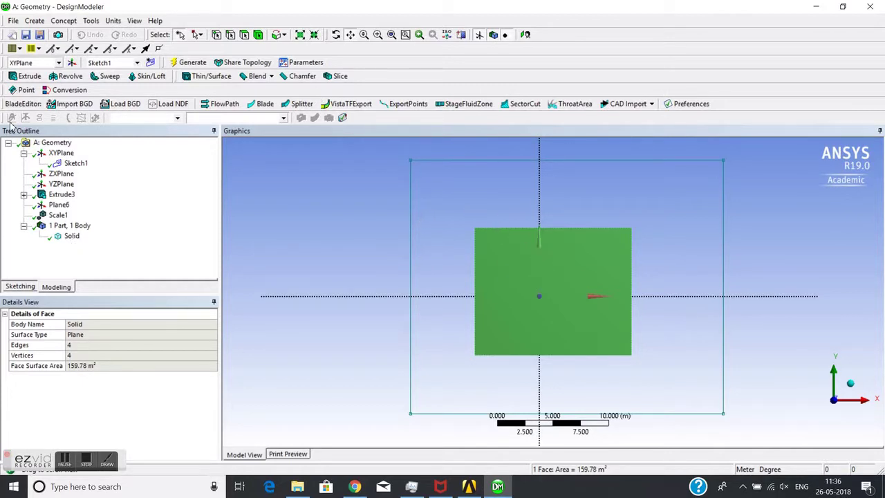
{"action": "left_click", "coordinate": [61, 153]}
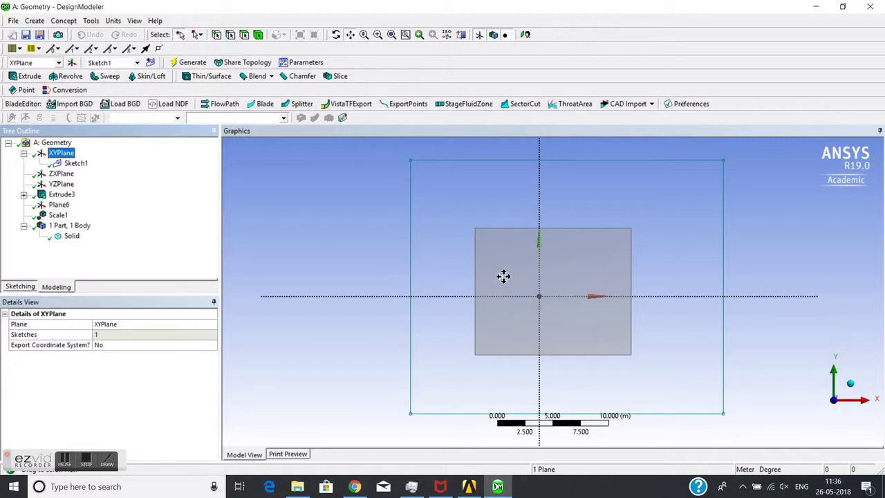
{"action": "scroll", "coordinate": [496, 296], "scroll_direction": "down", "scroll_amount": 2}
{"action": "scroll", "coordinate": [496, 296], "scroll_direction": "up", "scroll_amount": 2}
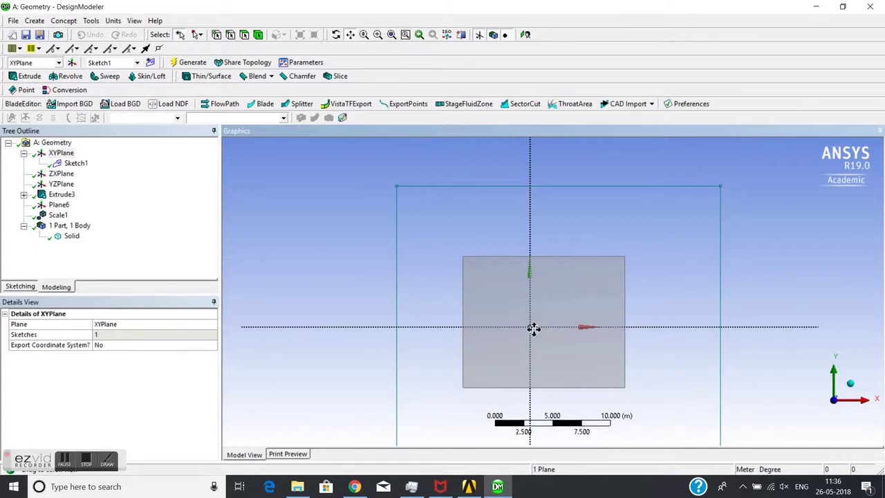
{"action": "left_click", "coordinate": [58, 215]}
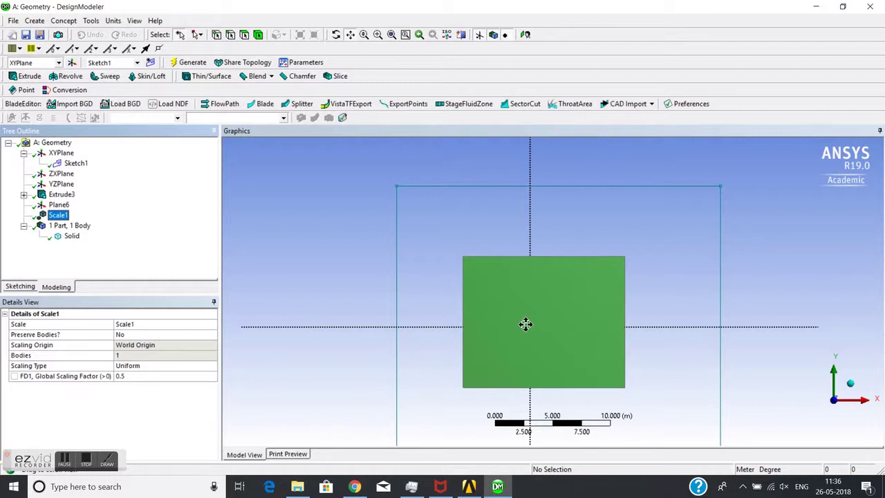
{"action": "left_click", "coordinate": [57, 154]}
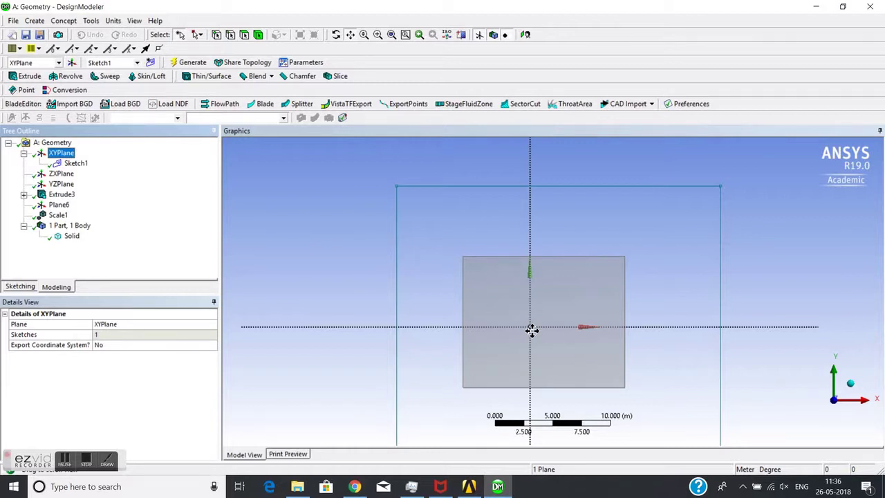
Step: Reopen Scale1's selections for editing and set the scaling origin to Point
{"action": "left_click", "coordinate": [54, 218]}
{"action": "right_click", "coordinate": [60, 217]}
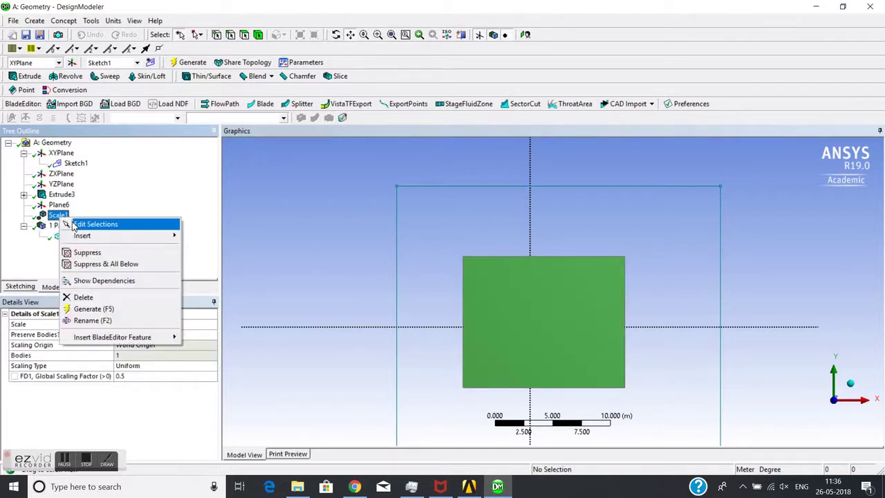
{"action": "left_click", "coordinate": [74, 223]}
{"action": "left_click", "coordinate": [144, 355]}
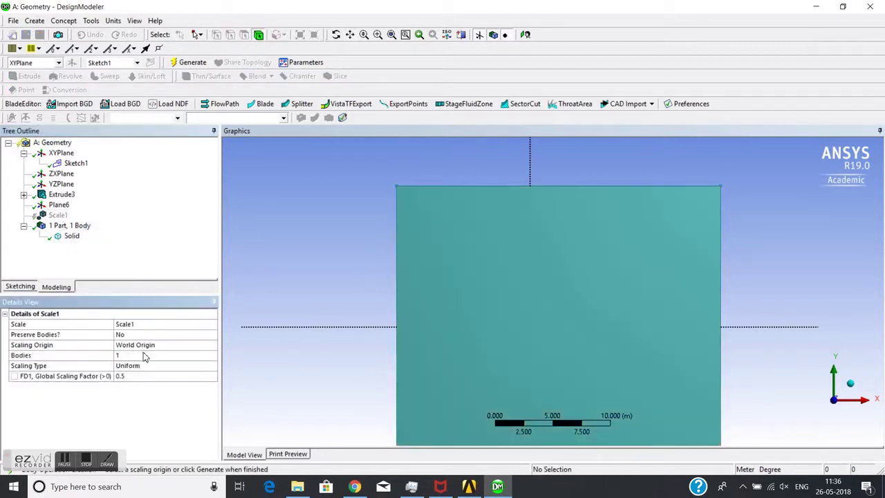
{"action": "left_click", "coordinate": [148, 346]}
{"action": "left_click", "coordinate": [212, 347]}
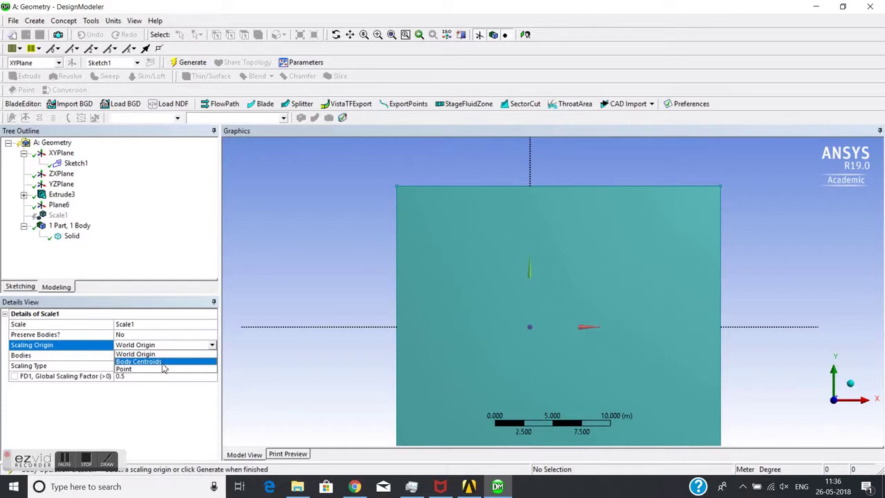
{"action": "left_click", "coordinate": [135, 369]}
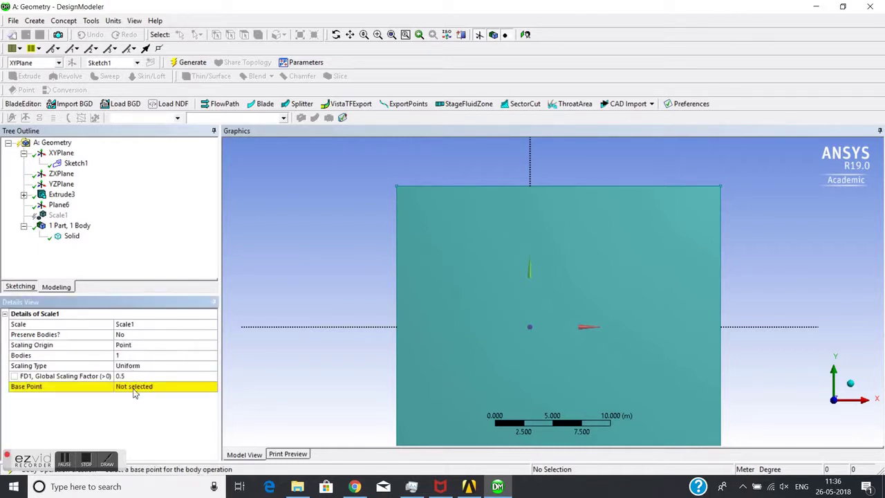
Step: Use the plate's upper-left corner as the scaling base point, generate the result and compare it with the XYPlane sketch outline
{"action": "left_click", "coordinate": [136, 391]}
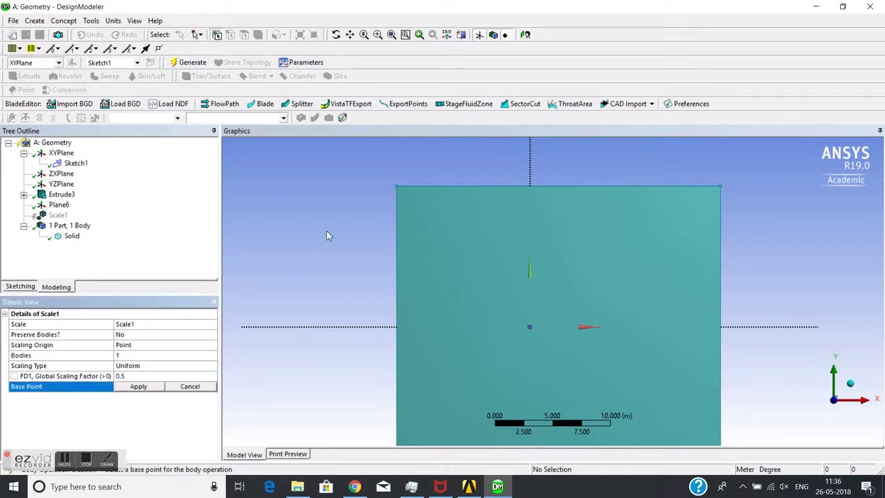
{"action": "left_click", "coordinate": [397, 186]}
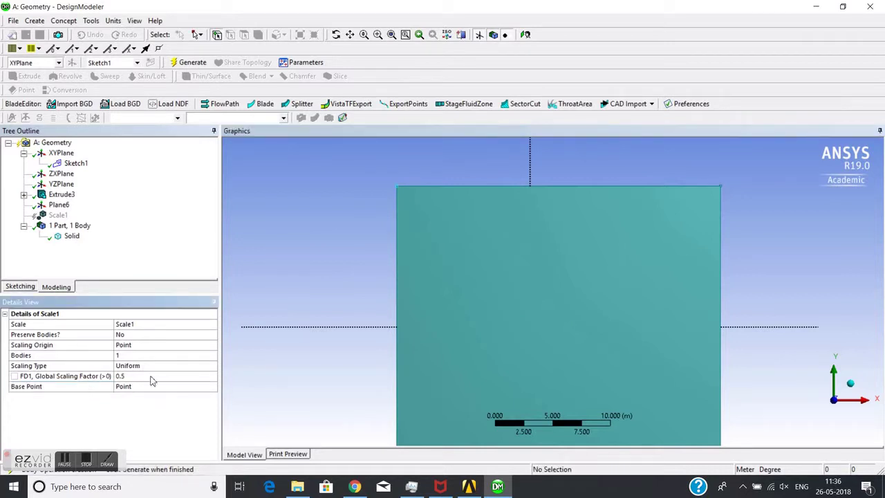
{"action": "left_click", "coordinate": [193, 64]}
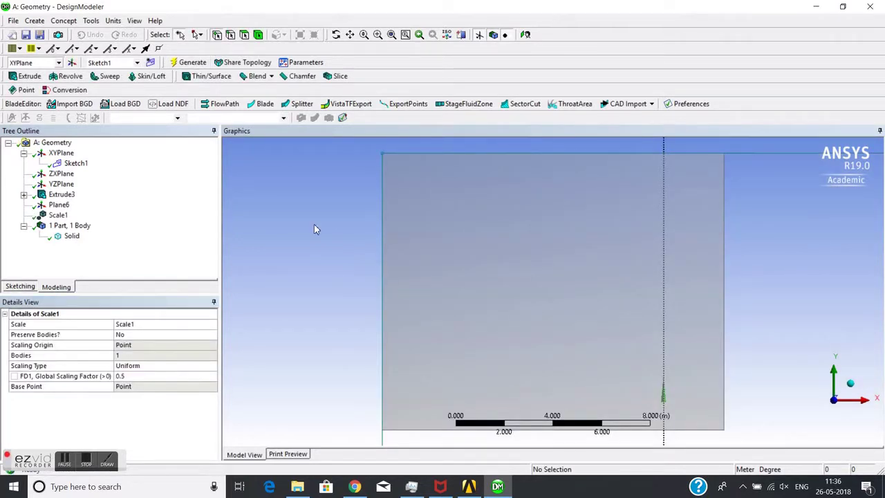
{"action": "scroll", "coordinate": [328, 238], "scroll_direction": "down", "scroll_amount": 5}
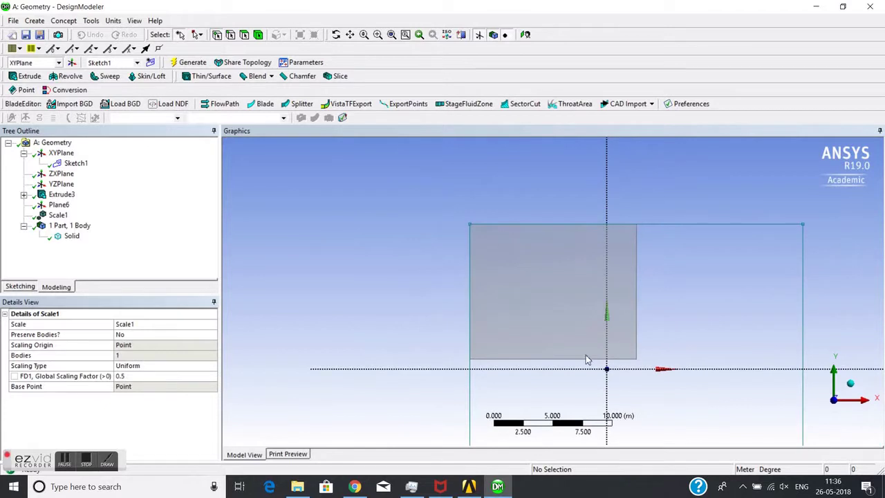
{"action": "scroll", "coordinate": [615, 370], "scroll_direction": "down", "scroll_amount": 2}
{"action": "left_click", "coordinate": [63, 153]}
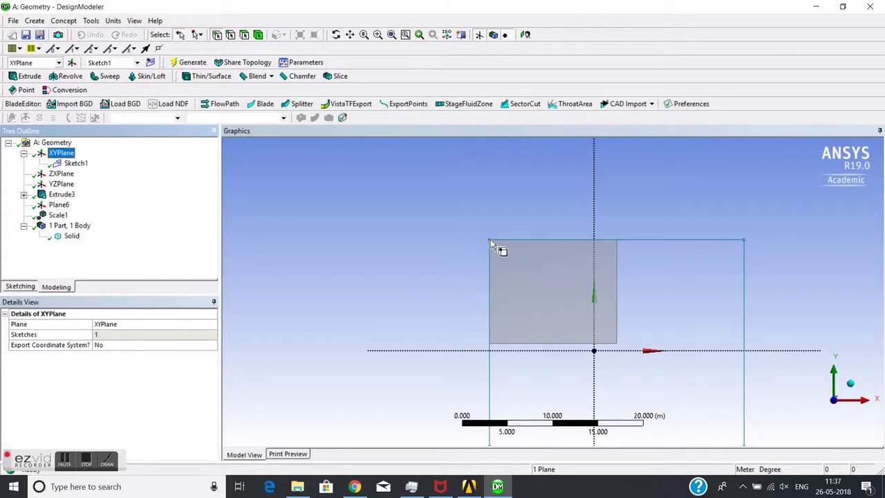
Step: Reopen Scale1's selections for editing, set the scaling origin to Body Centroids and regenerate the plate
{"action": "left_click", "coordinate": [58, 216]}
{"action": "right_click", "coordinate": [61, 218]}
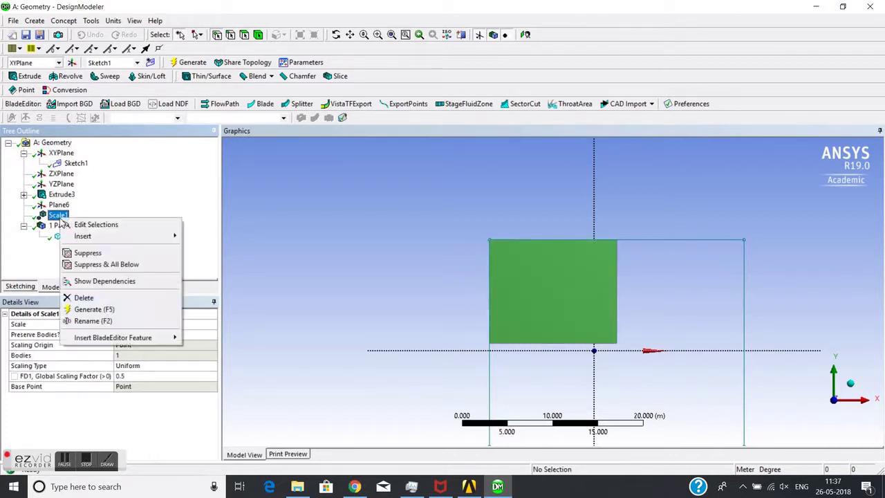
{"action": "left_click", "coordinate": [72, 225]}
{"action": "left_click", "coordinate": [128, 355]}
{"action": "left_click", "coordinate": [139, 367]}
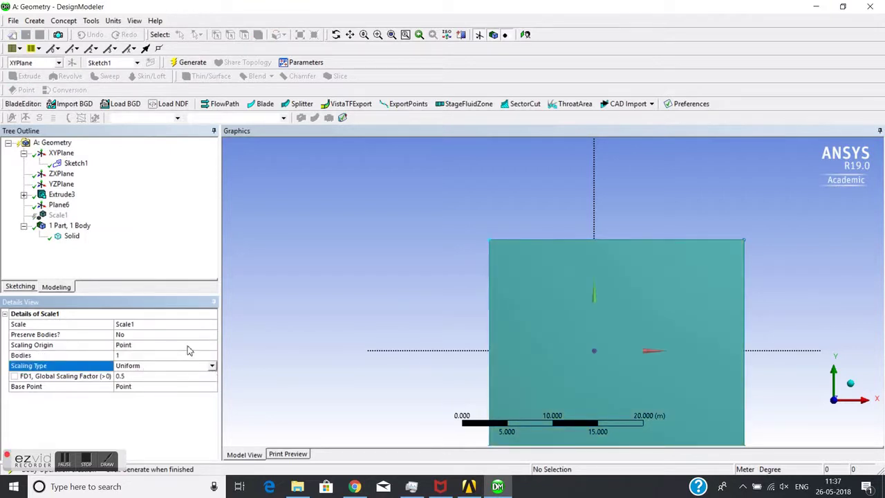
{"action": "left_click", "coordinate": [192, 347]}
{"action": "left_click", "coordinate": [212, 345]}
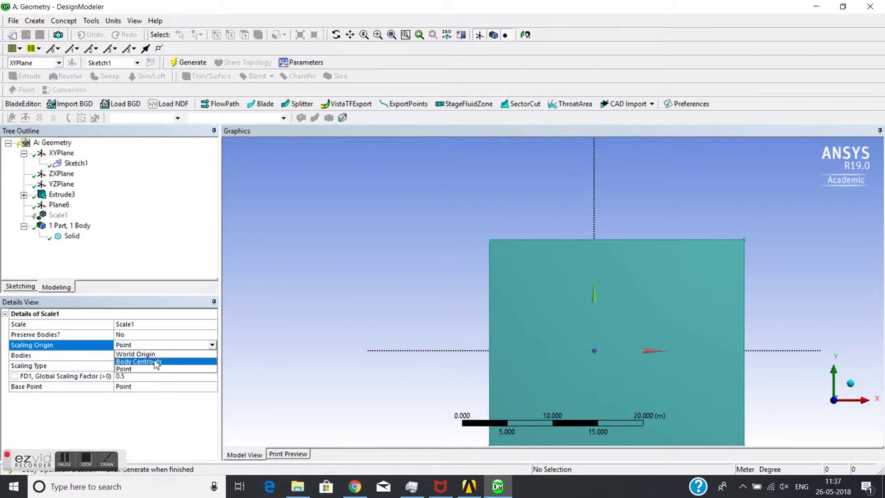
{"action": "left_click", "coordinate": [156, 362]}
{"action": "left_click", "coordinate": [181, 63]}
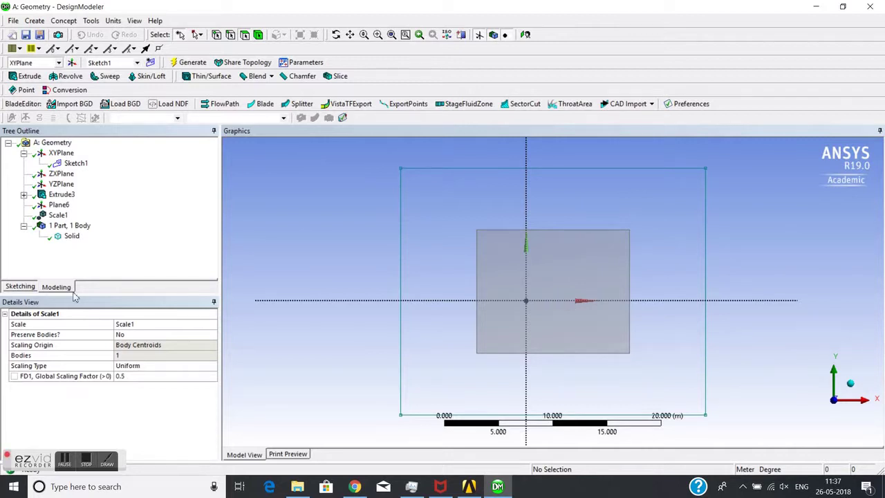
Step: Reopen Scale1's selections for editing, keep Body Centroids as the scaling origin and set the scaling type to Non-Uniform
{"action": "left_click", "coordinate": [62, 225]}
{"action": "left_click", "coordinate": [58, 215]}
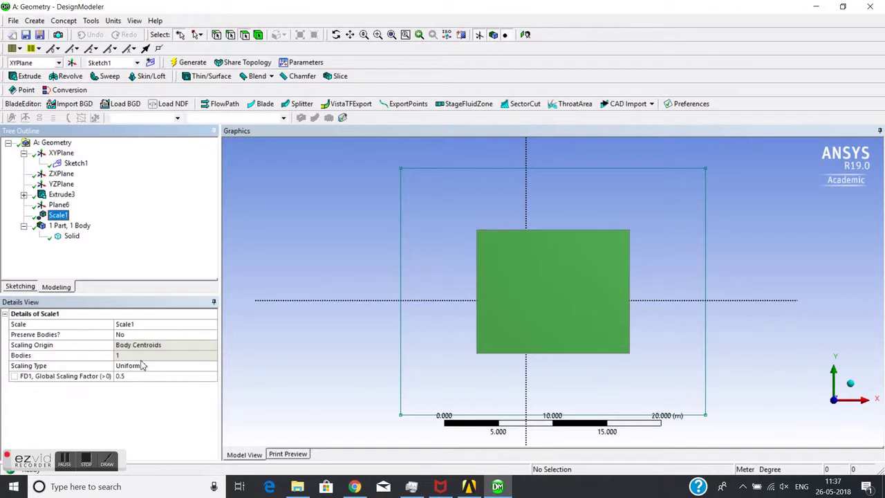
{"action": "left_click", "coordinate": [62, 225]}
{"action": "right_click", "coordinate": [61, 225]}
{"action": "left_click", "coordinate": [56, 216]}
{"action": "right_click", "coordinate": [54, 218]}
{"action": "left_click", "coordinate": [80, 228]}
{"action": "left_click", "coordinate": [145, 357]}
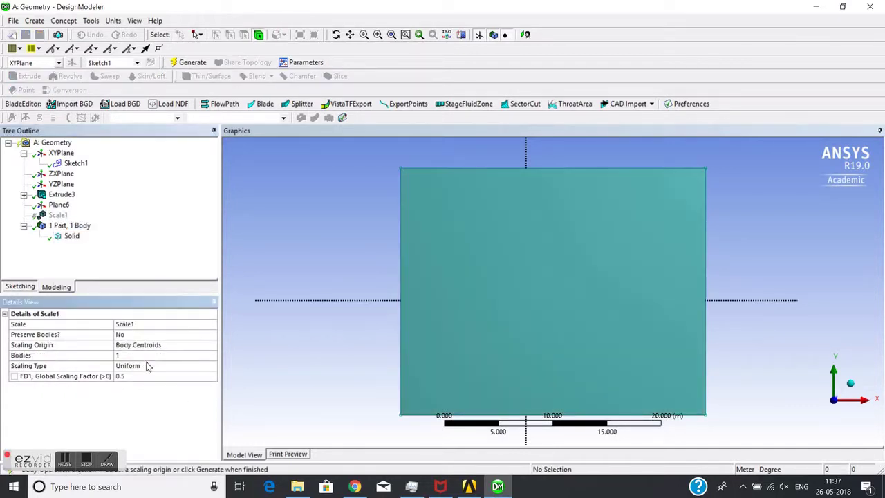
{"action": "left_click", "coordinate": [165, 345]}
{"action": "left_click", "coordinate": [213, 345]}
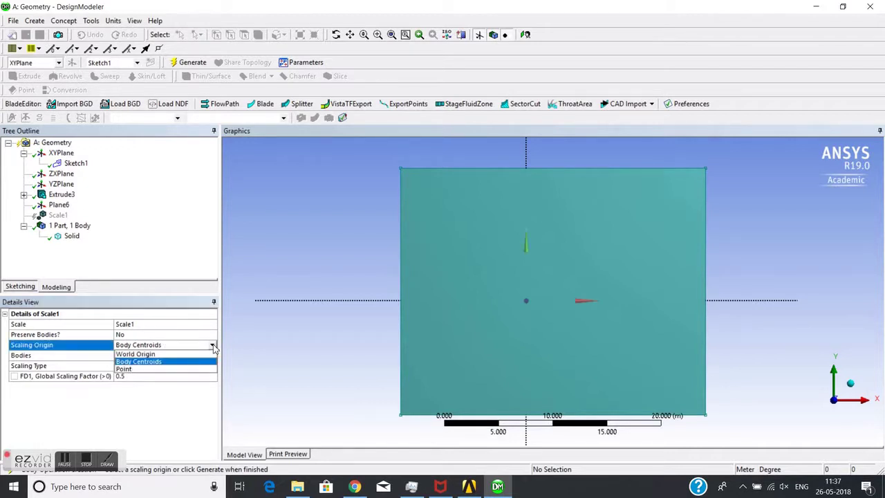
{"action": "left_click", "coordinate": [168, 363]}
{"action": "left_click", "coordinate": [152, 365]}
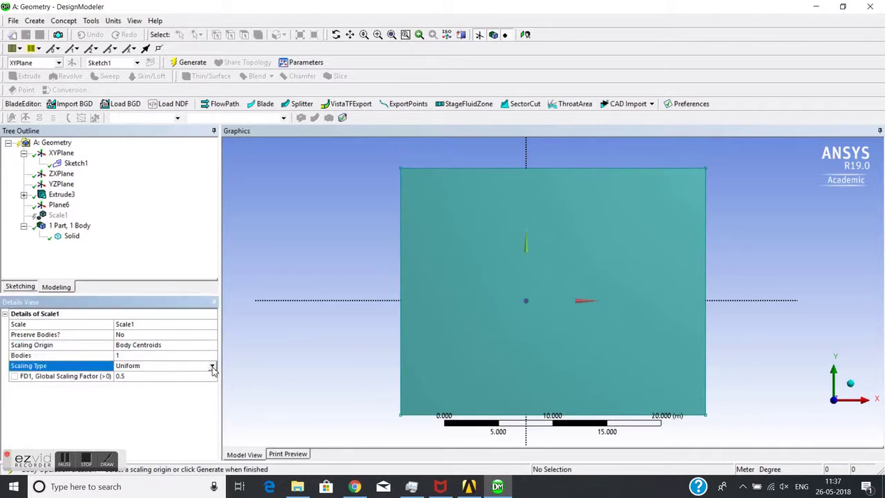
{"action": "left_click", "coordinate": [212, 367]}
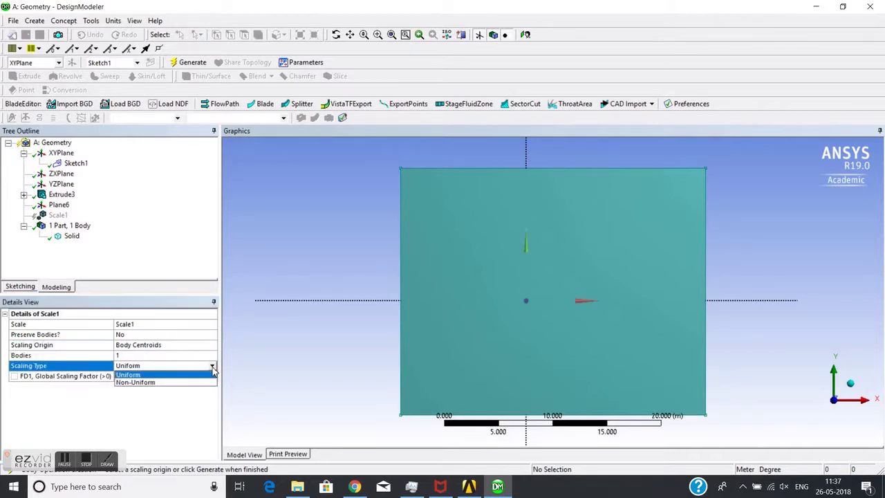
{"action": "left_click", "coordinate": [149, 383]}
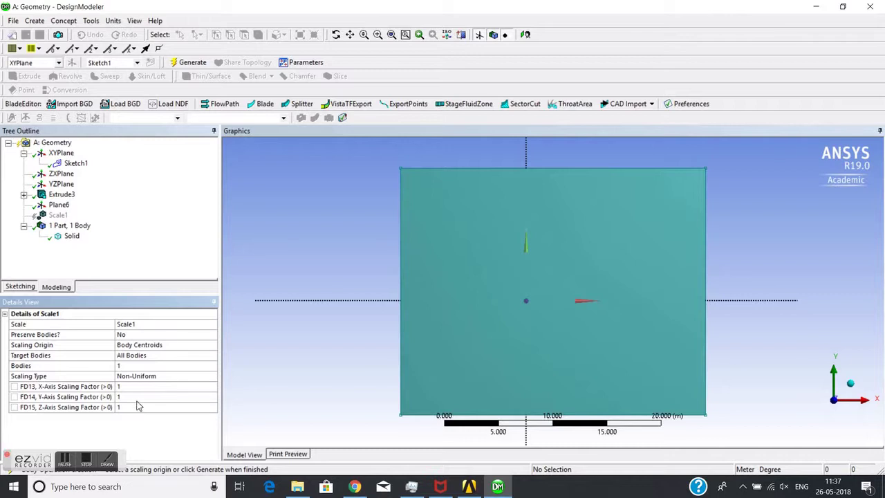
Step: Set Scale1's Y-axis scaling factor to 0.2 and regenerate the plate
{"action": "left_click", "coordinate": [142, 396]}
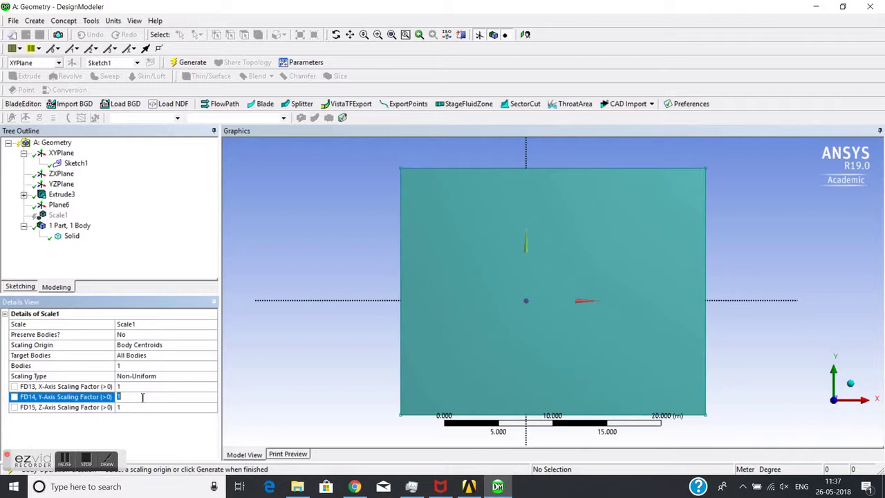
{"action": "type", "text": "0.4"}
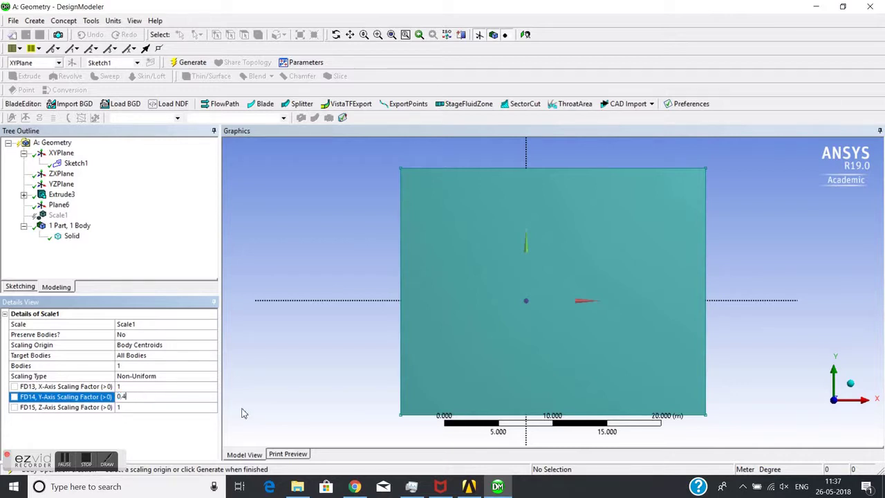
{"action": "key", "text": "BackSpace"}
{"action": "type", "text": "2"}
{"action": "left_click", "coordinate": [183, 63]}
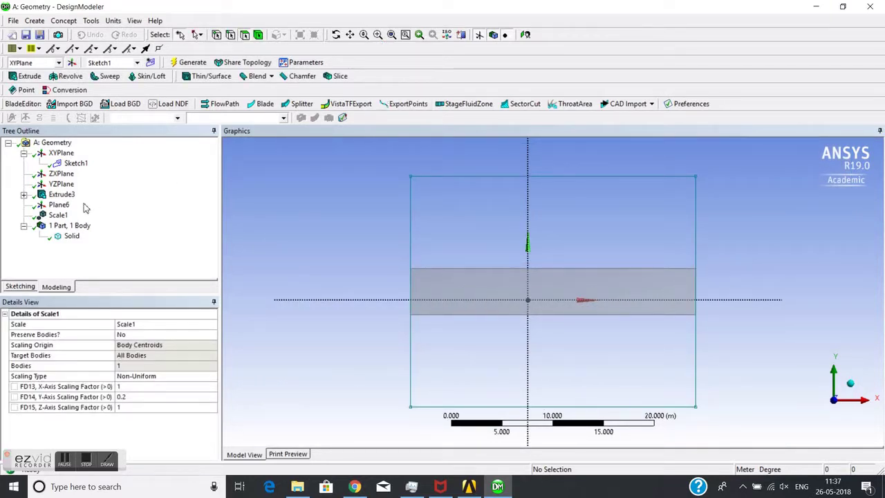
{"action": "left_click", "coordinate": [34, 20]}
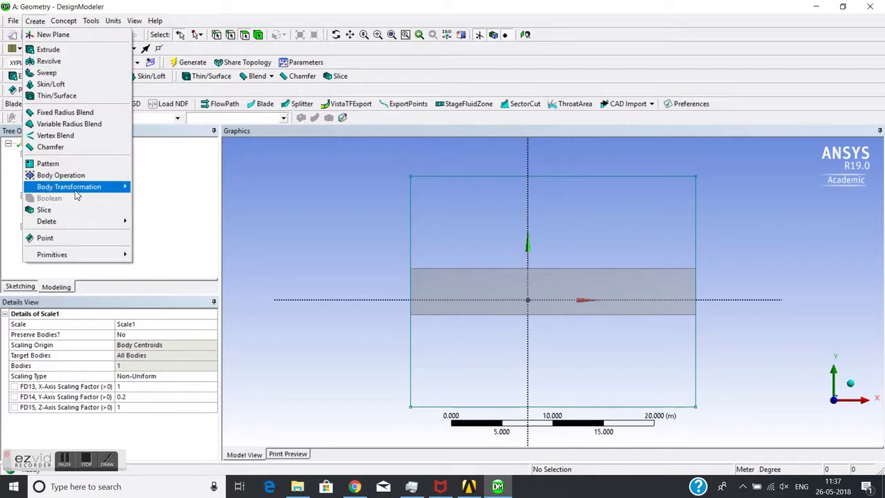
{"action": "mouse_move", "coordinate": [80, 190]}
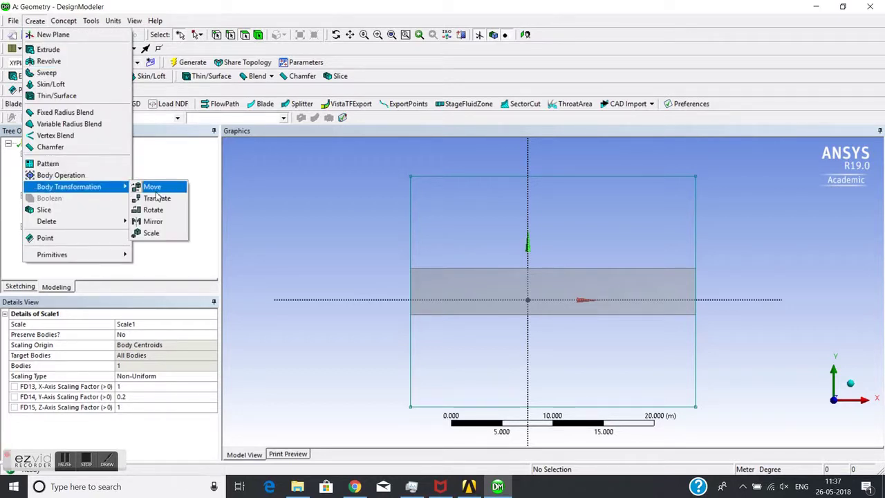
{"action": "left_click", "coordinate": [340, 240]}
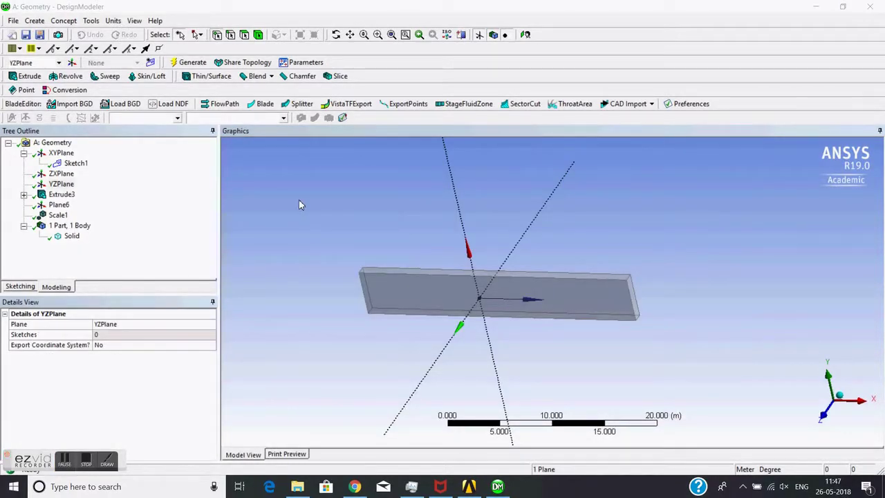
{"action": "left_click", "coordinate": [43, 20]}
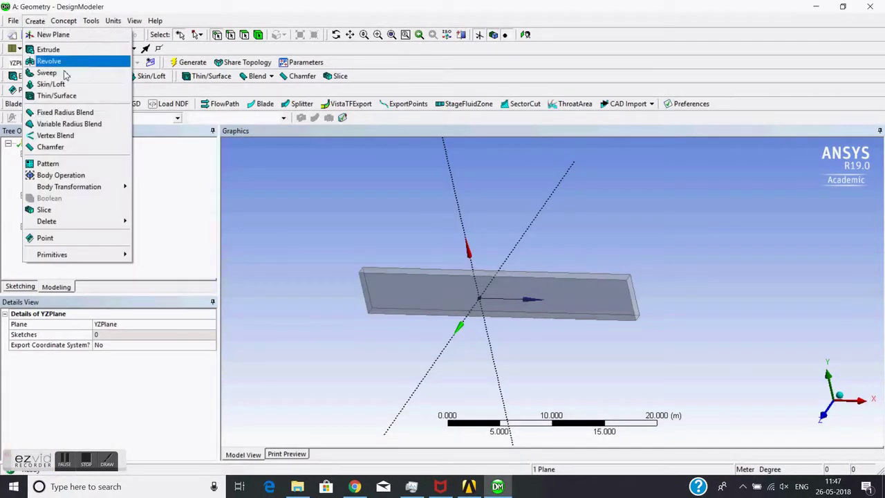
{"action": "mouse_move", "coordinate": [107, 187]}
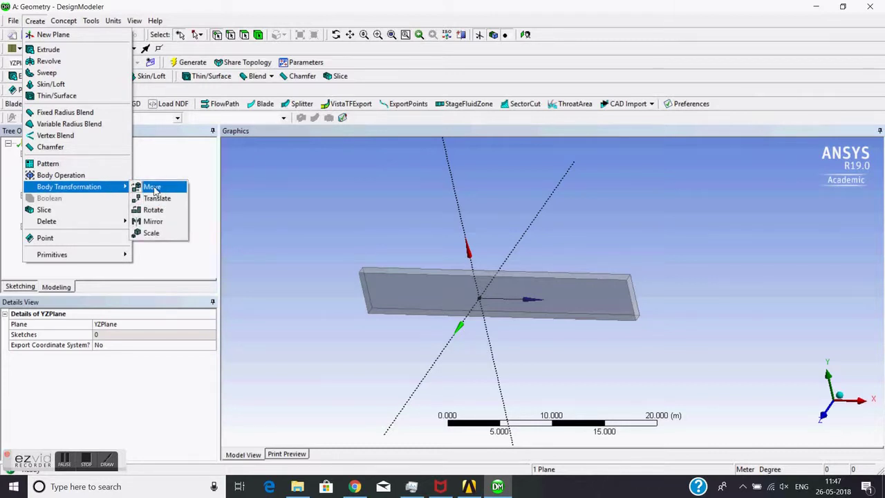
{"action": "left_click", "coordinate": [333, 197]}
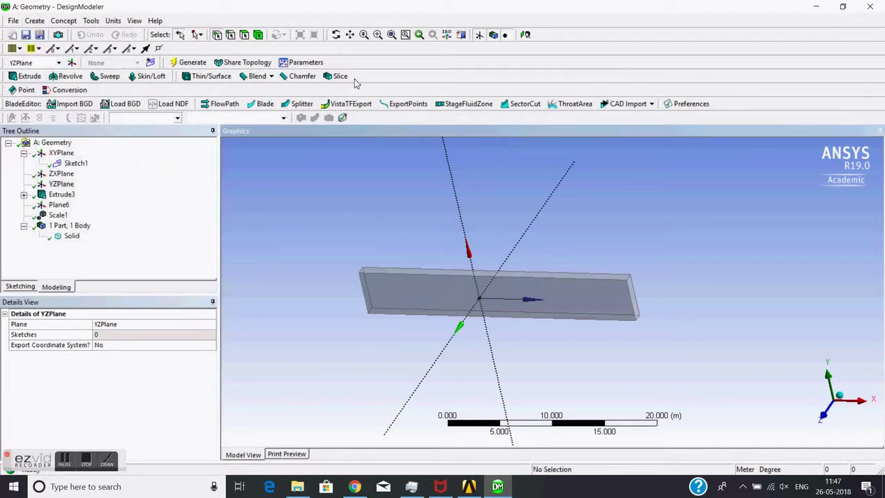
Step: Sketch a six-sided polygon on the YZPlane, centred near the plane's upward axis above the plate
{"action": "left_click_drag", "start_coordinate": [364, 236], "coordinate": [385, 258]}
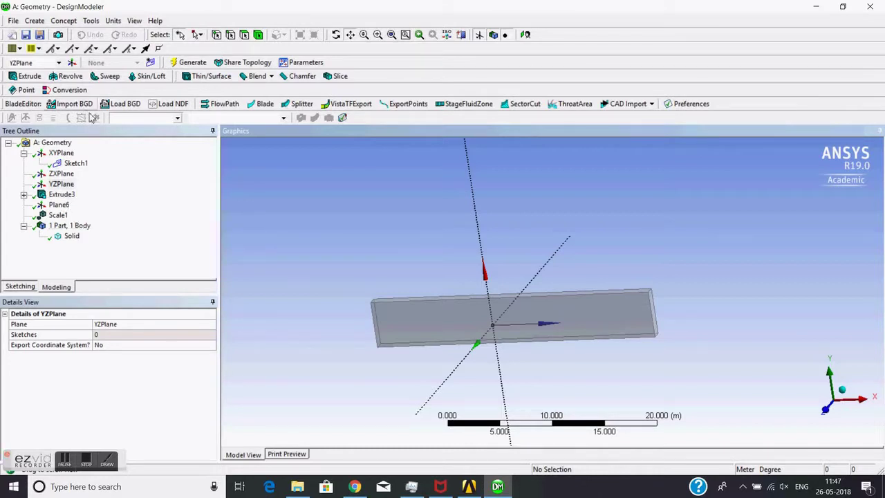
{"action": "left_click", "coordinate": [61, 184]}
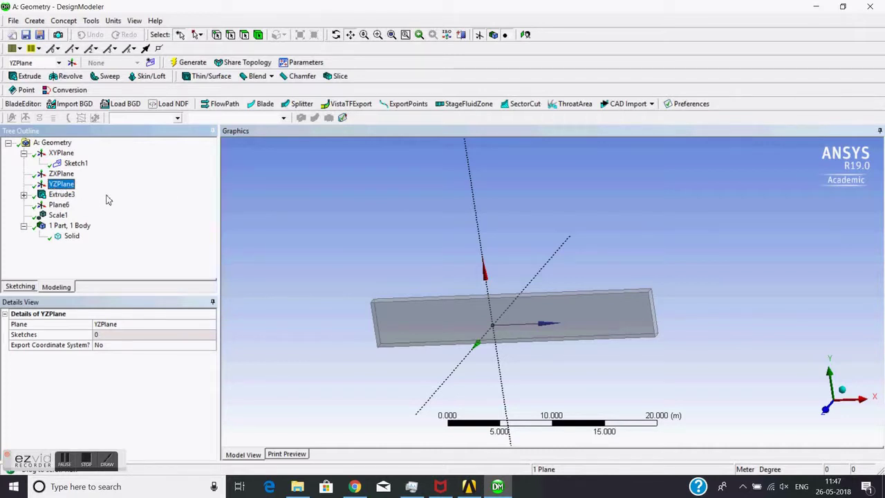
{"action": "left_click", "coordinate": [61, 183]}
{"action": "left_click", "coordinate": [22, 287]}
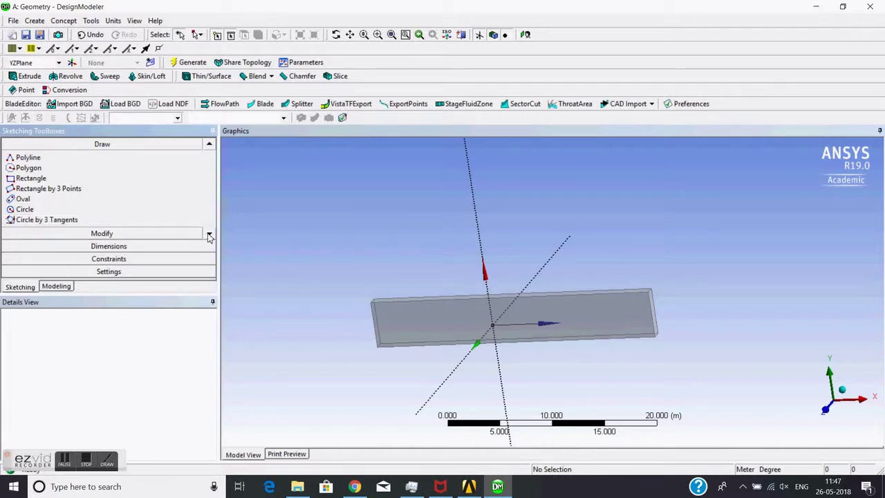
{"action": "scroll", "coordinate": [209, 237], "scroll_direction": "down", "scroll_amount": 1}
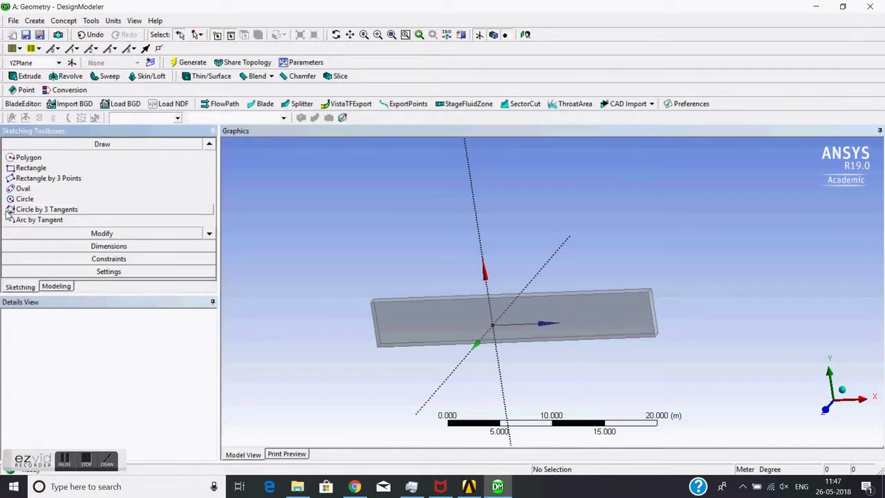
{"action": "left_click", "coordinate": [40, 158]}
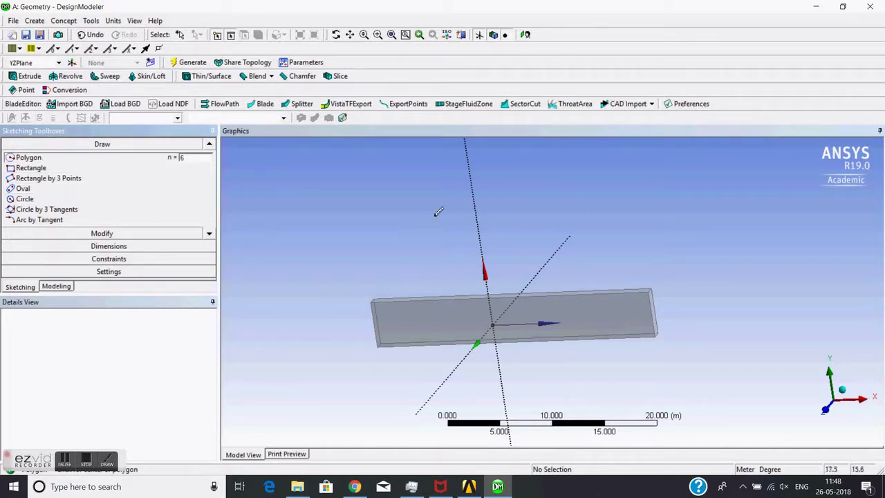
{"action": "left_click", "coordinate": [480, 237]}
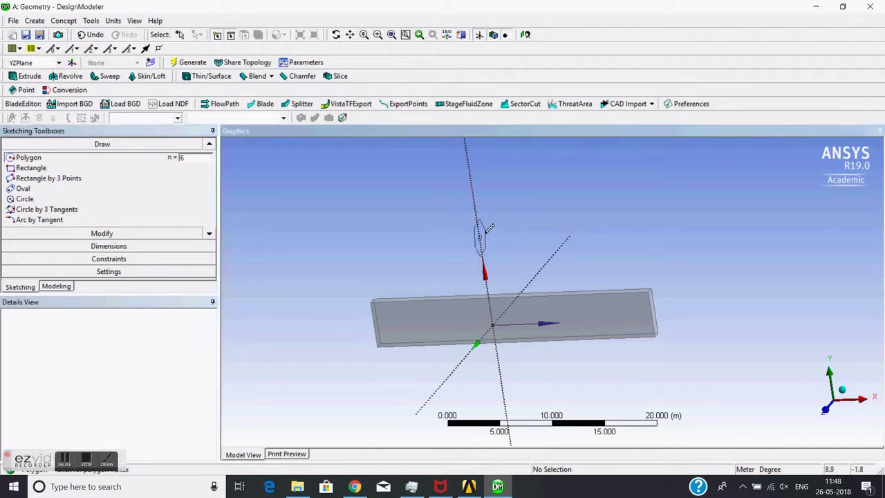
{"action": "left_click", "coordinate": [490, 221]}
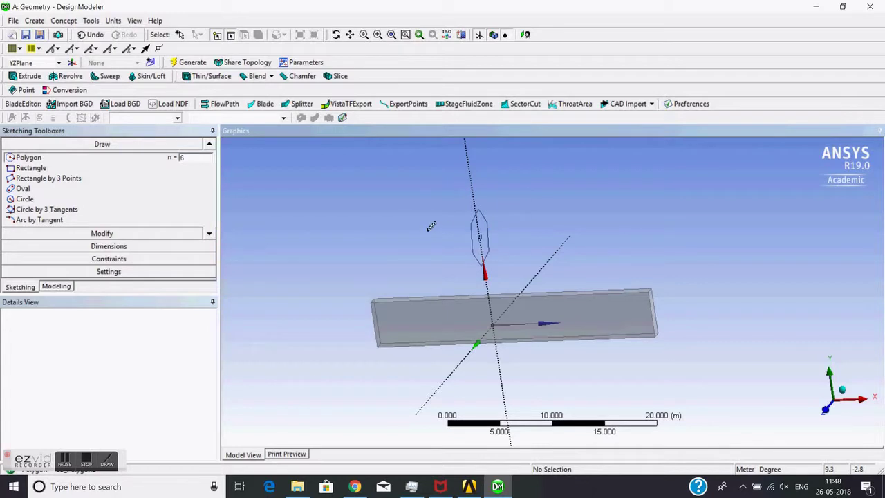
Step: Extrude the hexagon sketch 5 m in the normal direction as a separate body with the Add Frozen operation
{"action": "mouse_move", "coordinate": [421, 224]}
{"action": "middle_mouse_down"}
{"action": "mouse_move", "coordinate": [360, 247]}
{"action": "mouse_move", "coordinate": [369, 230]}
{"action": "mouse_move", "coordinate": [387, 231]}
{"action": "mouse_move", "coordinate": [379, 232]}
{"action": "middle_mouse_up"}
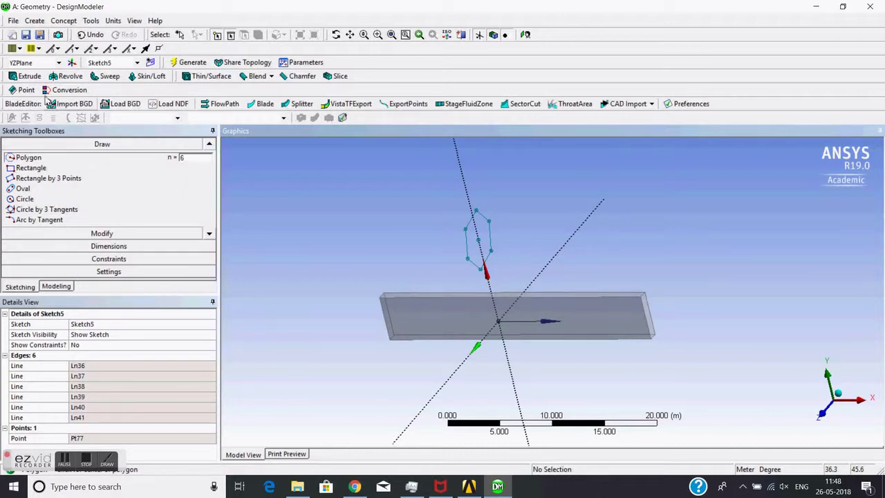
{"action": "left_click", "coordinate": [24, 76]}
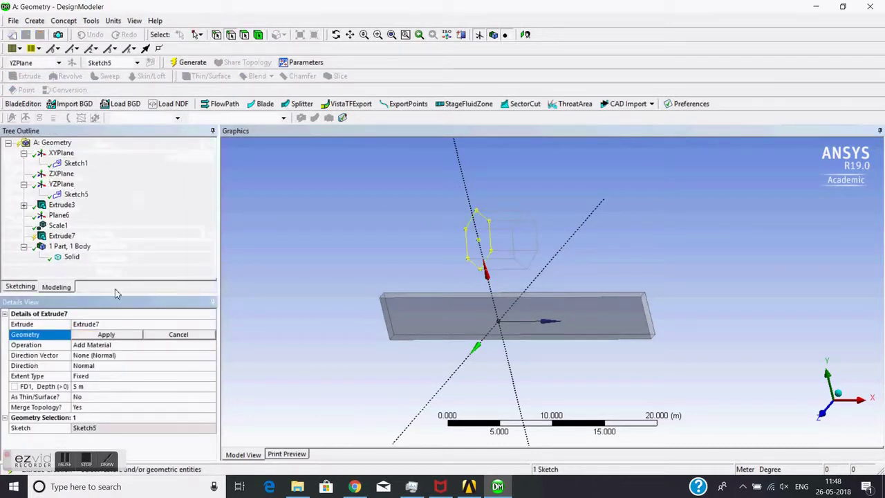
{"action": "left_click", "coordinate": [104, 334]}
{"action": "left_click", "coordinate": [112, 345]}
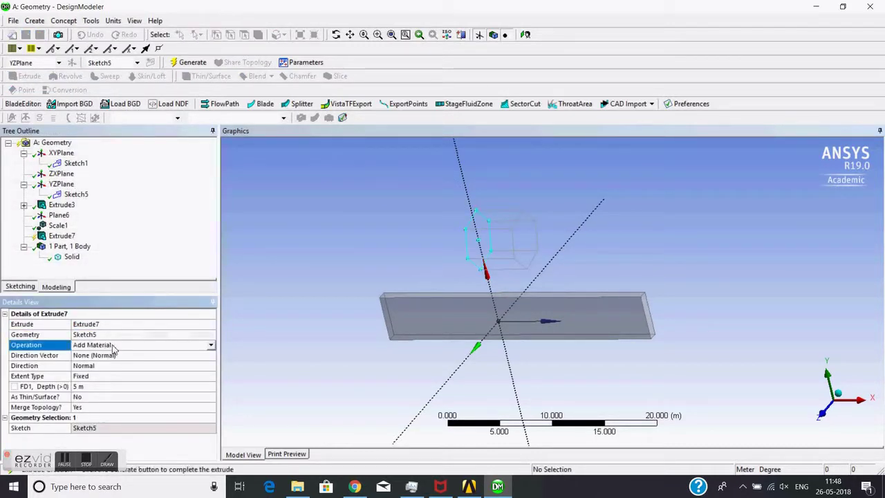
{"action": "left_click", "coordinate": [210, 345]}
{"action": "left_click", "coordinate": [118, 360]}
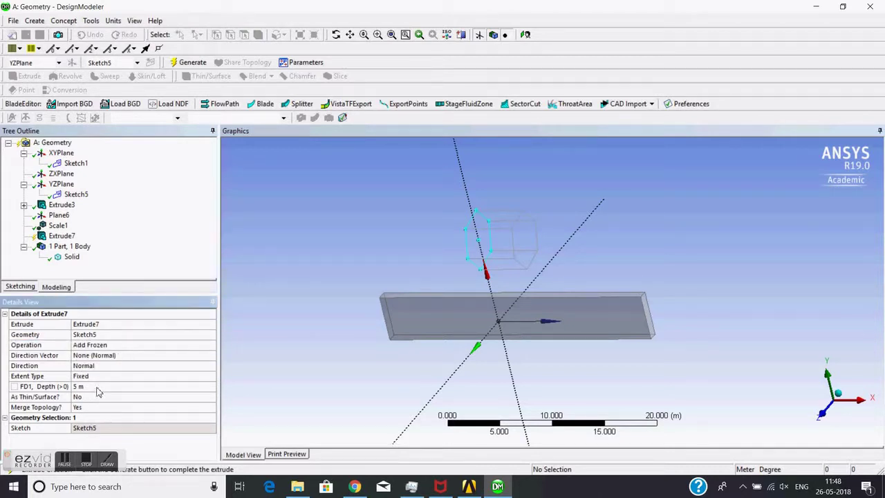
{"action": "left_click", "coordinate": [188, 62]}
Step: Start a Move body transformation and set its move type to By Points
{"action": "middle_click_drag", "start_coordinate": [419, 207], "coordinate": [448, 258]}
{"action": "scroll", "coordinate": [440, 218], "scroll_direction": "up", "scroll_amount": 5}
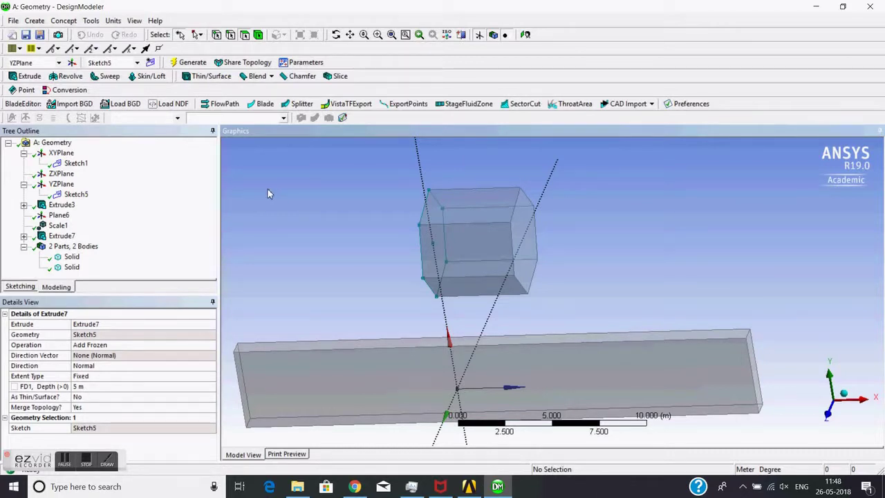
{"action": "left_click", "coordinate": [36, 21]}
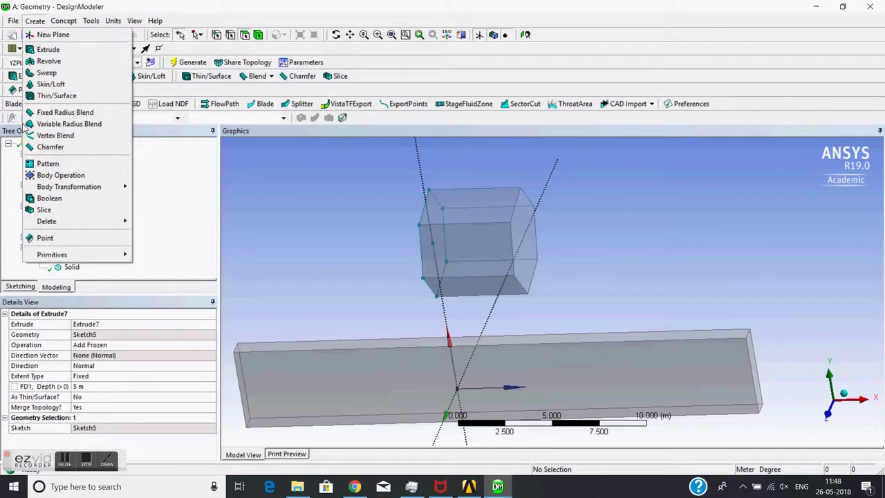
{"action": "mouse_move", "coordinate": [53, 191]}
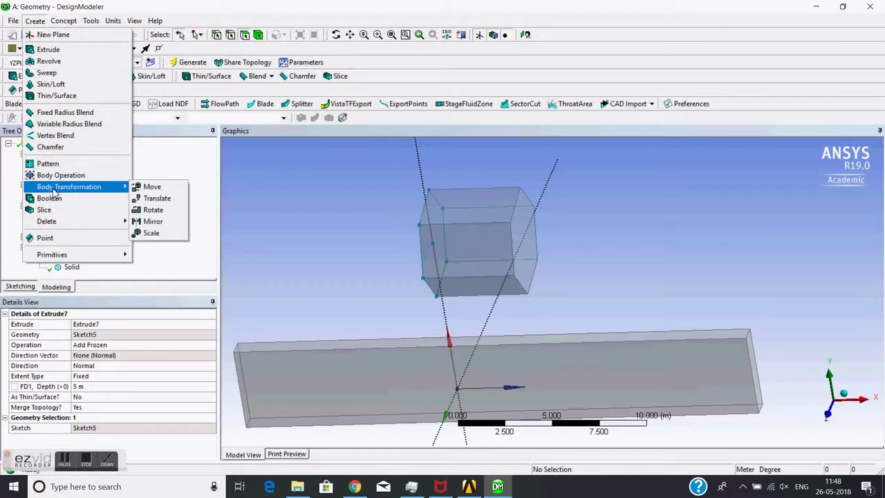
{"action": "left_click", "coordinate": [150, 188]}
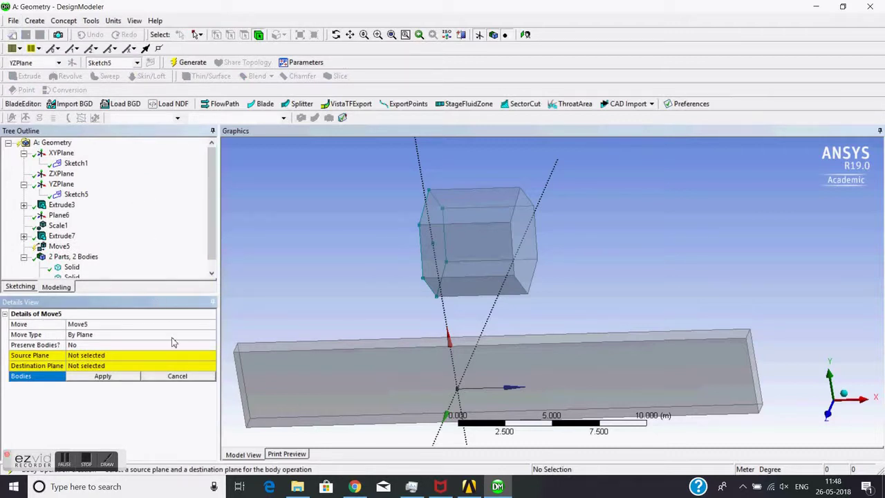
{"action": "left_click", "coordinate": [184, 335]}
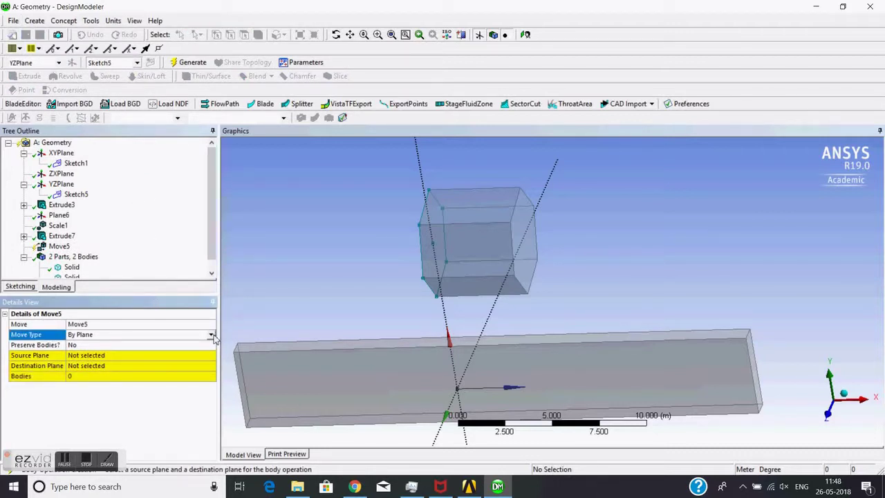
{"action": "left_click", "coordinate": [211, 334]}
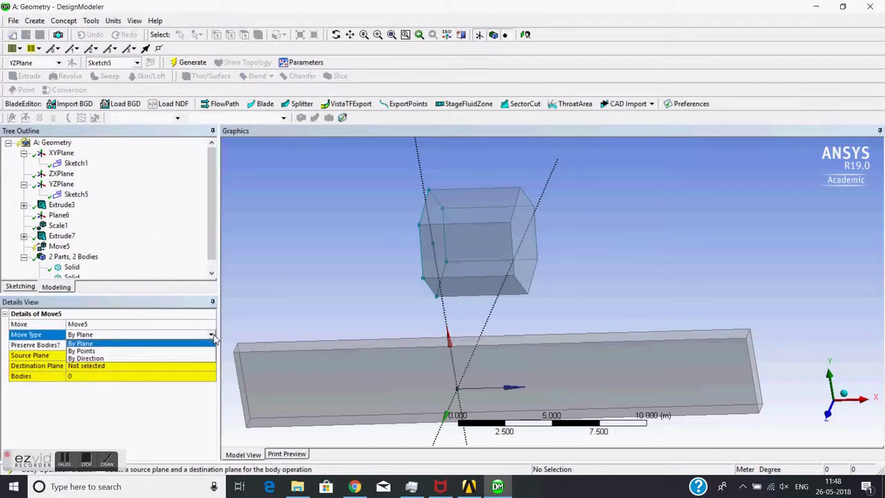
{"action": "left_click", "coordinate": [96, 351]}
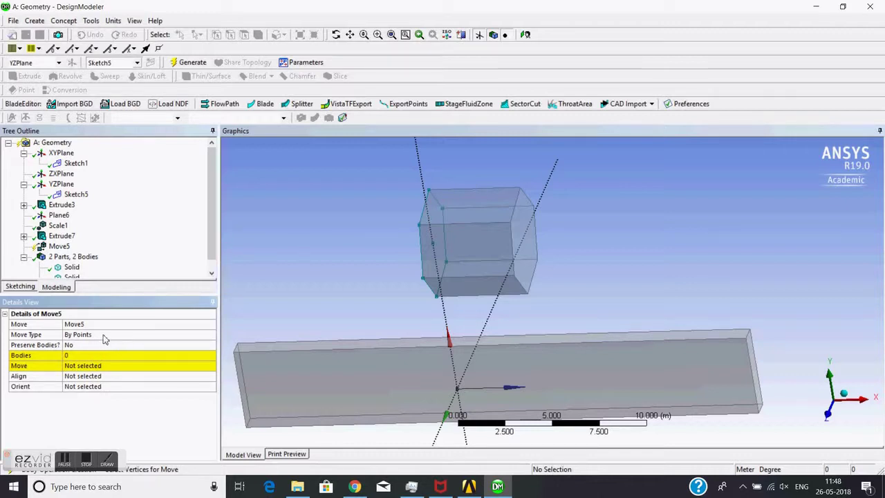
{"action": "left_click", "coordinate": [122, 336]}
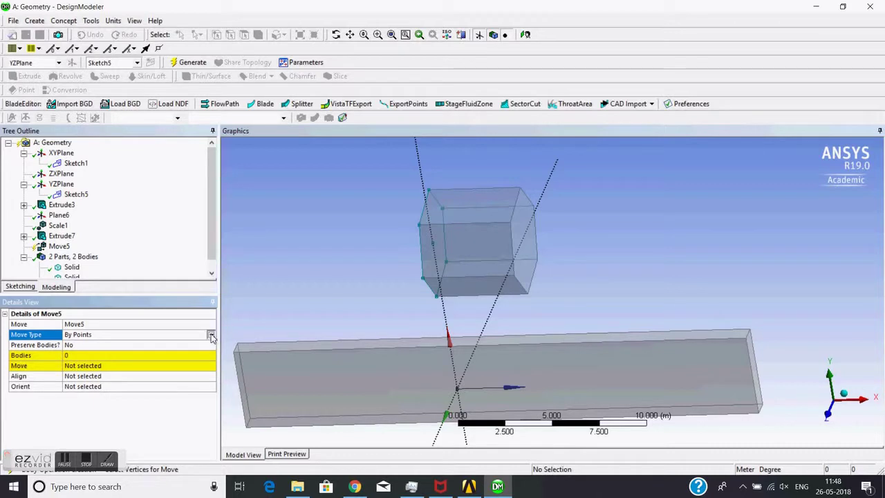
{"action": "left_click", "coordinate": [212, 336]}
{"action": "left_click", "coordinate": [100, 351]}
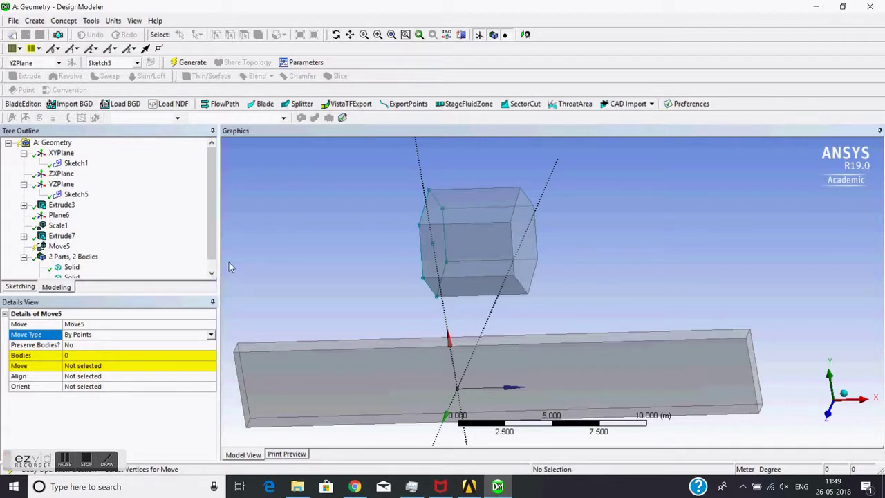
Step: Assign the hexagonal body as the body to move
{"action": "left_click", "coordinate": [82, 355]}
{"action": "left_click", "coordinate": [467, 220]}
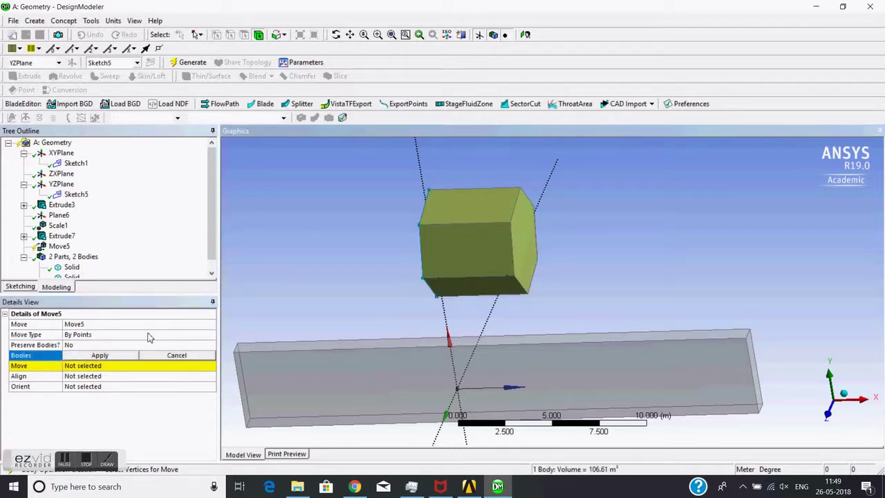
{"action": "left_click", "coordinate": [109, 355]}
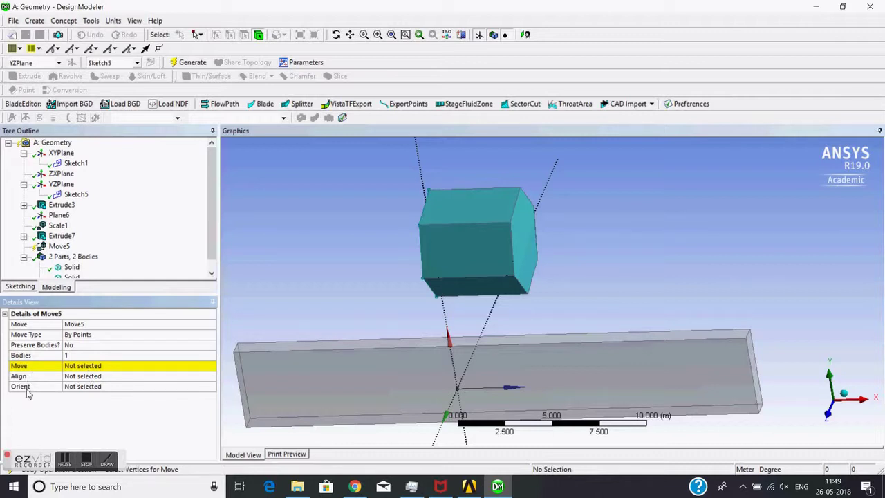
Step: Define the Move point pair from a lower vertex on the hexagonal body's +X face to the plate's upper +Z corner at its +X end
{"action": "left_click", "coordinate": [88, 370]}
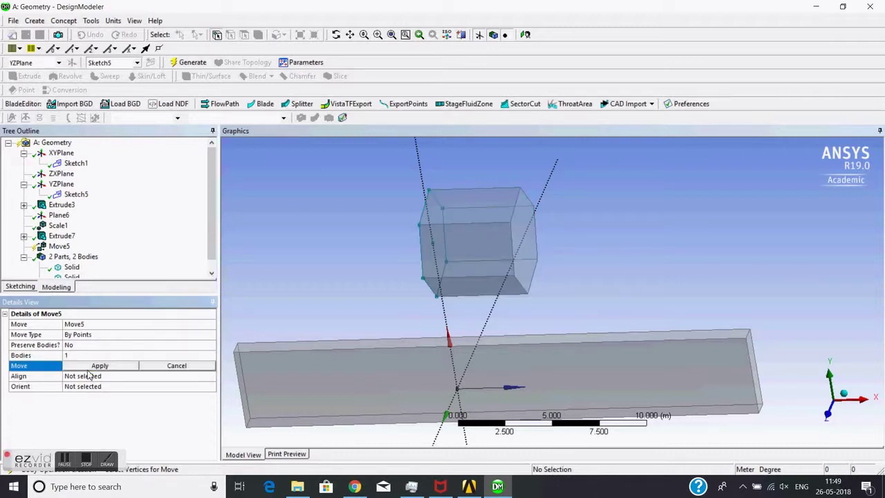
{"action": "middle_click_drag", "start_coordinate": [390, 212], "coordinate": [379, 189]}
{"action": "left_click_drag", "start_coordinate": [392, 219], "coordinate": [414, 228]}
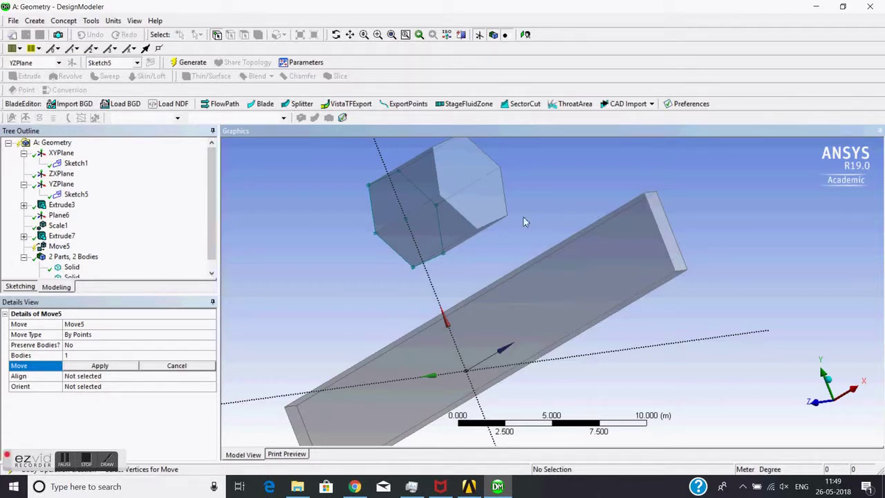
{"action": "middle_click_drag", "start_coordinate": [470, 249], "coordinate": [411, 203]}
{"action": "left_click", "coordinate": [474, 219]}
{"action": "middle_click_drag", "start_coordinate": [373, 263], "coordinate": [419, 300]}
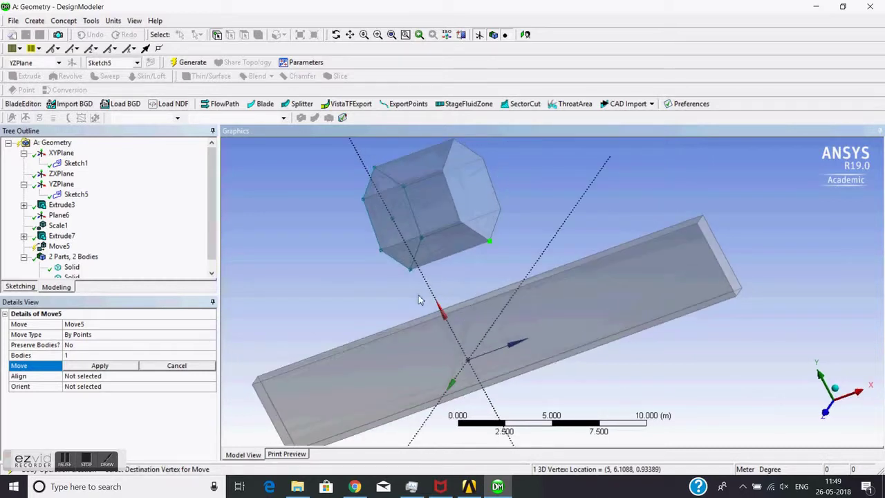
{"action": "left_click", "coordinate": [696, 223]}
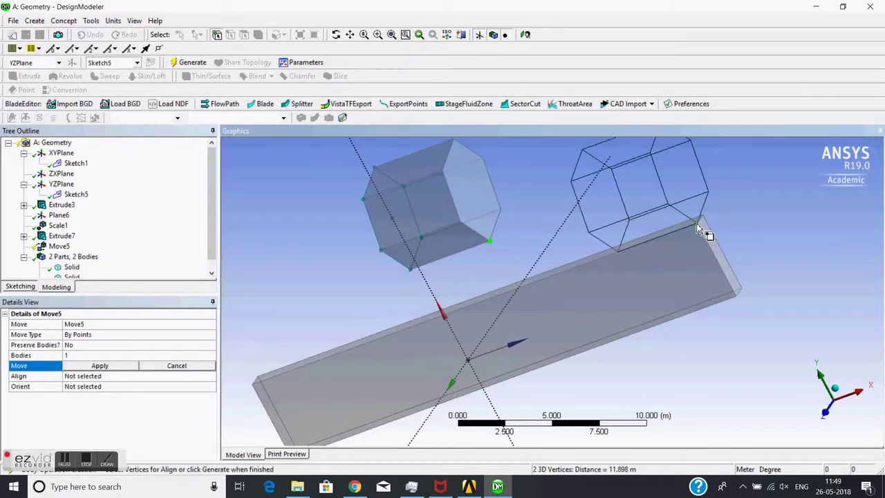
{"action": "mouse_move", "coordinate": [549, 239]}
{"action": "middle_mouse_down"}
{"action": "mouse_move", "coordinate": [509, 251]}
{"action": "mouse_move", "coordinate": [460, 239]}
{"action": "mouse_move", "coordinate": [430, 249]}
{"action": "mouse_move", "coordinate": [452, 251]}
{"action": "mouse_move", "coordinate": [537, 187]}
{"action": "mouse_move", "coordinate": [546, 240]}
{"action": "middle_mouse_up"}
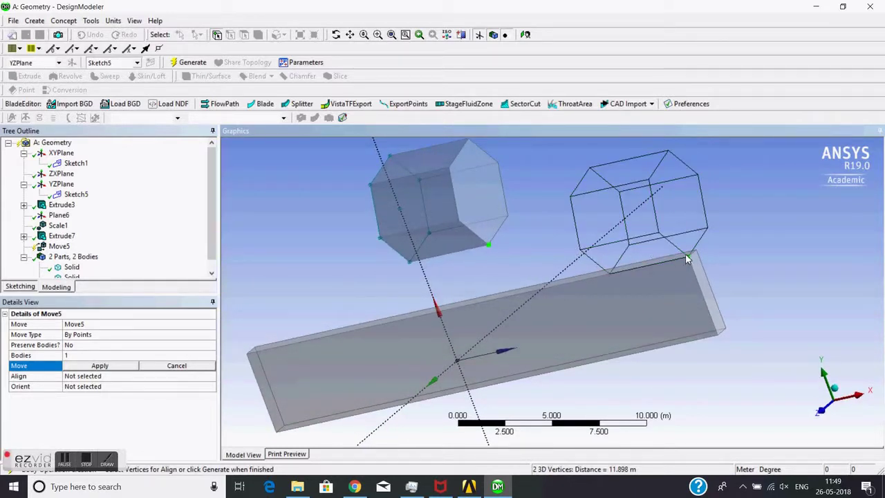
{"action": "middle_click_drag", "start_coordinate": [520, 239], "coordinate": [509, 237]}
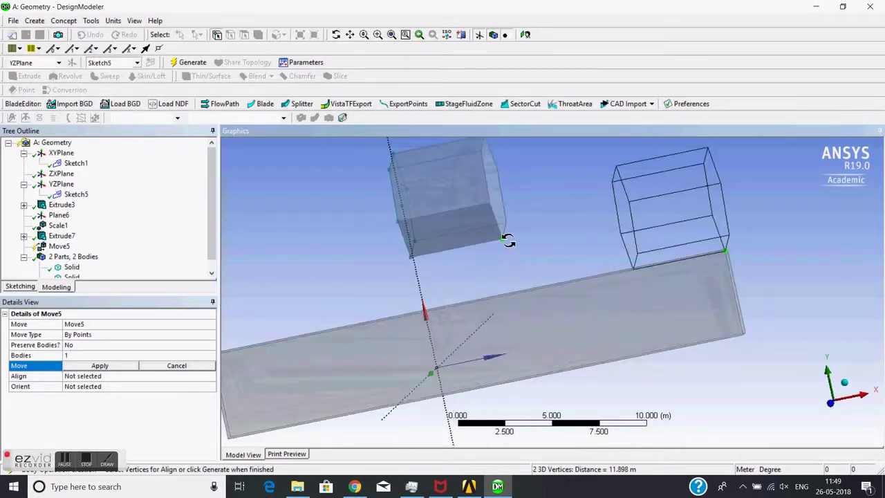
{"action": "left_click", "coordinate": [103, 366]}
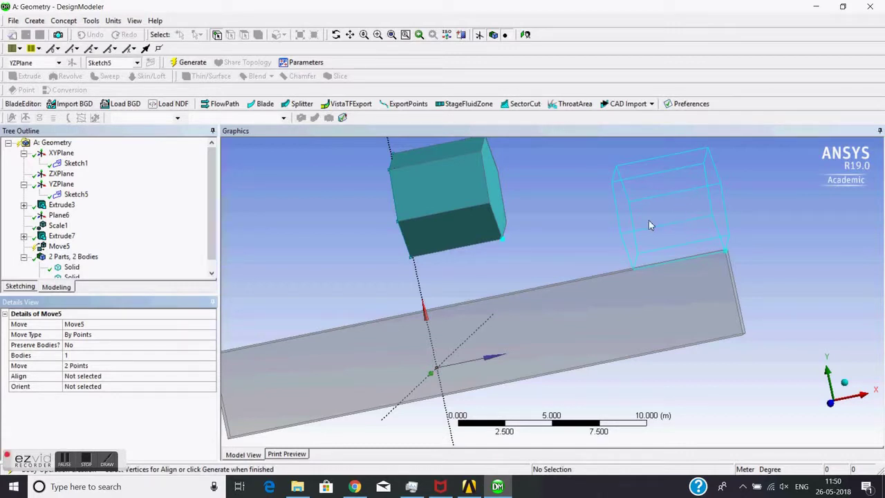
Step: Define the Align point pair from the adjacent vertex on the hexagonal body's +X face to the plate's upper -Z corner at its +X end
{"action": "middle_click_drag", "start_coordinate": [646, 221], "coordinate": [594, 238]}
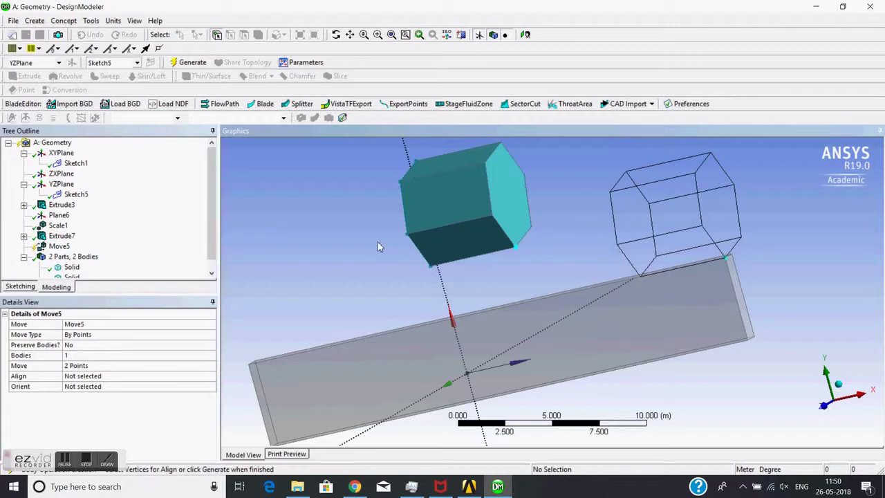
{"action": "middle_click_drag", "start_coordinate": [378, 242], "coordinate": [361, 274]}
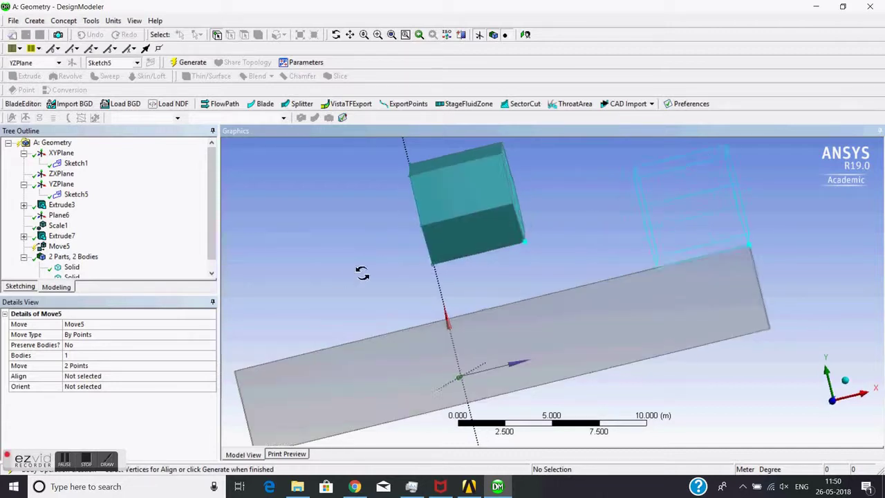
{"action": "left_click", "coordinate": [93, 377]}
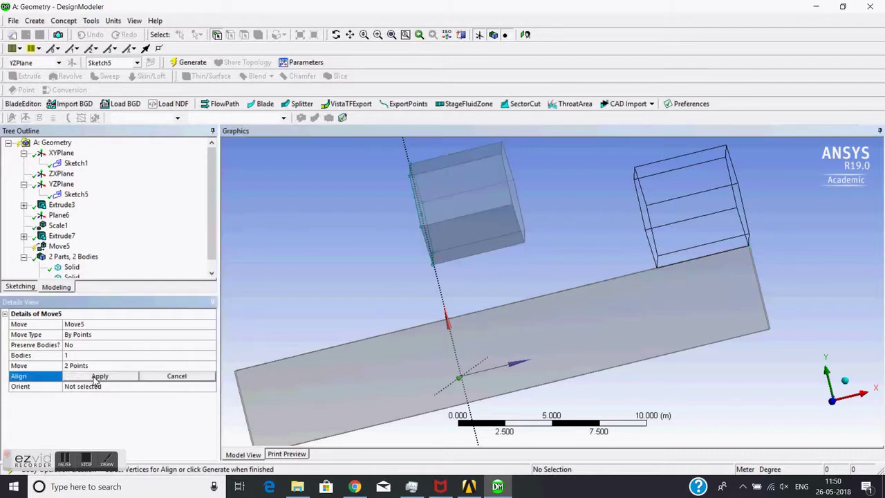
{"action": "middle_click_drag", "start_coordinate": [403, 287], "coordinate": [272, 269]}
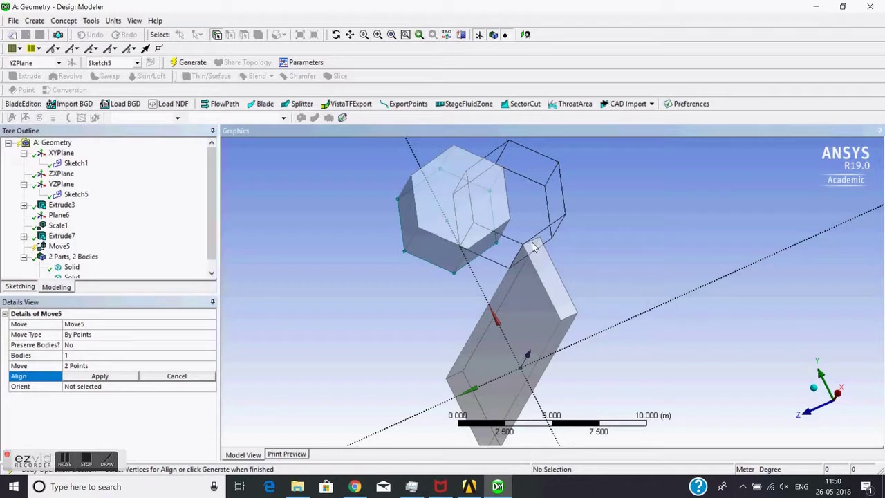
{"action": "middle_click_drag", "start_coordinate": [366, 282], "coordinate": [438, 280]}
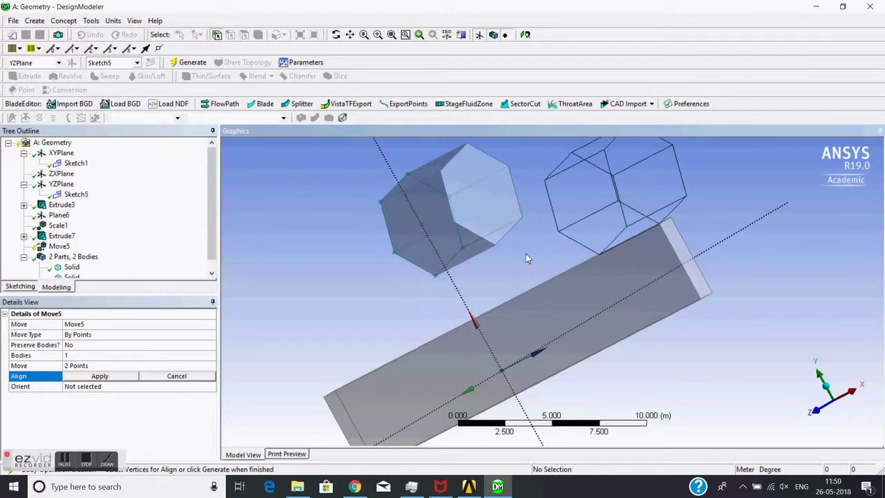
{"action": "left_click", "coordinate": [522, 218]}
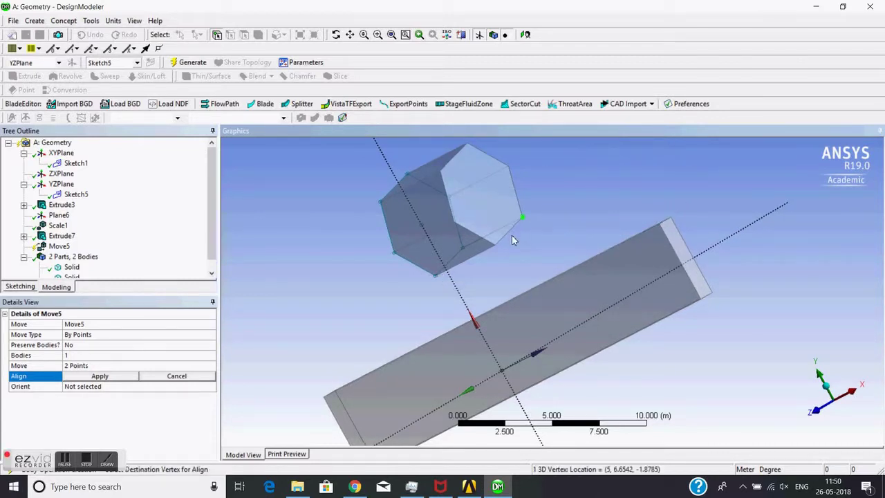
{"action": "left_click", "coordinate": [670, 218]}
{"action": "middle_click_drag", "start_coordinate": [742, 193], "coordinate": [494, 266]}
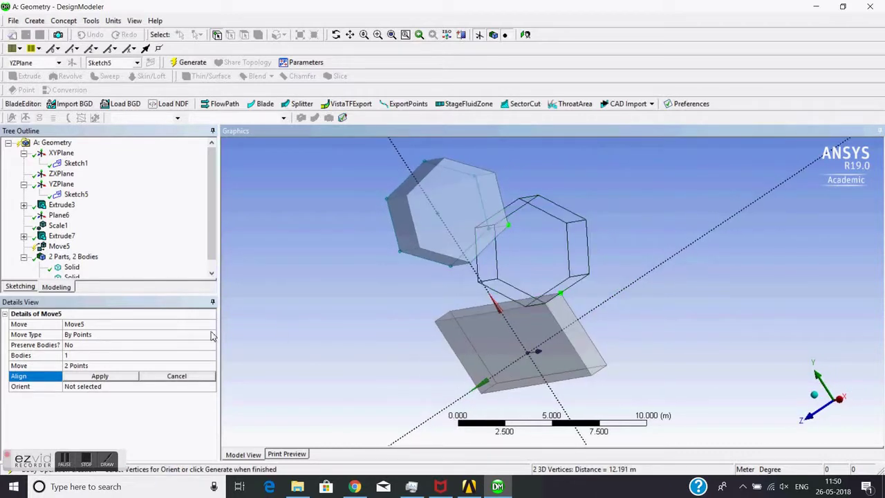
{"action": "left_click", "coordinate": [101, 376]}
Step: Define the Orient point pair from a vertex on the hexagonal body's sketch-side face to the plate's lower corner at its +X end
{"action": "middle_click_drag", "start_coordinate": [502, 280], "coordinate": [509, 237]}
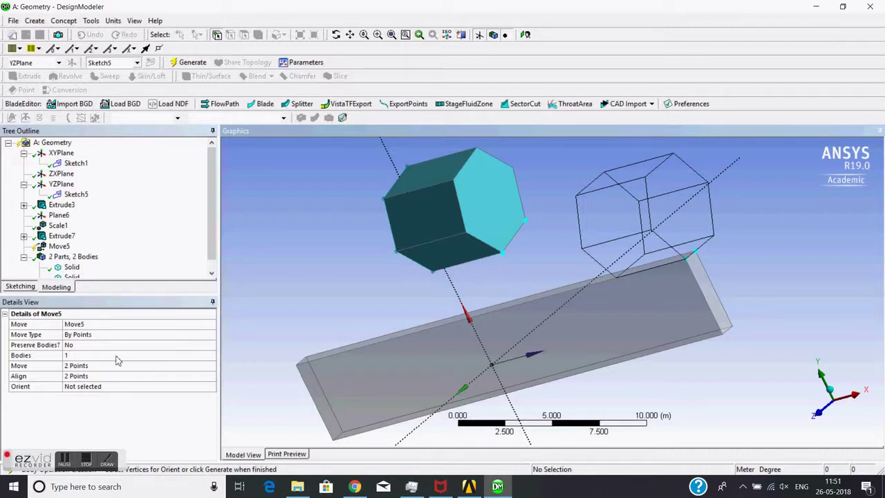
{"action": "left_click", "coordinate": [102, 389]}
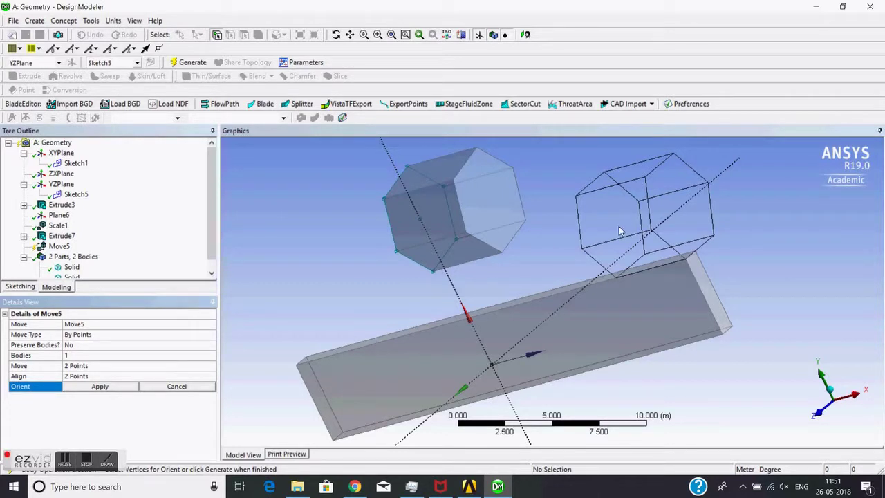
{"action": "middle_click_drag", "start_coordinate": [577, 246], "coordinate": [608, 217]}
{"action": "middle_click_drag", "start_coordinate": [560, 277], "coordinate": [508, 258]}
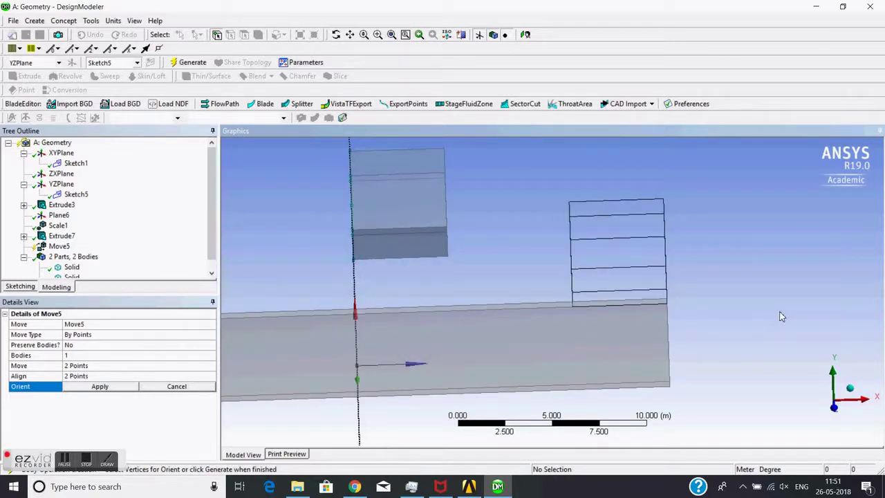
{"action": "middle_click_drag", "start_coordinate": [550, 323], "coordinate": [597, 334]}
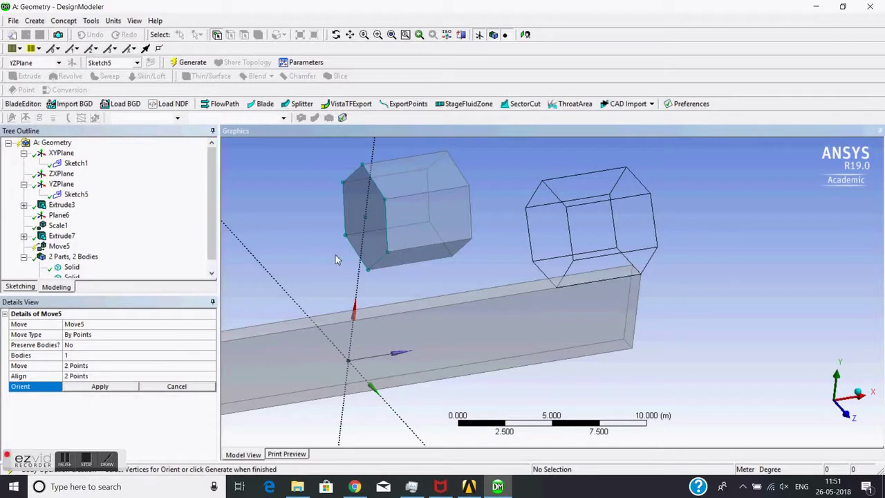
{"action": "left_click", "coordinate": [387, 253]}
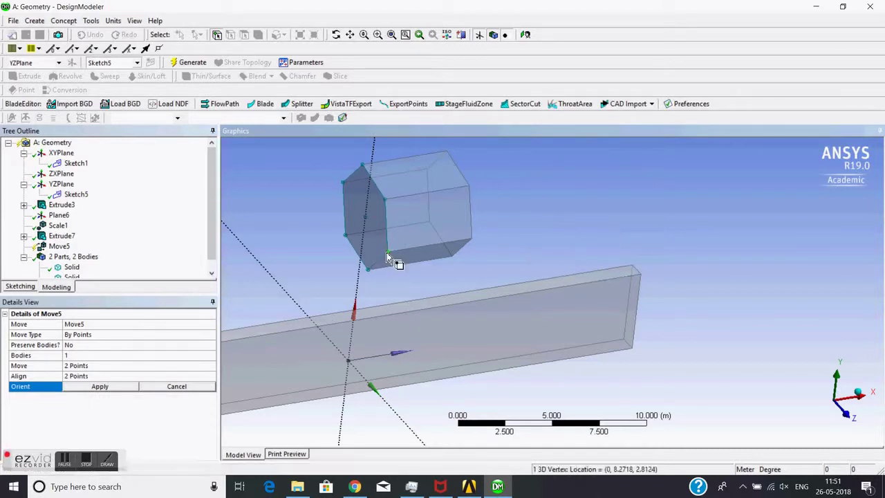
{"action": "left_click", "coordinate": [635, 356]}
{"action": "middle_click_drag", "start_coordinate": [640, 360], "coordinate": [514, 302]}
{"action": "scroll", "coordinate": [514, 302], "scroll_direction": "up", "scroll_amount": 4}
{"action": "scroll", "coordinate": [513, 302], "scroll_direction": "down", "scroll_amount": 1}
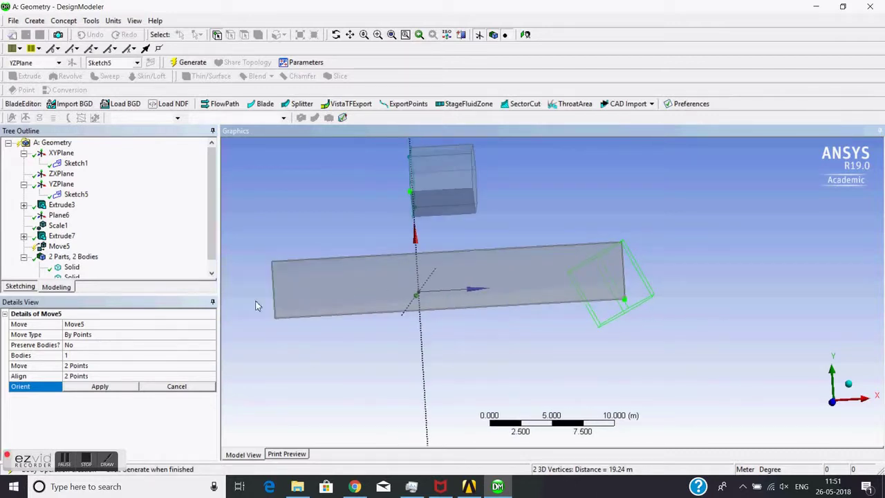
{"action": "left_click", "coordinate": [101, 386]}
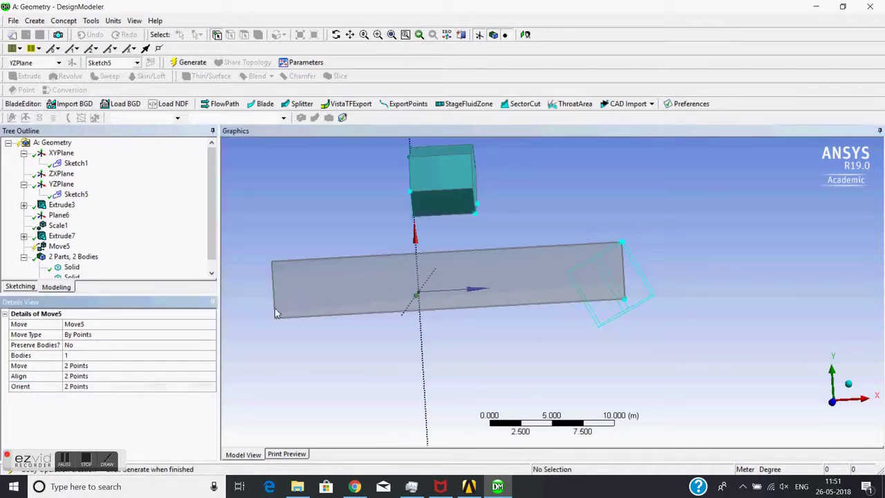
Step: Check the previewed position at the plate's +X end and generate the point-based move of the hexagonal body
{"action": "mouse_move", "coordinate": [495, 297]}
{"action": "middle_mouse_down"}
{"action": "mouse_move", "coordinate": [529, 296]}
{"action": "mouse_move", "coordinate": [502, 295]}
{"action": "middle_mouse_up"}
{"action": "left_click", "coordinate": [833, 402]}
{"action": "middle_click_drag", "start_coordinate": [639, 359], "coordinate": [481, 259], "text": "ctrl"}
{"action": "scroll", "coordinate": [531, 274], "scroll_direction": "up", "scroll_amount": 4}
{"action": "scroll", "coordinate": [480, 259], "scroll_direction": "down", "scroll_amount": 4}
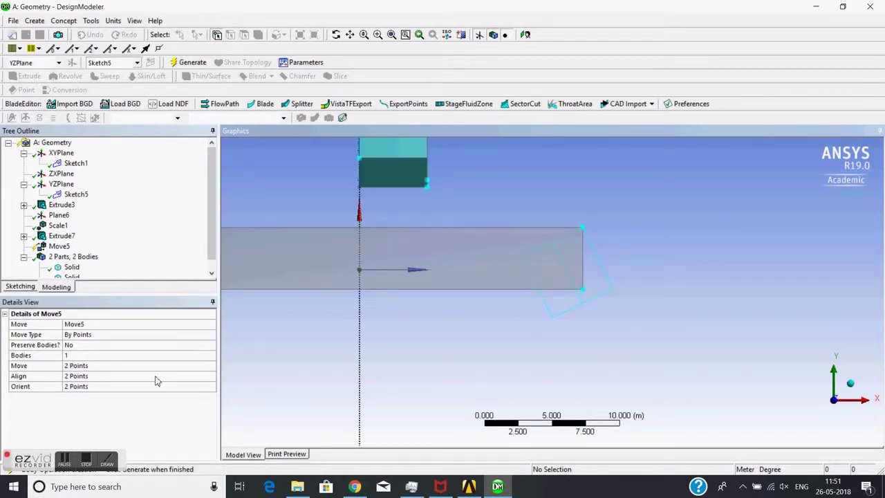
{"action": "middle_click_drag", "start_coordinate": [545, 241], "coordinate": [411, 247]}
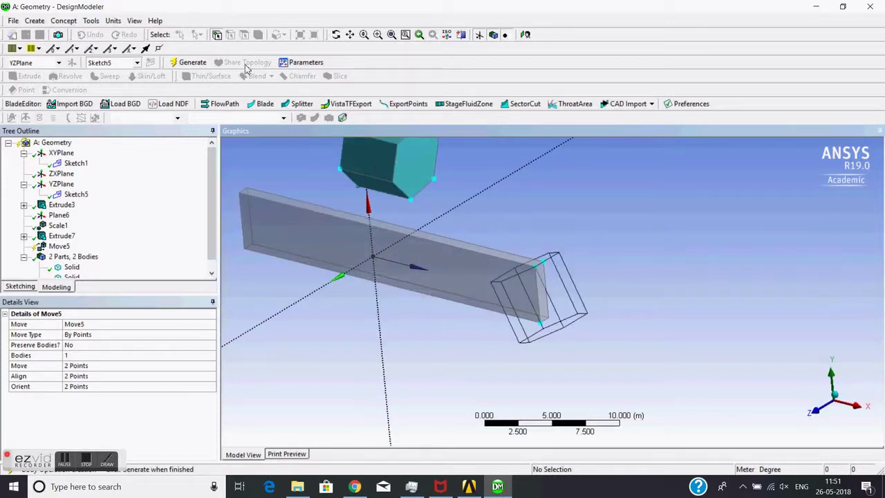
{"action": "left_click", "coordinate": [193, 62]}
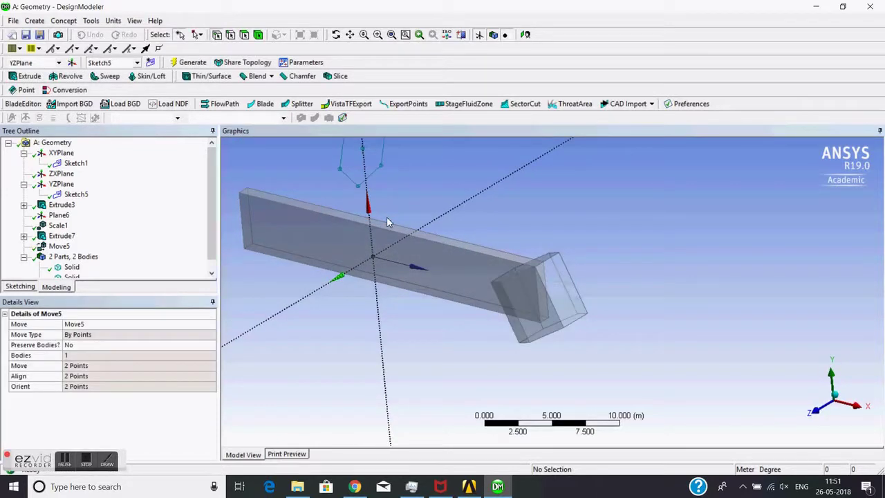
Step: Reopen the hexagonal body's Move feature for editing and review its selected body and its Align and Orient point pairs
{"action": "middle_click_drag", "start_coordinate": [410, 256], "coordinate": [230, 235]}
{"action": "left_click_drag", "start_coordinate": [213, 235], "coordinate": [212, 246]}
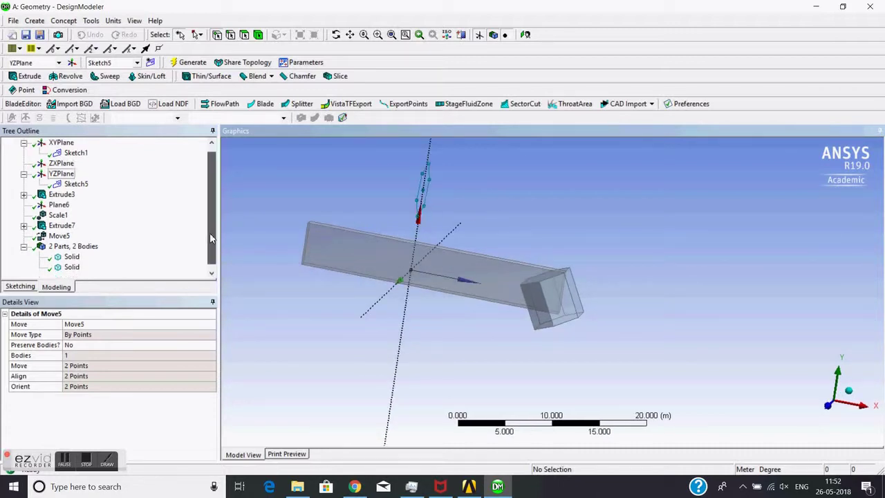
{"action": "left_click", "coordinate": [60, 236]}
{"action": "right_click", "coordinate": [60, 237]}
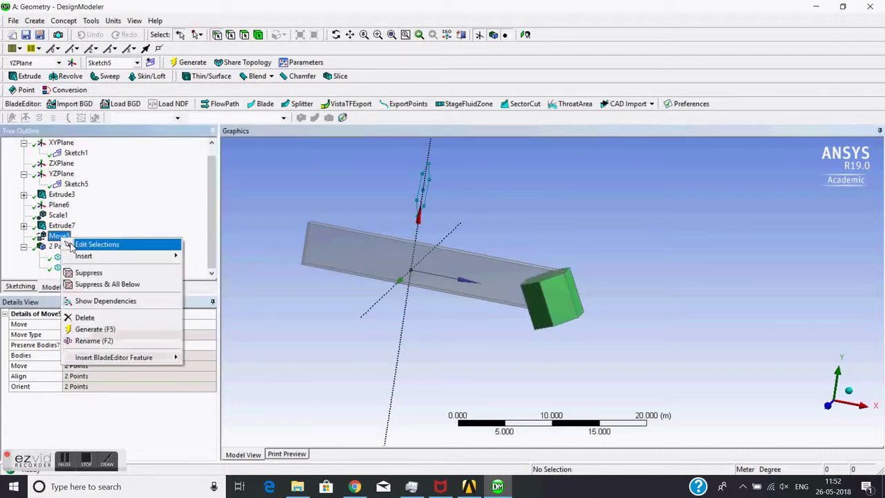
{"action": "left_click", "coordinate": [76, 243]}
{"action": "middle_click", "coordinate": [297, 259]}
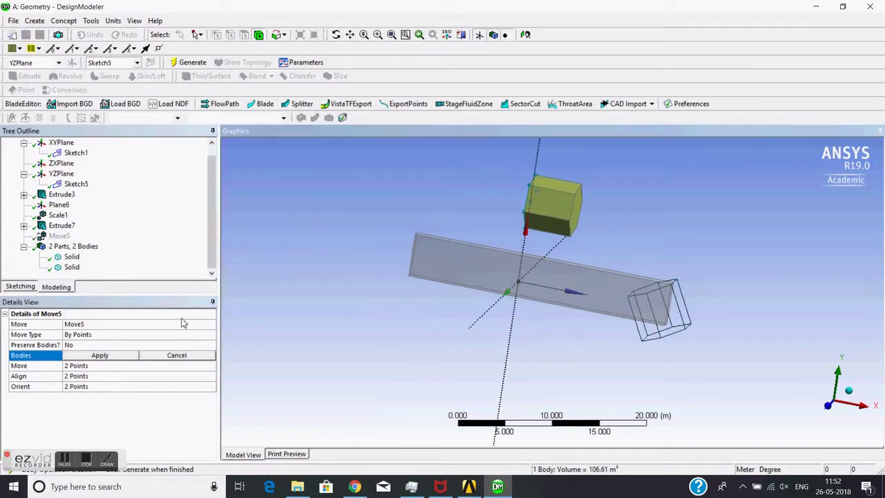
{"action": "left_click", "coordinate": [189, 359]}
{"action": "left_click", "coordinate": [95, 375]}
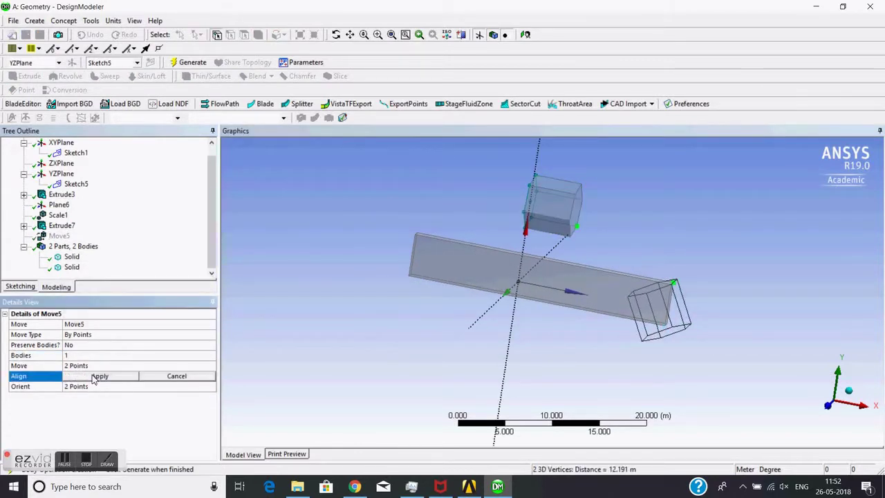
{"action": "left_click", "coordinate": [88, 388]}
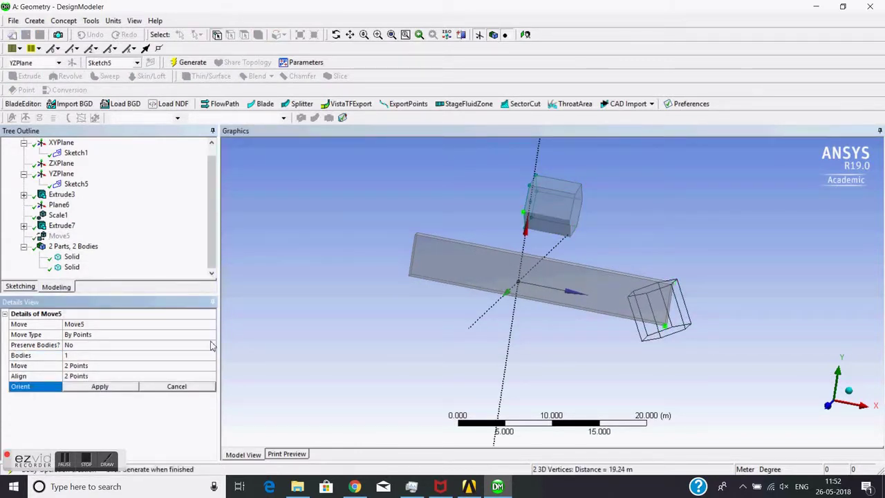
{"action": "left_click", "coordinate": [132, 386]}
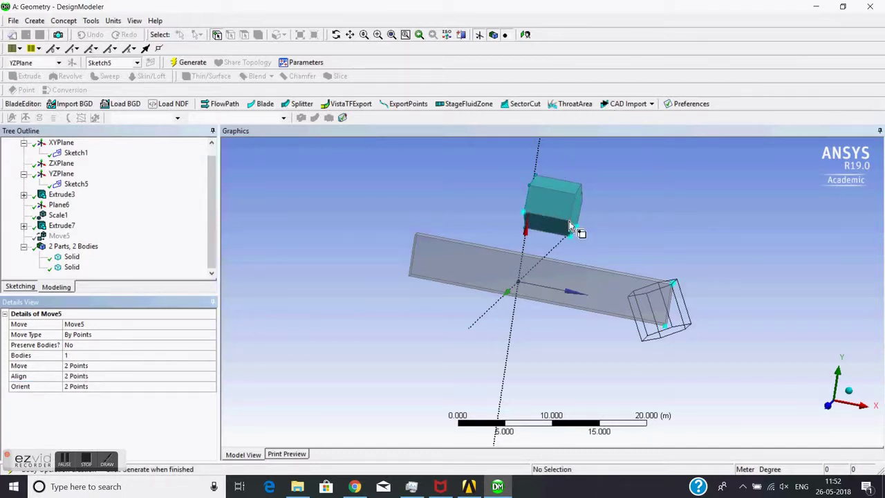
Step: Examine the previewed body position at the plate's +X end and regenerate the point-based move
{"action": "middle_click_drag", "start_coordinate": [676, 293], "coordinate": [648, 274]}
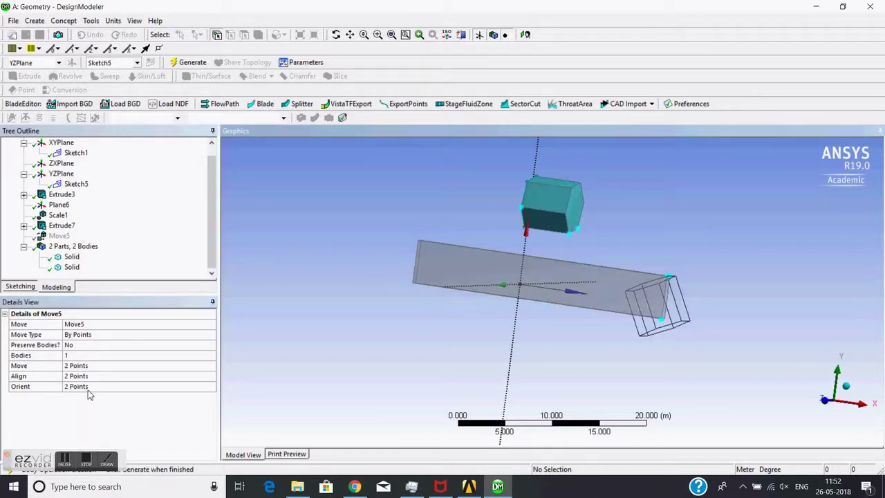
{"action": "middle_click_drag", "start_coordinate": [543, 290], "coordinate": [576, 292]}
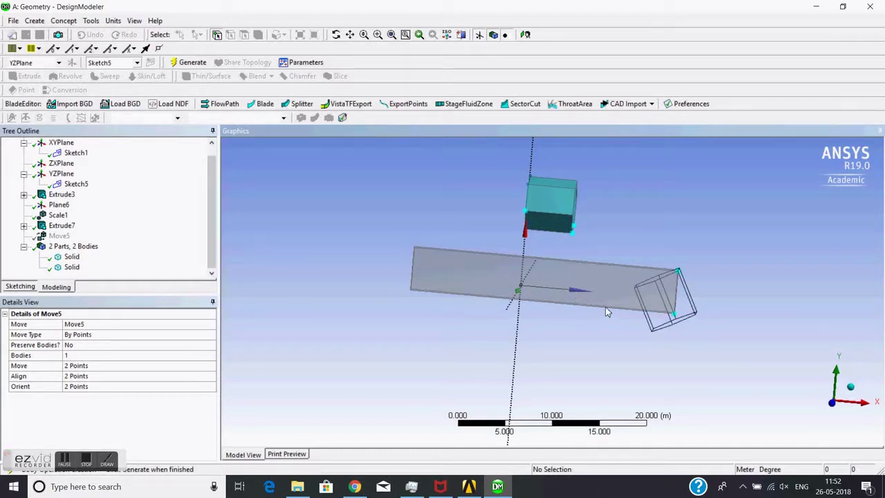
{"action": "scroll", "coordinate": [611, 305], "scroll_direction": "up", "scroll_amount": 3}
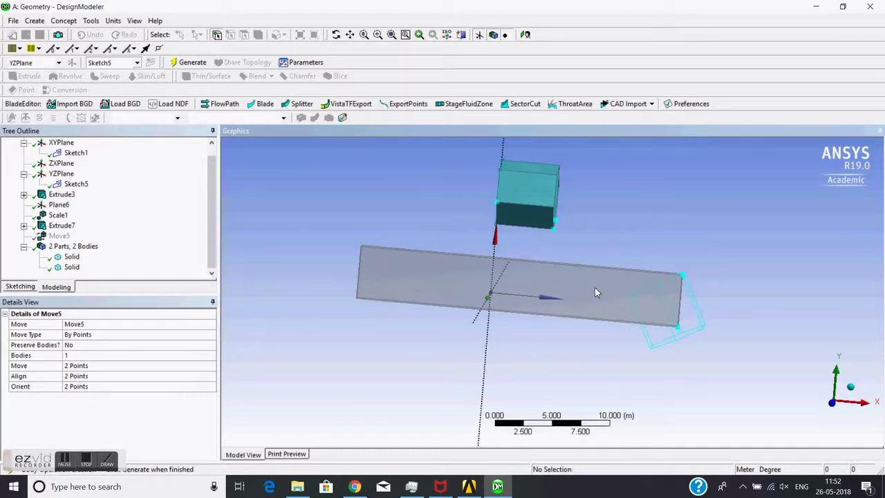
{"action": "left_click", "coordinate": [187, 63]}
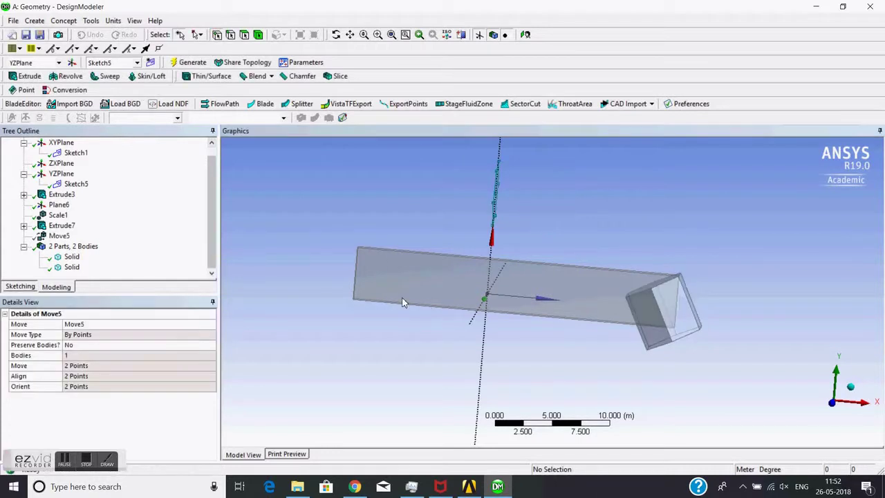
{"action": "middle_click_drag", "start_coordinate": [631, 369], "coordinate": [606, 372]}
Step: Reopen the hexagonal body's Move feature for editing and change its Move Type to By Direction
{"action": "left_click", "coordinate": [61, 236]}
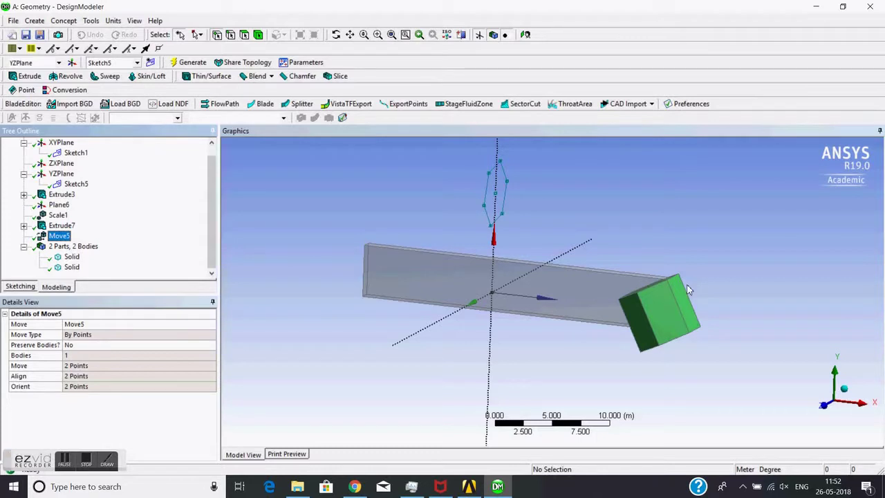
{"action": "scroll", "coordinate": [680, 284], "scroll_direction": "up", "scroll_amount": 4}
{"action": "scroll", "coordinate": [679, 283], "scroll_direction": "down", "scroll_amount": 2}
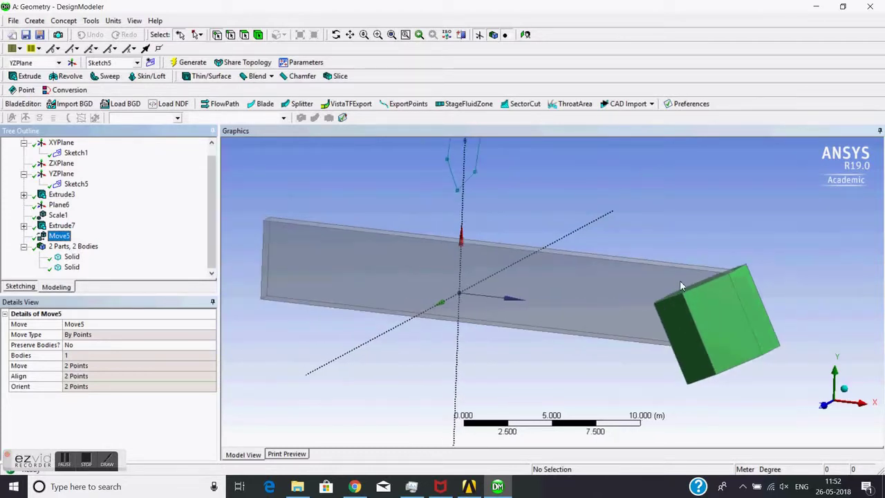
{"action": "right_click", "coordinate": [63, 238]}
{"action": "left_click", "coordinate": [98, 243]}
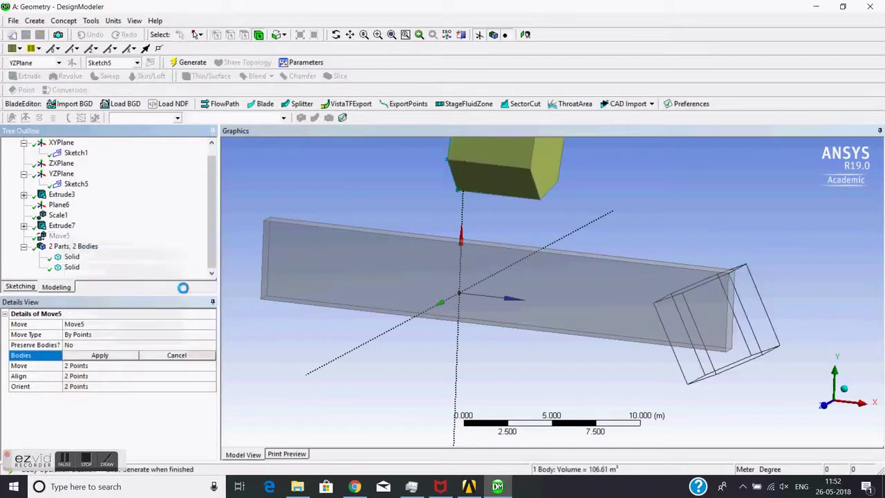
{"action": "left_click", "coordinate": [119, 355]}
{"action": "left_click", "coordinate": [109, 334]}
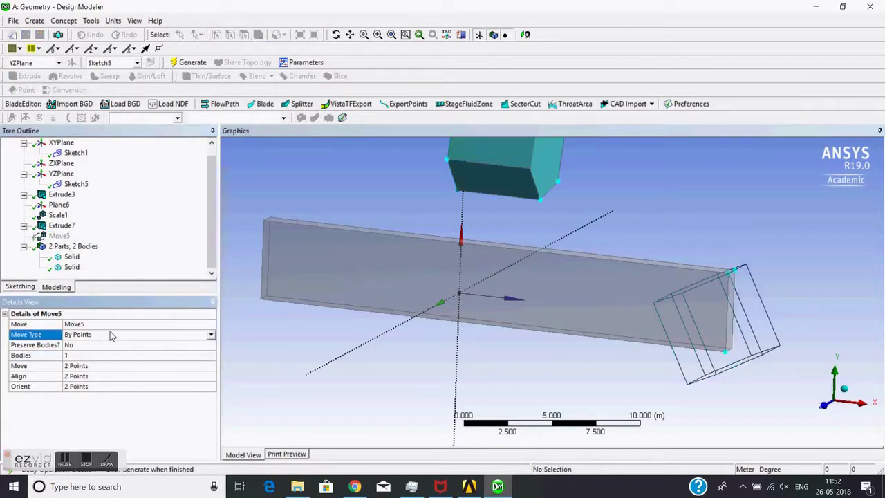
{"action": "left_click", "coordinate": [211, 333]}
{"action": "left_click", "coordinate": [80, 357]}
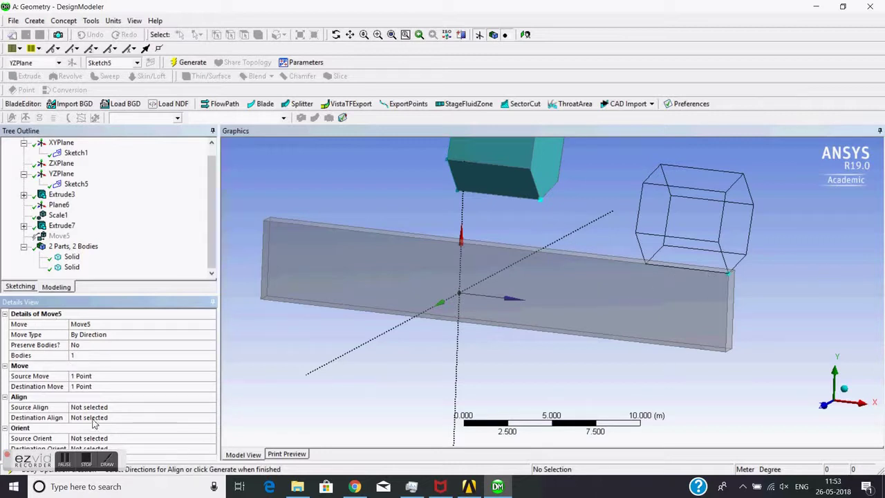
Step: Redefine the Source Move point as the next vertex up on the +Z side of the hexagonal body's +X face
{"action": "left_click", "coordinate": [88, 377]}
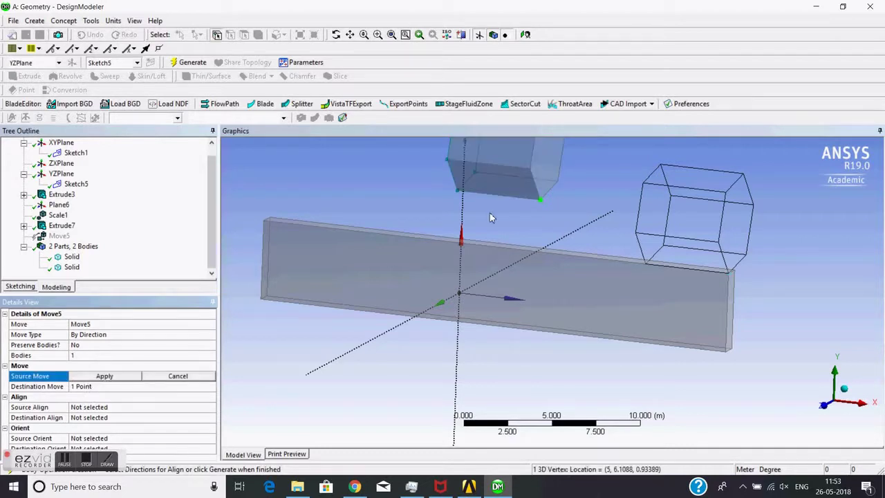
{"action": "left_click", "coordinate": [530, 171]}
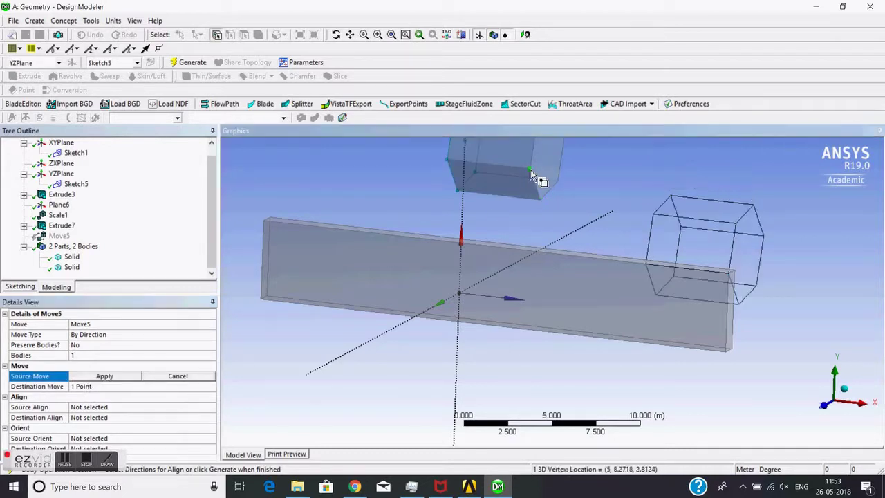
{"action": "left_click", "coordinate": [113, 378]}
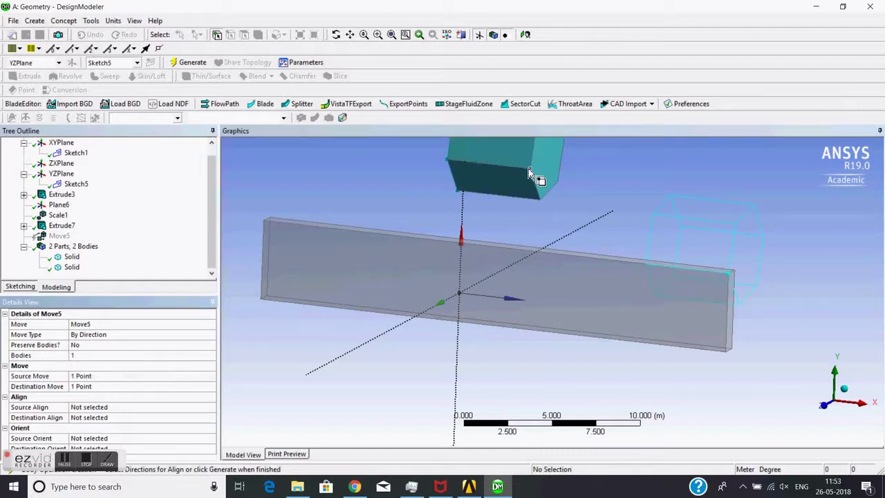
Step: Check the previewed position and generate the By Direction move of the hexagonal body without Align or Orient directions
{"action": "middle_click_drag", "start_coordinate": [649, 291], "coordinate": [571, 292]}
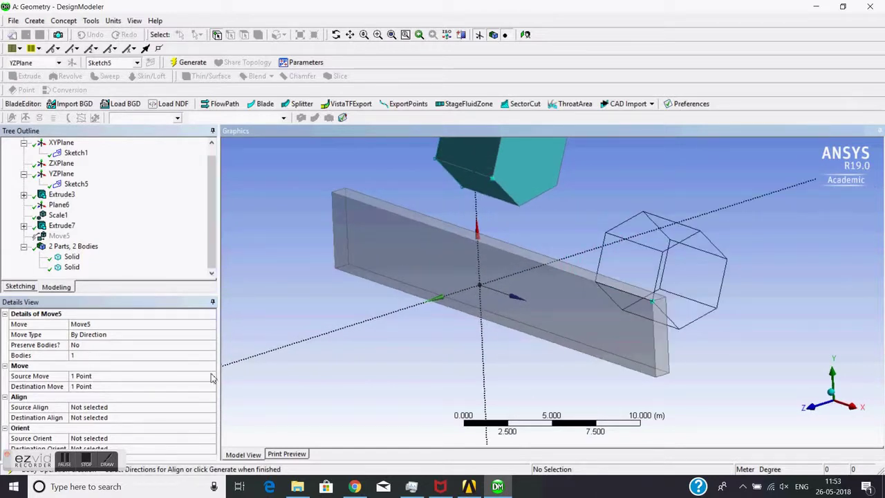
{"action": "scroll", "coordinate": [255, 381], "scroll_direction": "down", "scroll_amount": 1}
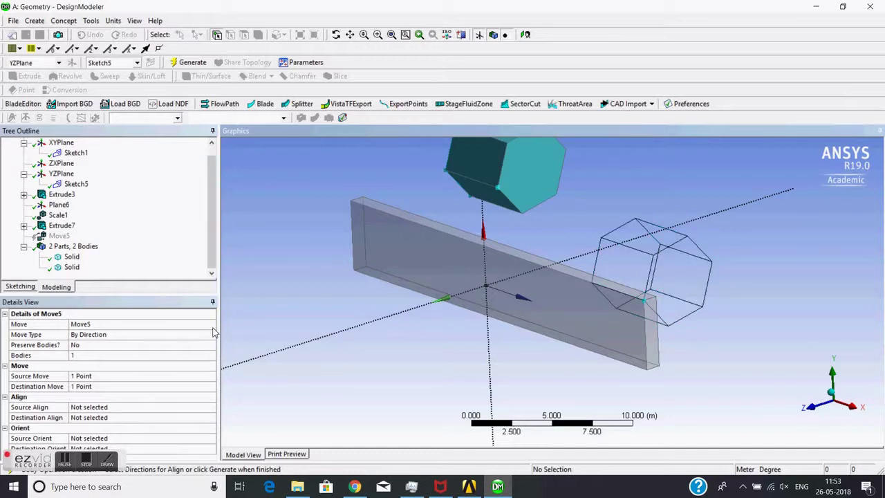
{"action": "left_click", "coordinate": [186, 62]}
{"action": "middle_click_drag", "start_coordinate": [279, 349], "coordinate": [324, 302]}
{"action": "left_click", "coordinate": [59, 235]}
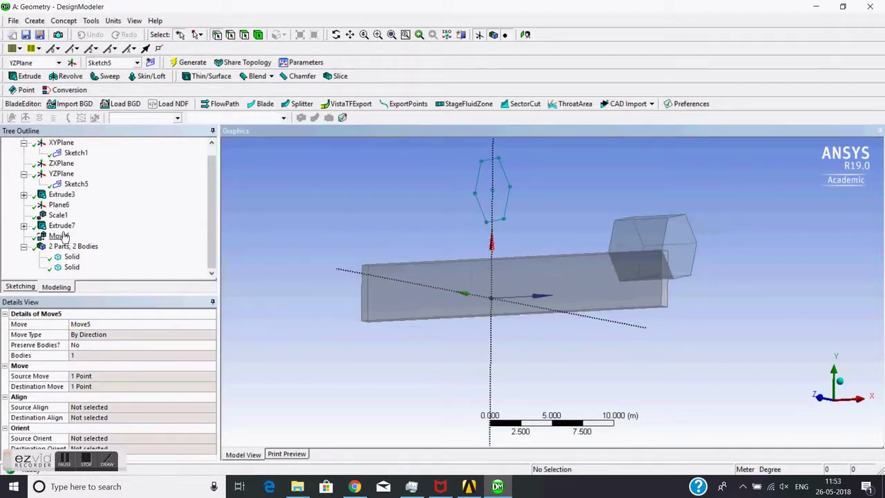